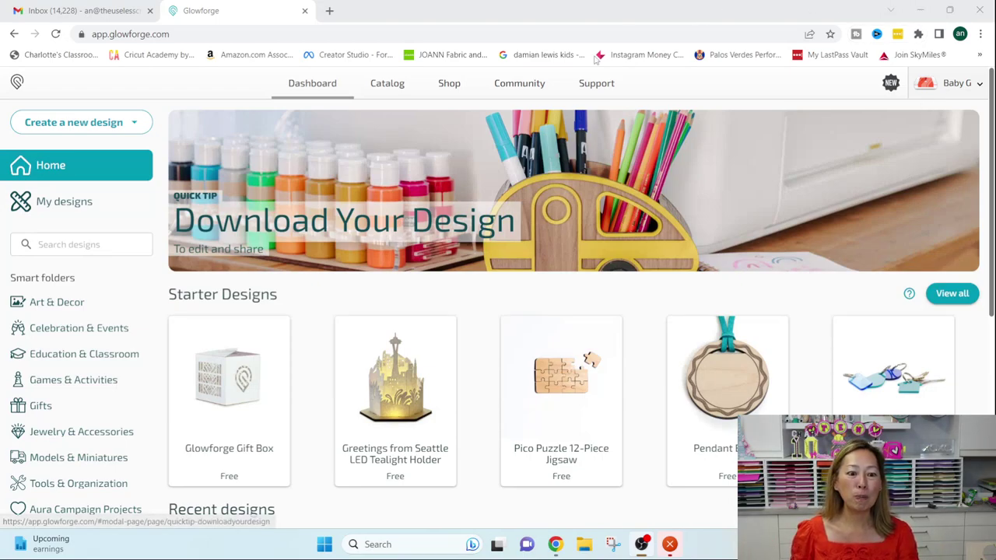
{"action": "scroll", "coordinate": [480, 312], "scroll_direction": "down", "scroll_amount": 2}
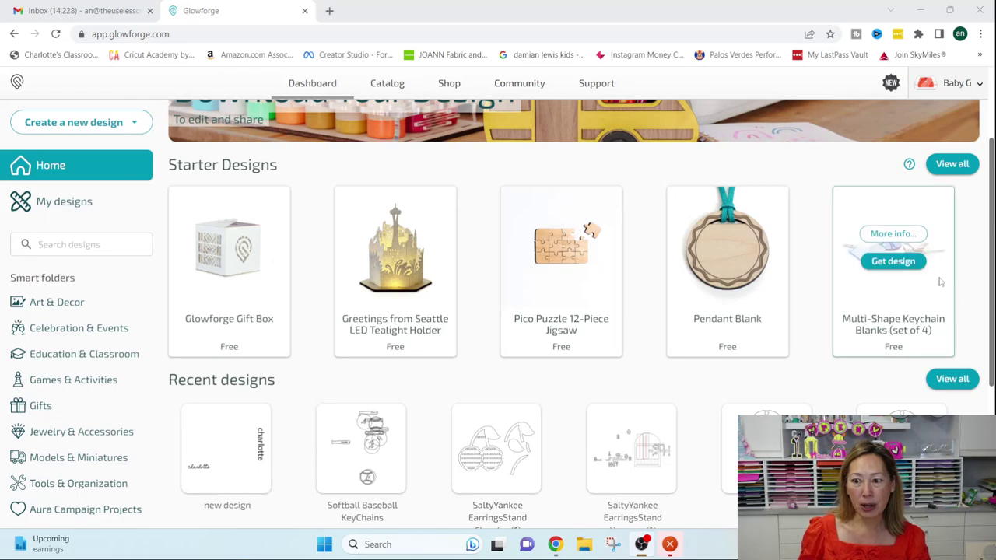
{"action": "mouse_move", "coordinate": [533, 340]}
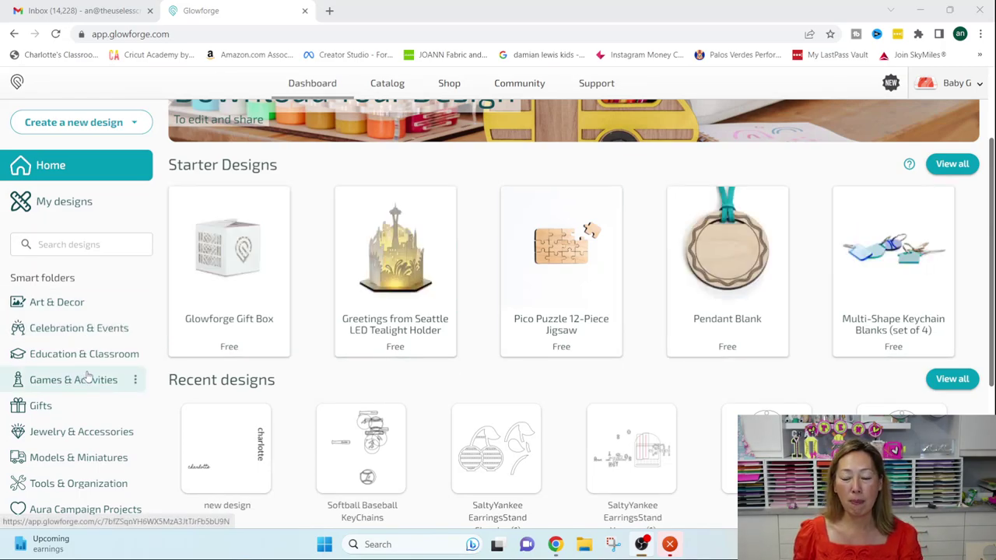
{"action": "scroll", "coordinate": [298, 285], "scroll_direction": "down", "scroll_amount": 1}
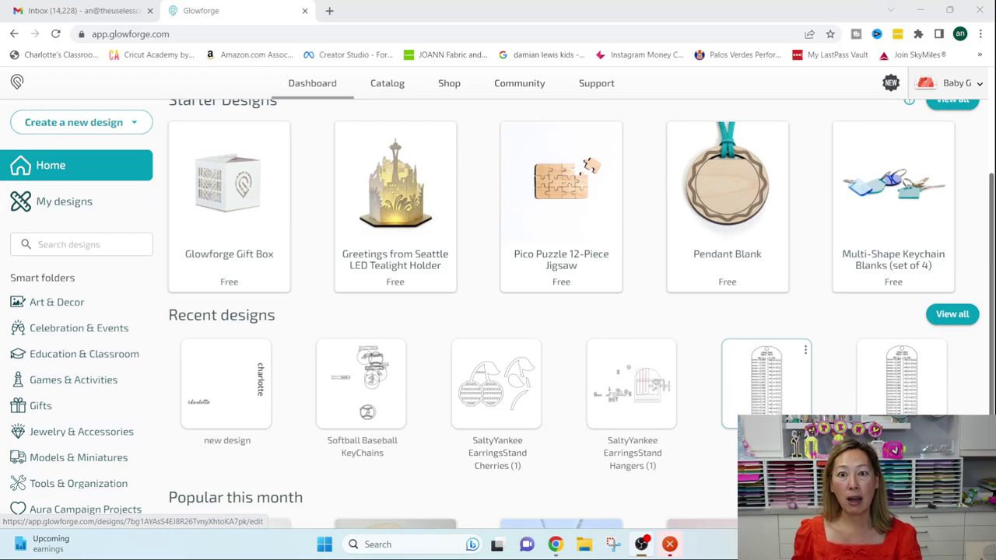
{"action": "scroll", "coordinate": [622, 389], "scroll_direction": "down", "scroll_amount": 3}
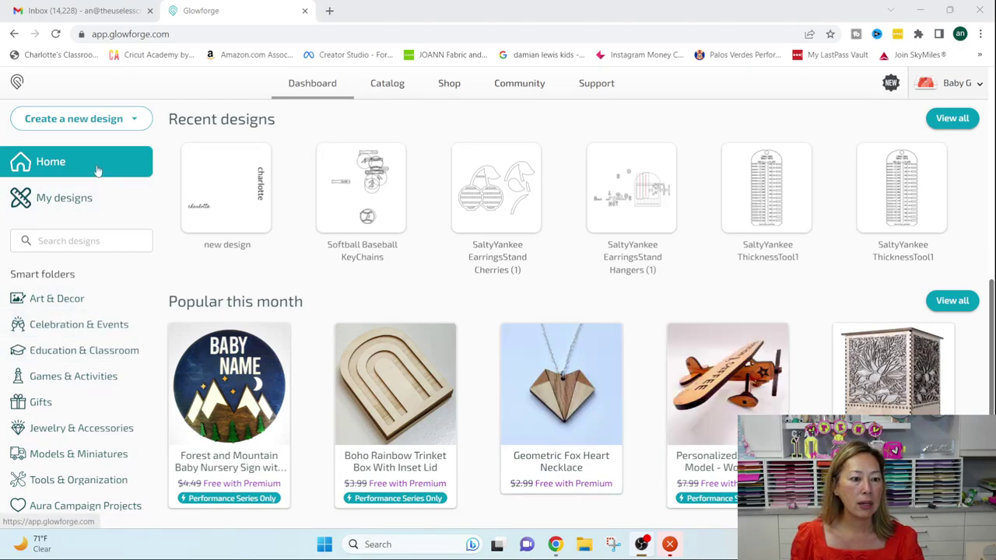
- Search the designs for 'earring holder' using the suggested search term
{"action": "left_click", "coordinate": [77, 240]}
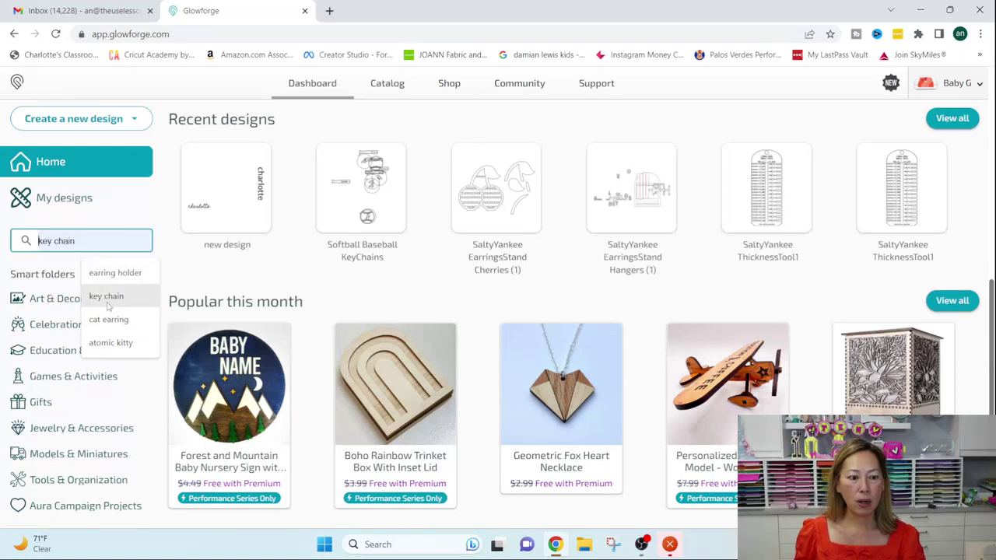
{"action": "left_click", "coordinate": [116, 272]}
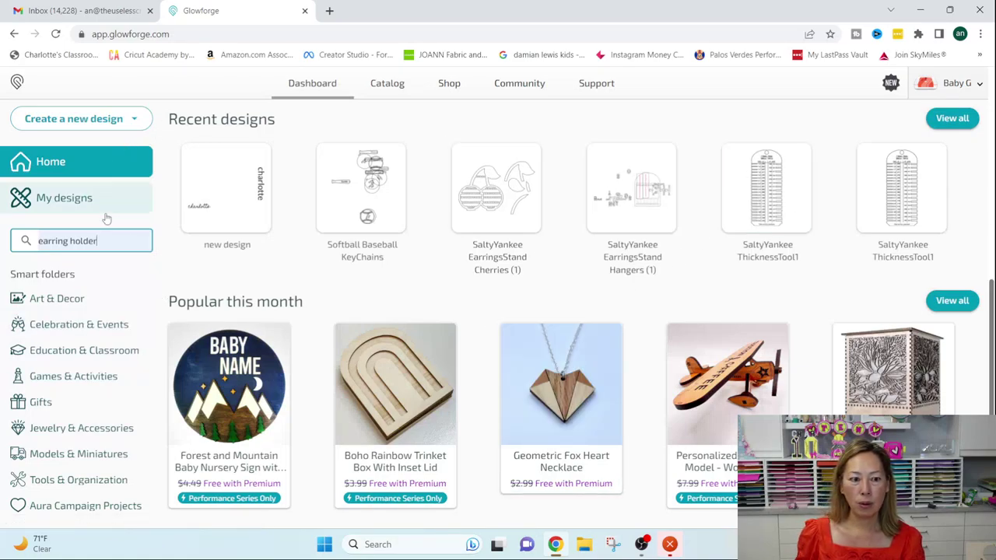
{"action": "key", "text": "Return"}
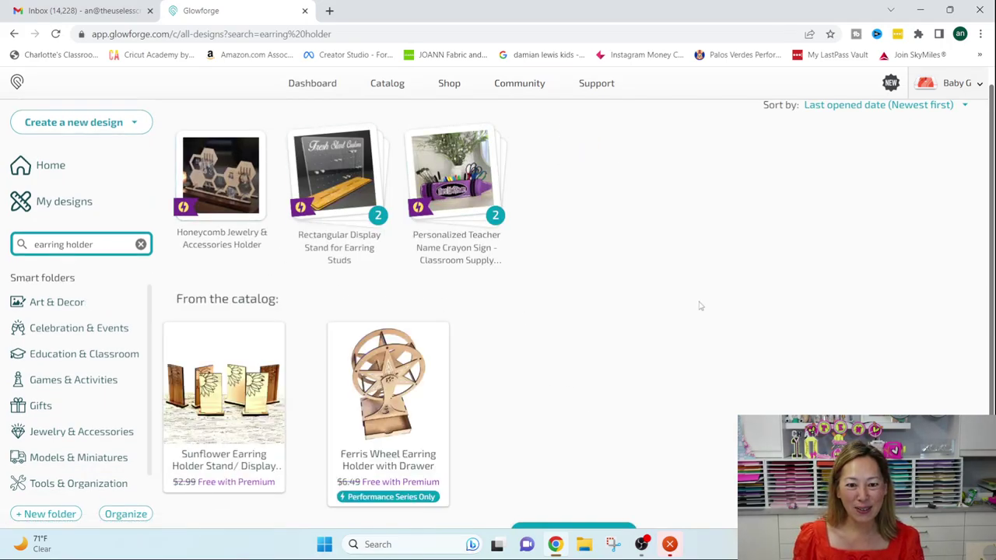
- Open the Honeycomb Jewelry & Accessories Holder design and drag it off the bed to the right
{"action": "left_click", "coordinate": [236, 190]}
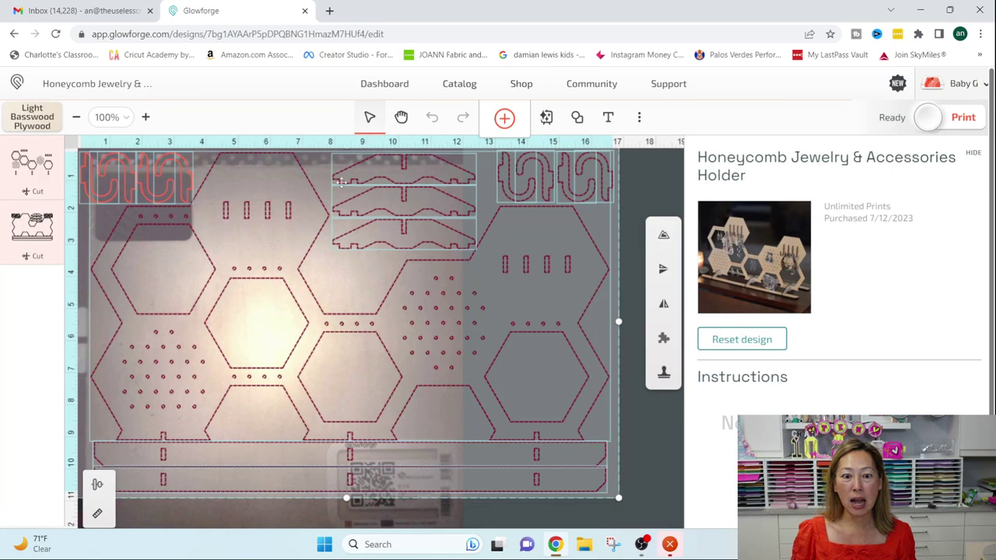
{"action": "left_click_drag", "start_coordinate": [258, 209], "coordinate": [766, 246]}
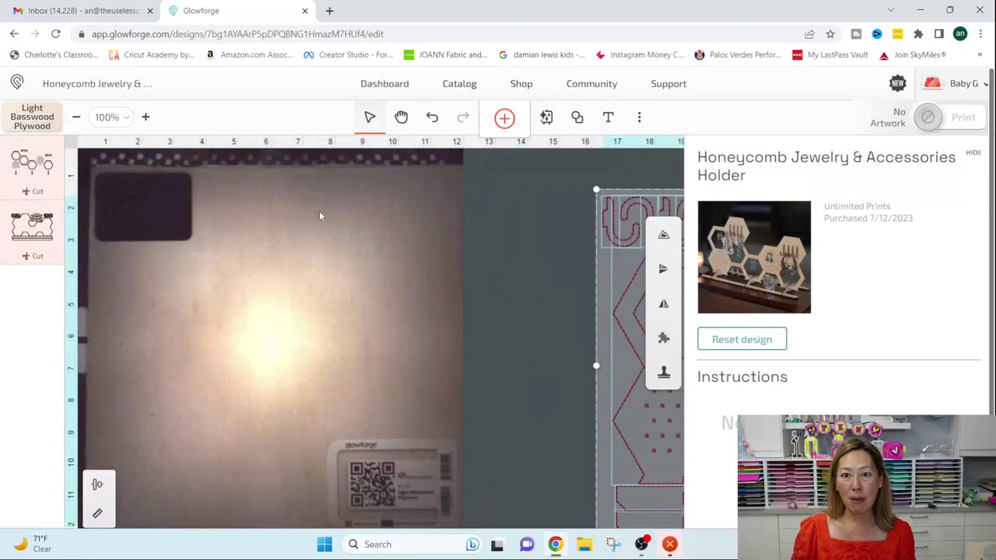
{"action": "scroll", "coordinate": [330, 342], "scroll_direction": "down", "scroll_amount": 1}
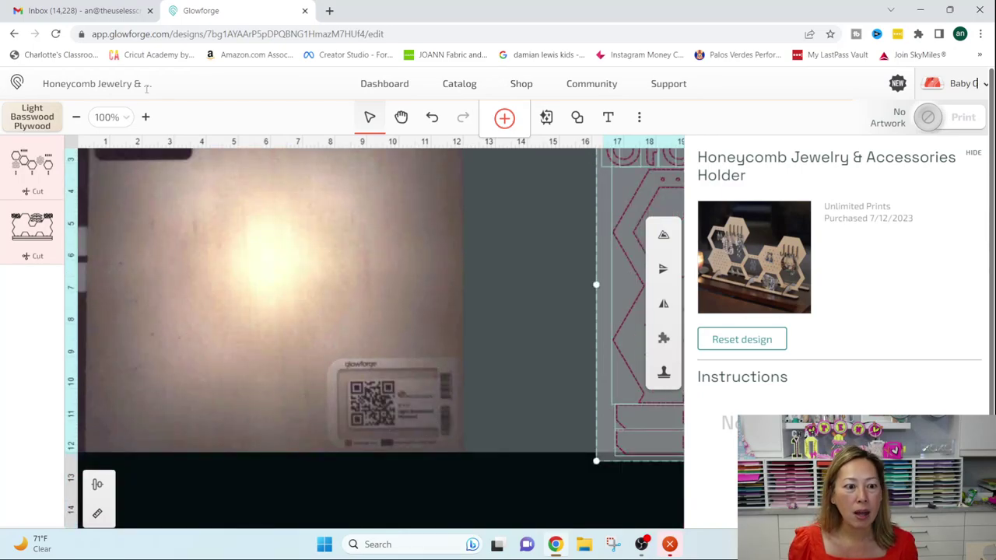
- Zoom the bed view to 150%, then back to 100%
{"action": "left_click", "coordinate": [109, 117]}
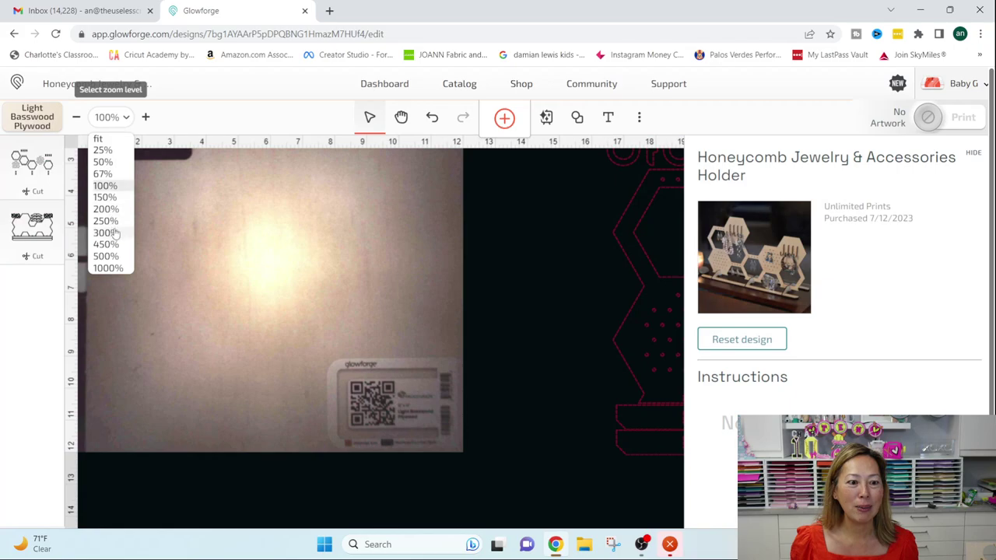
{"action": "left_click", "coordinate": [105, 197]}
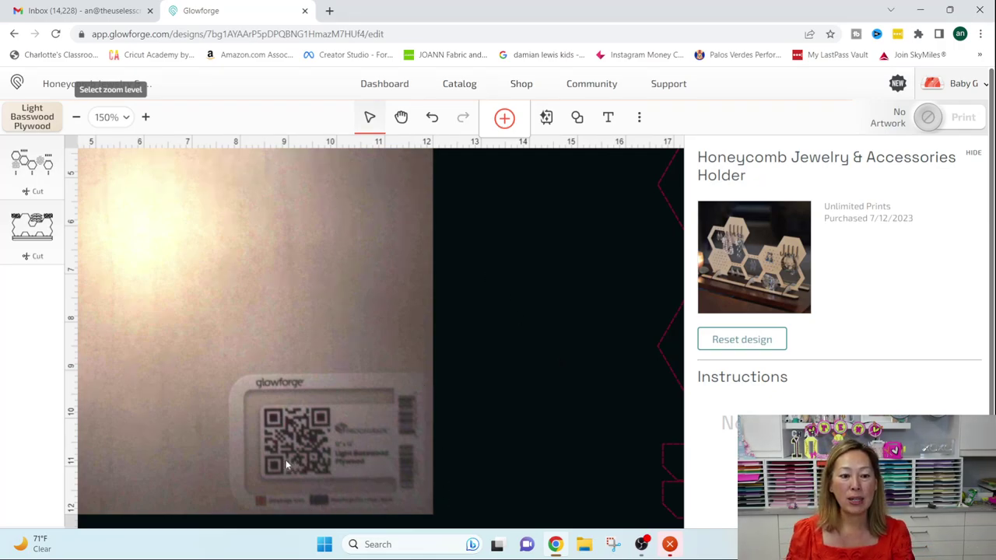
{"action": "left_click", "coordinate": [76, 117]}
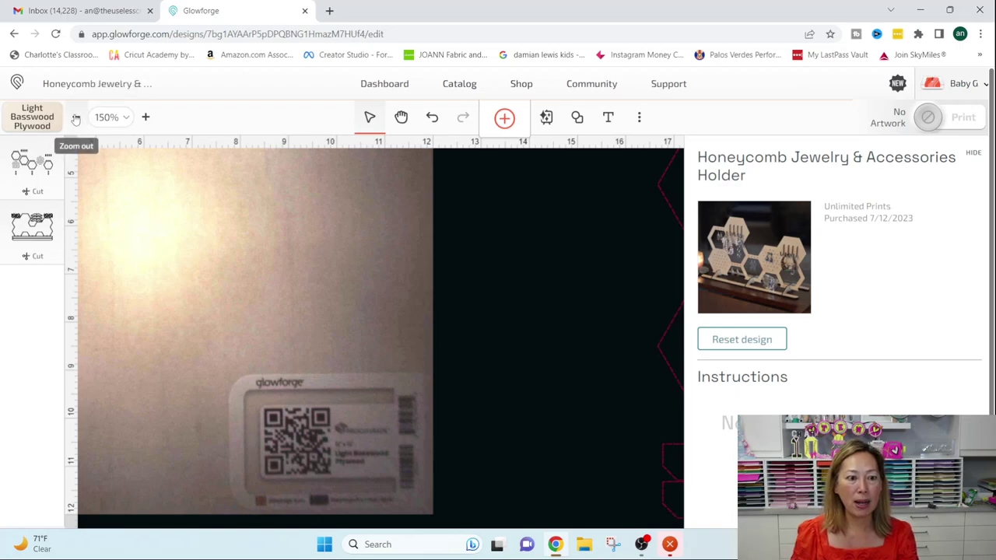
{"action": "scroll", "coordinate": [548, 459], "scroll_direction": "up", "scroll_amount": 2}
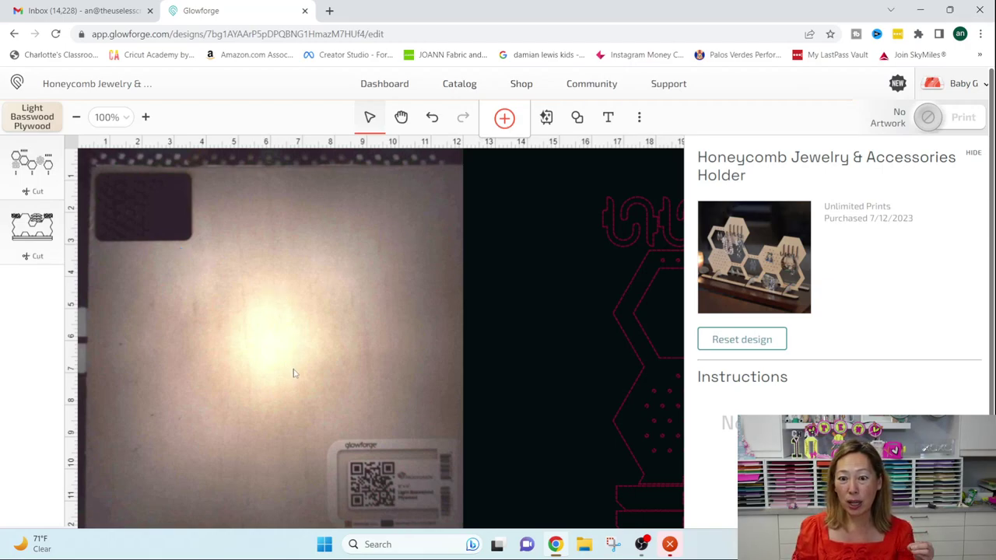
- Place the red hook piece and the U-shaped piece beside it onto the bed
{"action": "left_click_drag", "start_coordinate": [647, 247], "coordinate": [177, 227]}
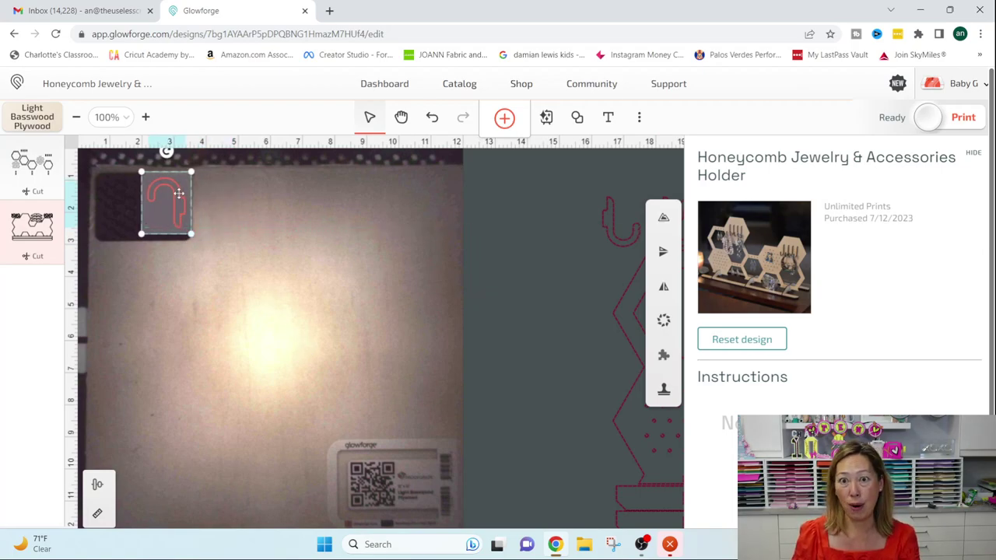
{"action": "left_click_drag", "start_coordinate": [176, 192], "coordinate": [229, 187]}
{"action": "left_click_drag", "start_coordinate": [622, 244], "coordinate": [266, 227]}
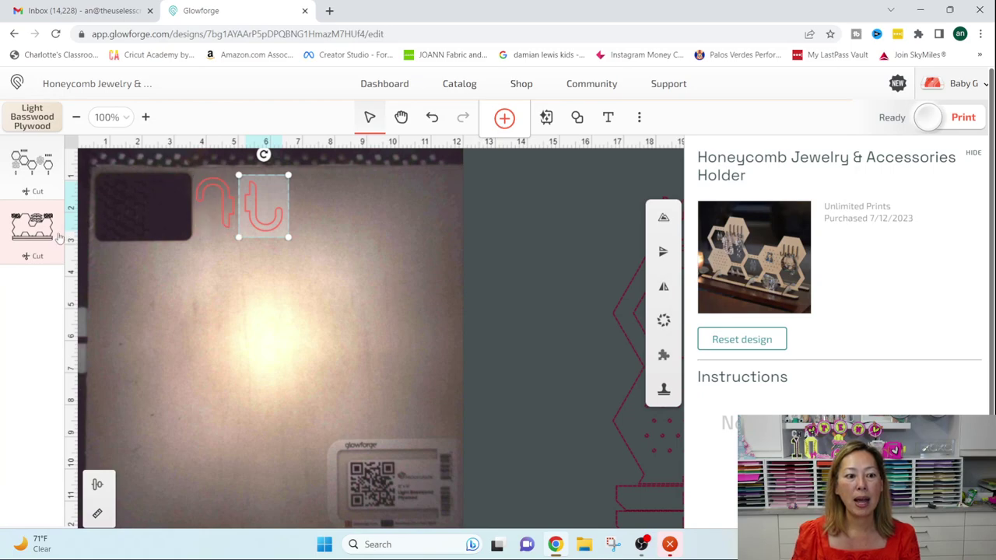
- Review the second Cut step's Custom settings, then close the settings panel
{"action": "left_click", "coordinate": [33, 231]}
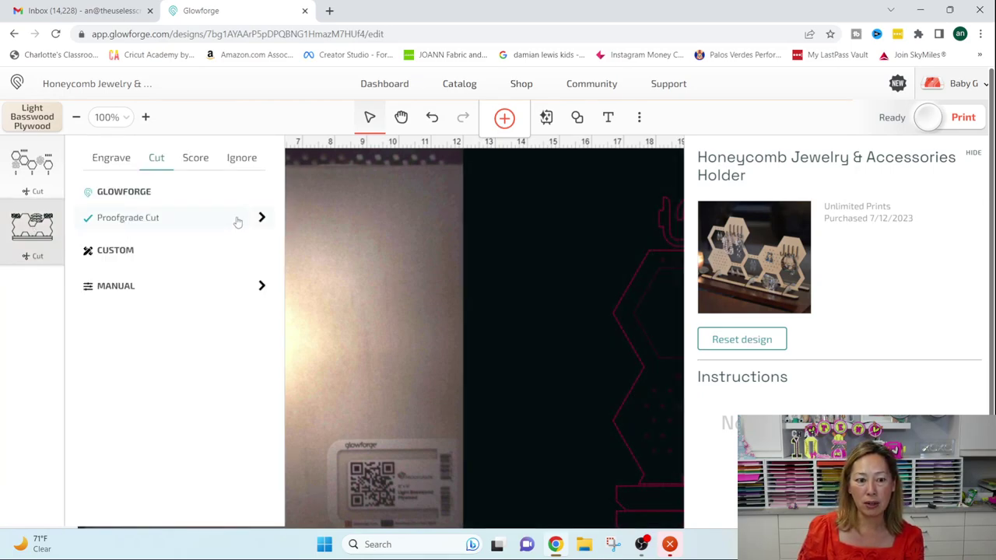
{"action": "left_click", "coordinate": [262, 217]}
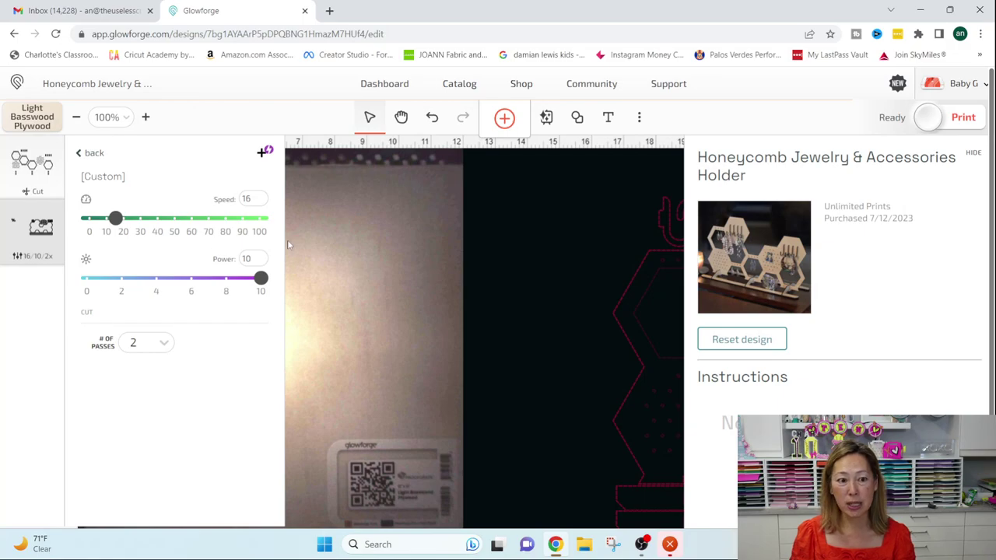
{"action": "left_click", "coordinate": [326, 244]}
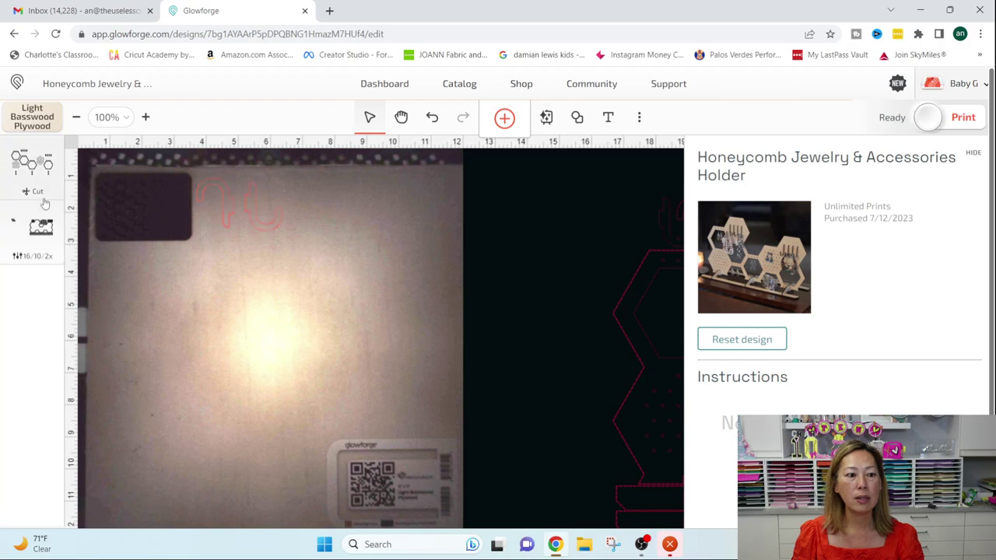
{"action": "left_click", "coordinate": [46, 227]}
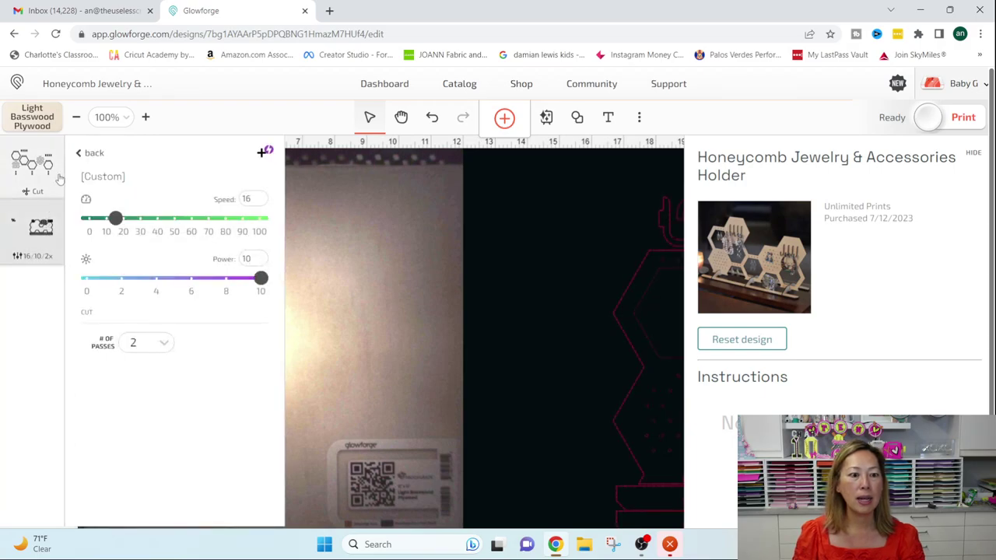
{"action": "left_click", "coordinate": [88, 154]}
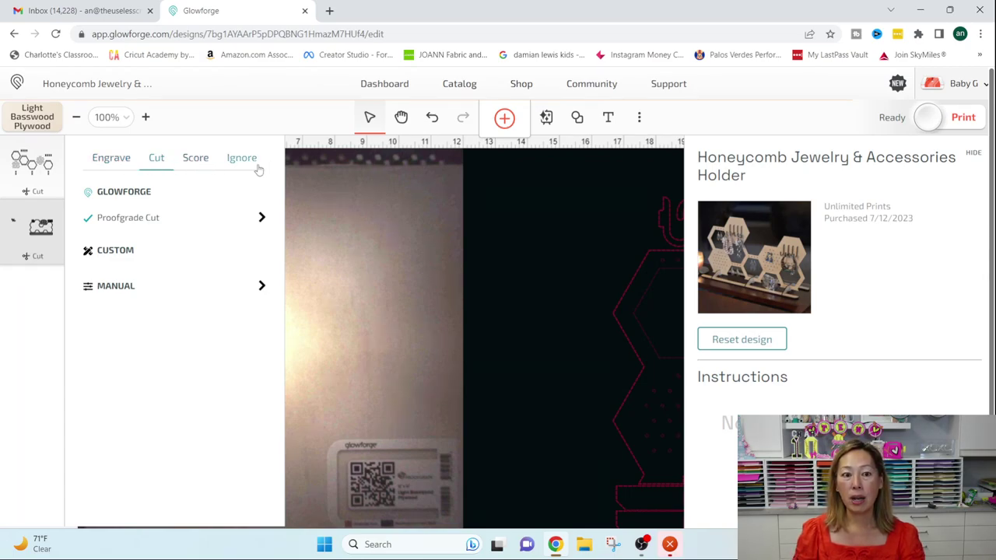
{"action": "left_click", "coordinate": [537, 269]}
{"action": "left_click", "coordinate": [676, 311]}
{"action": "left_click_drag", "start_coordinate": [676, 311], "coordinate": [288, 333]}
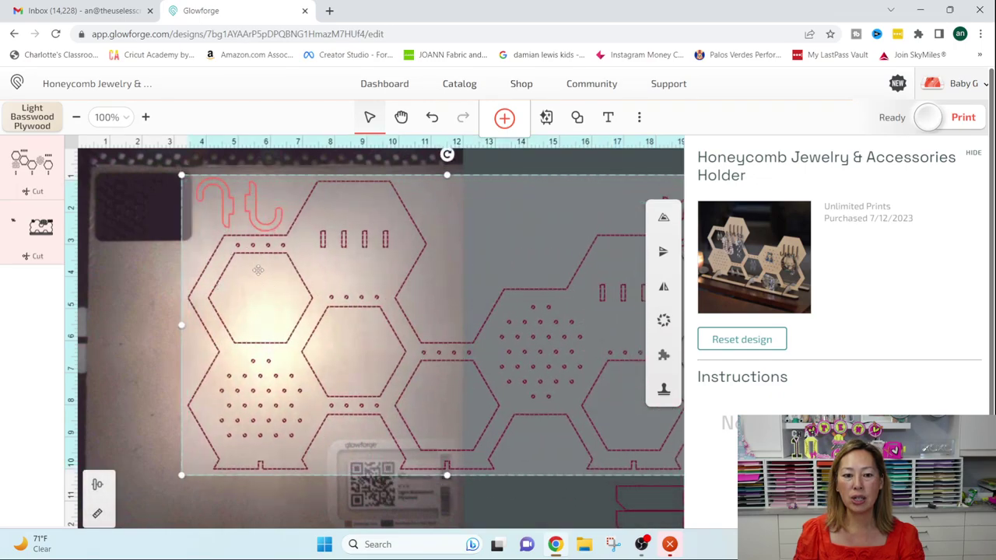
{"action": "left_click_drag", "start_coordinate": [260, 267], "coordinate": [575, 260]}
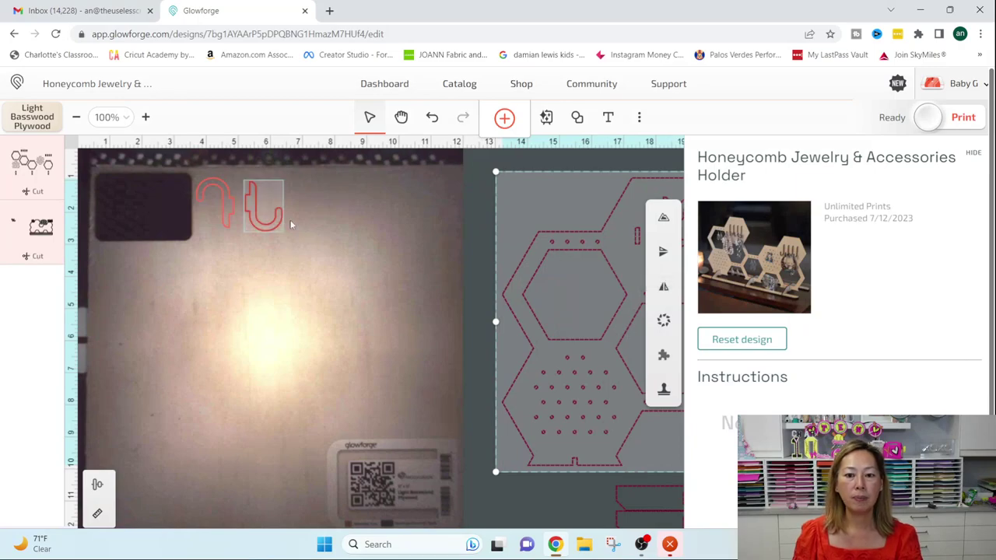
{"action": "left_click_drag", "start_coordinate": [541, 323], "coordinate": [157, 381]}
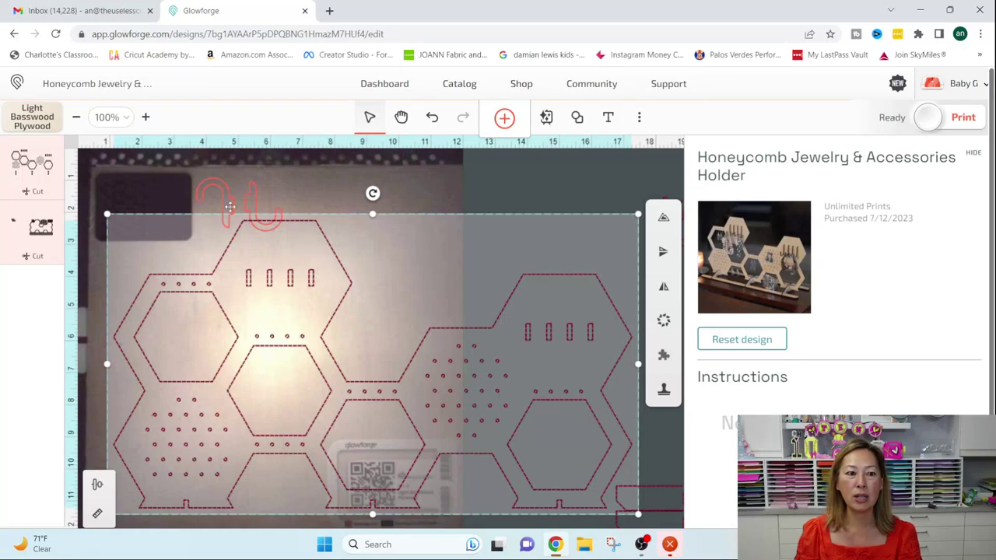
{"action": "left_click", "coordinate": [35, 159]}
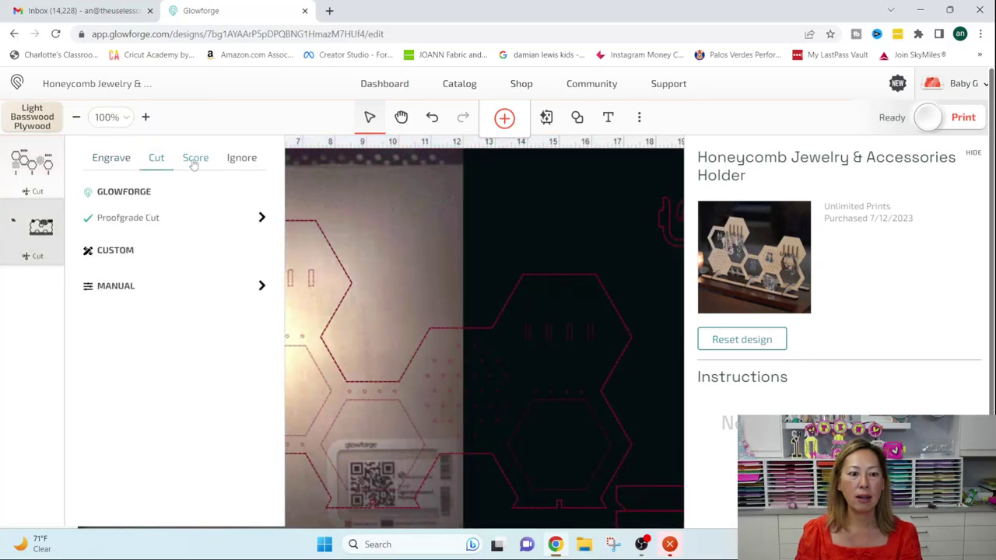
{"action": "left_click", "coordinate": [242, 161]}
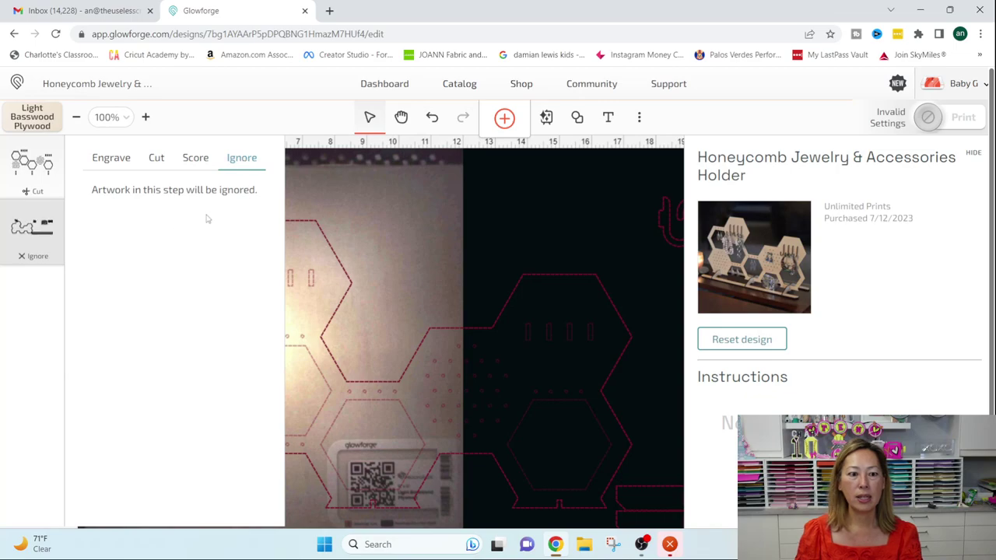
{"action": "left_click", "coordinate": [369, 345]}
{"action": "left_click", "coordinate": [206, 346]}
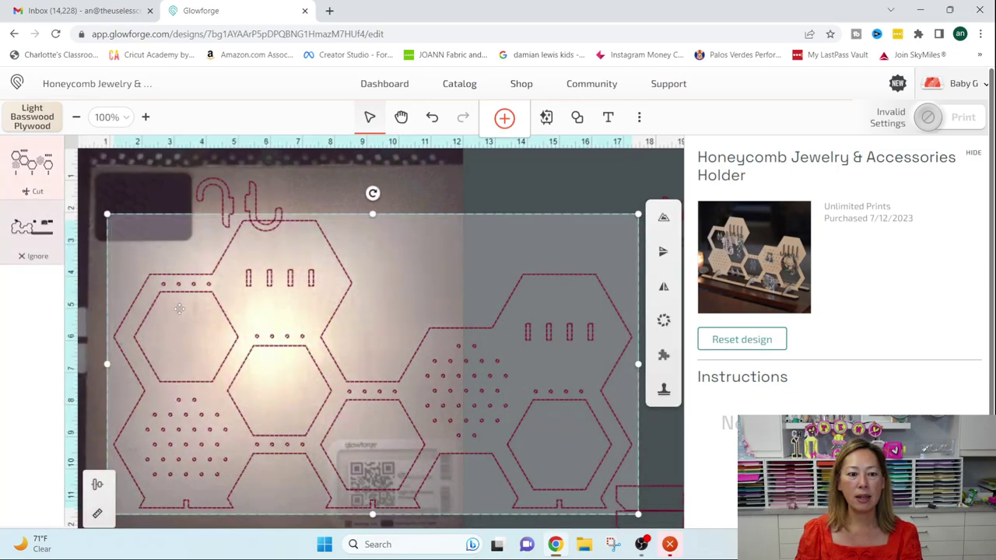
{"action": "left_click_drag", "start_coordinate": [154, 292], "coordinate": [429, 296]}
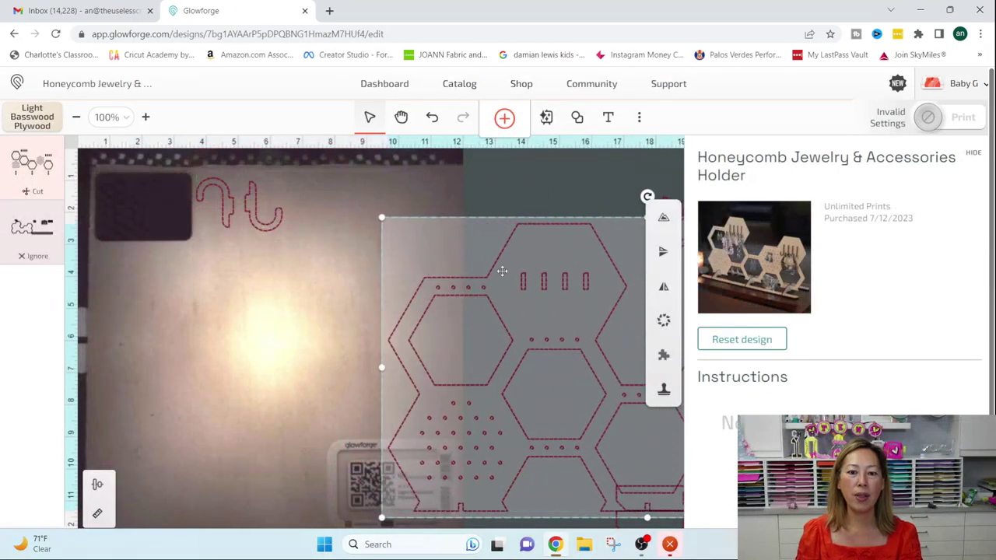
{"action": "left_click_drag", "start_coordinate": [515, 276], "coordinate": [599, 269]}
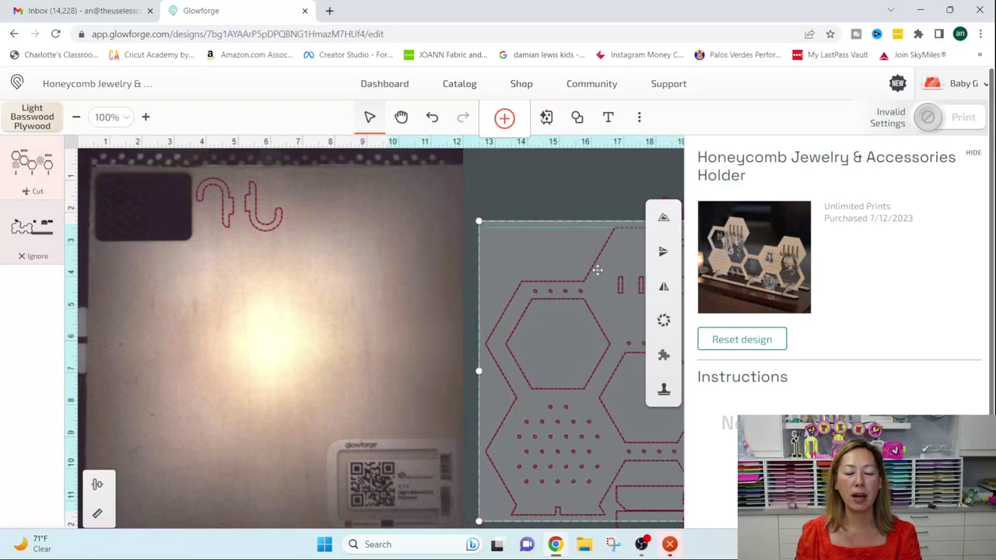
{"action": "left_click", "coordinate": [298, 256]}
{"action": "left_click", "coordinate": [264, 208]}
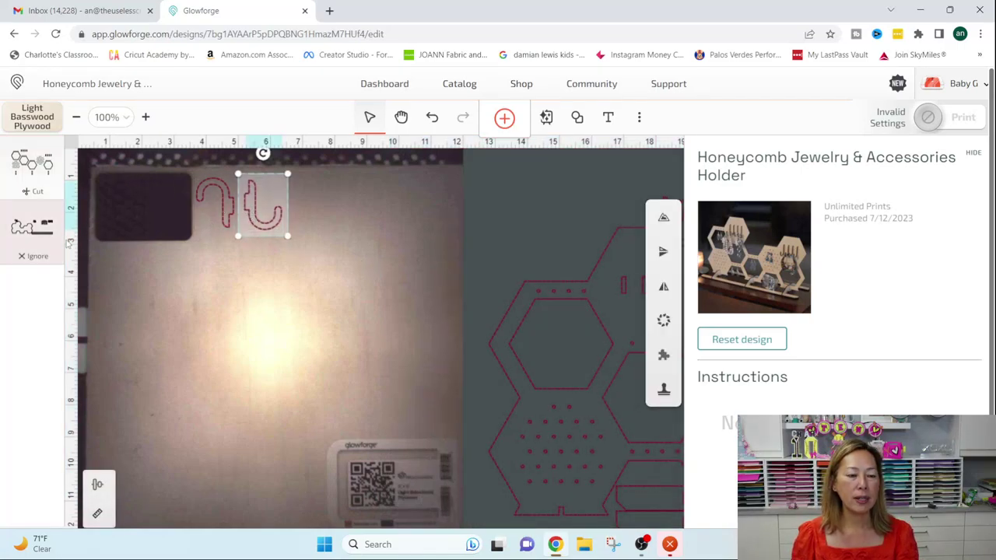
{"action": "left_click", "coordinate": [39, 231]}
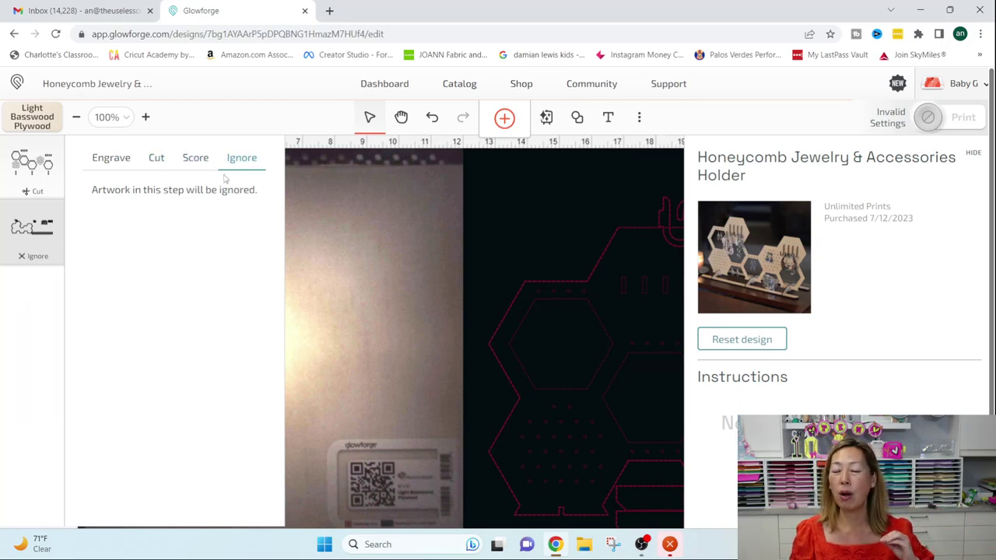
- Bring the honeycomb design toward the material and move the hook shape down and left
{"action": "left_click", "coordinate": [331, 242]}
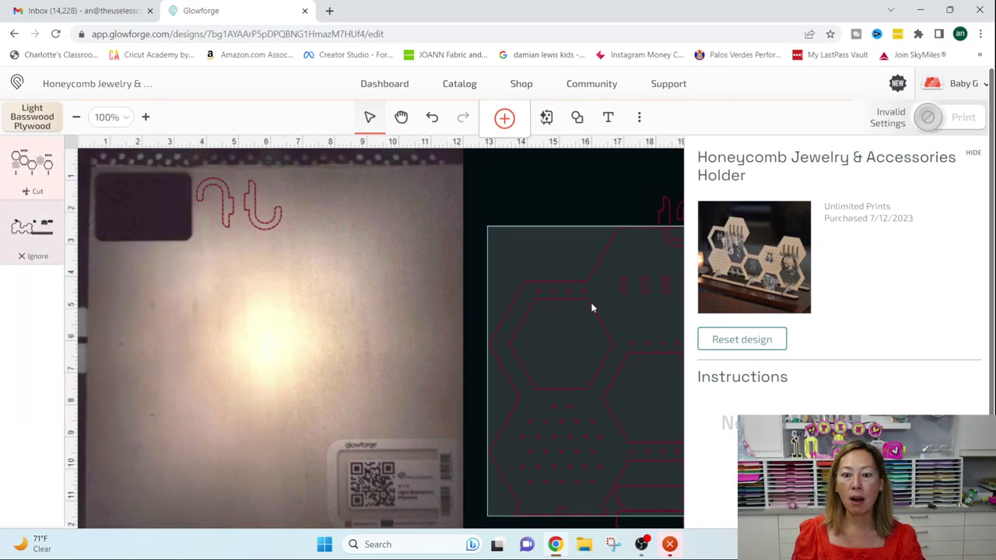
{"action": "left_click_drag", "start_coordinate": [591, 308], "coordinate": [224, 315]}
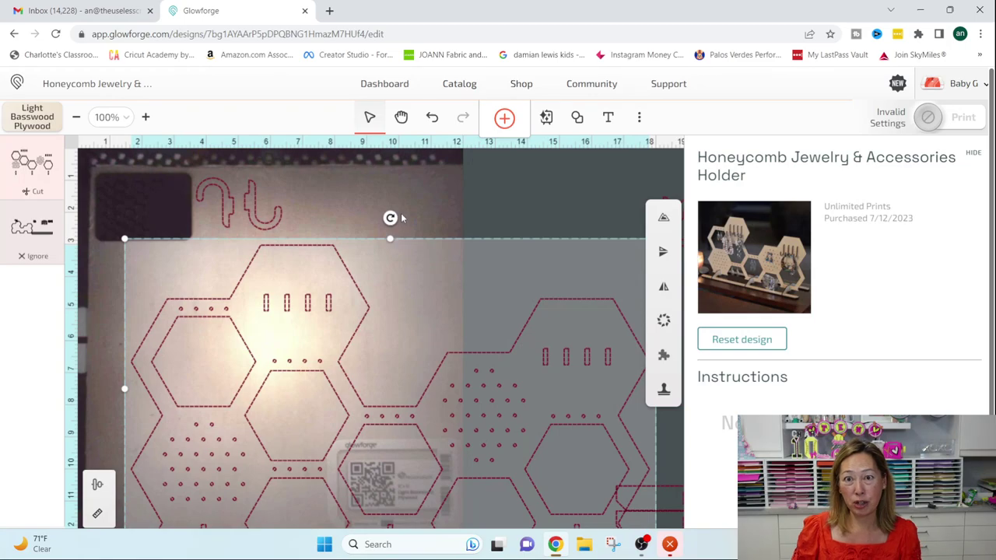
{"action": "left_click_drag", "start_coordinate": [346, 290], "coordinate": [328, 306]}
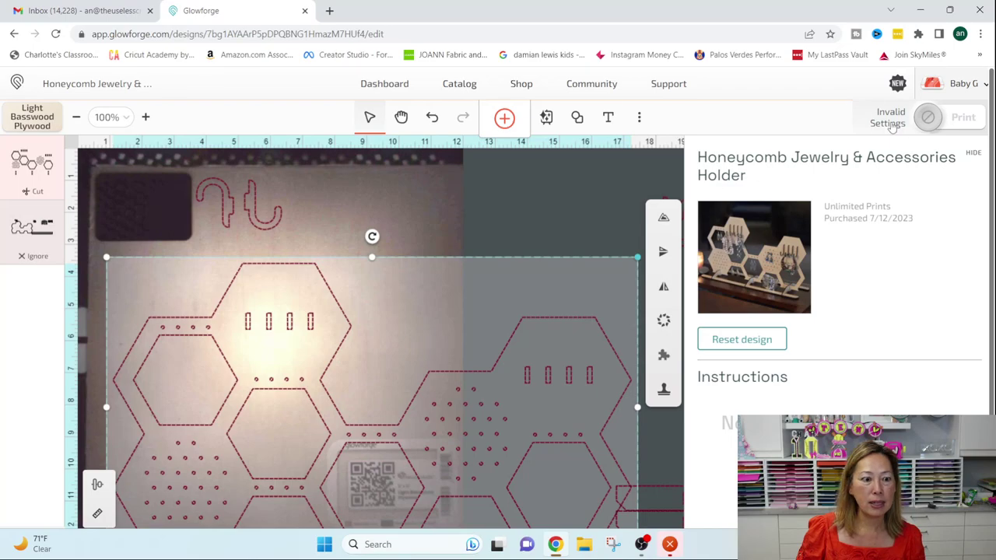
{"action": "left_click_drag", "start_coordinate": [272, 304], "coordinate": [591, 249]}
{"action": "left_click", "coordinate": [263, 232]}
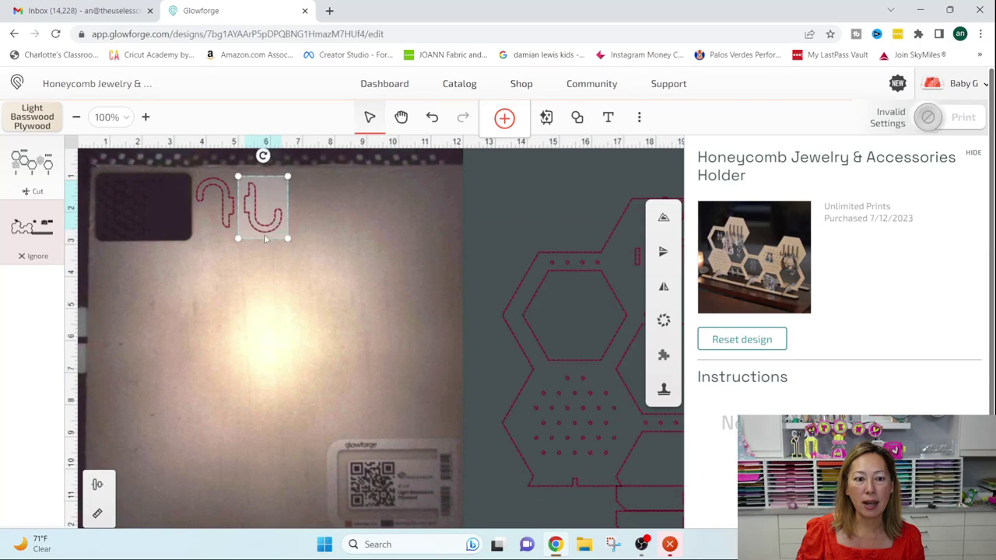
{"action": "left_click_drag", "start_coordinate": [265, 241], "coordinate": [253, 279]}
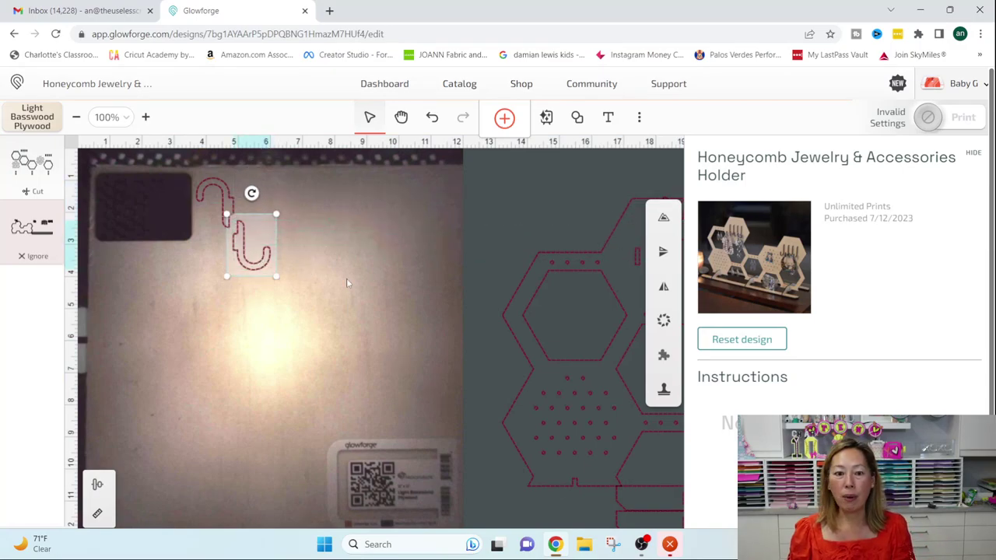
- Move the honeycomb lower onto the material and scale it down by a corner handle
{"action": "left_click", "coordinate": [539, 297]}
{"action": "left_click_drag", "start_coordinate": [540, 297], "coordinate": [128, 348]}
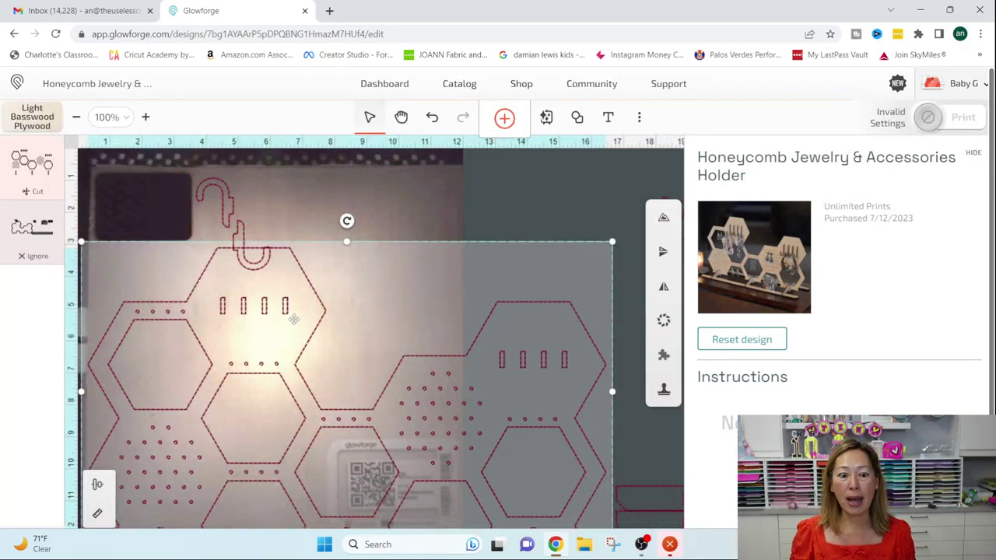
{"action": "left_click_drag", "start_coordinate": [294, 319], "coordinate": [301, 349]}
{"action": "scroll", "coordinate": [373, 299], "scroll_direction": "down", "scroll_amount": 3}
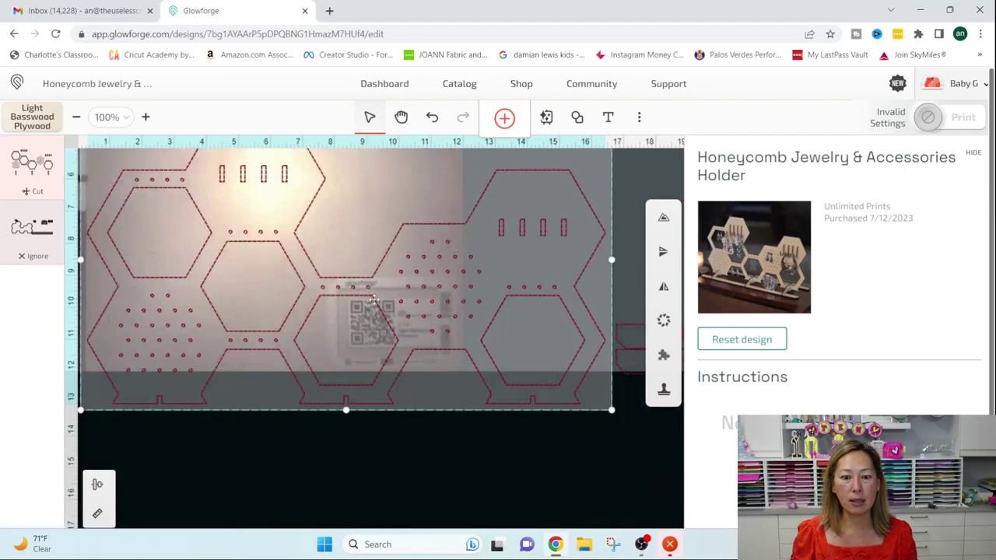
{"action": "left_click_drag", "start_coordinate": [613, 407], "coordinate": [424, 313]}
{"action": "scroll", "coordinate": [424, 312], "scroll_direction": "up", "scroll_amount": 2}
{"action": "mouse_move", "coordinate": [343, 314]}
{"action": "left_mouse_down"}
{"action": "mouse_move", "coordinate": [362, 309]}
{"action": "mouse_move", "coordinate": [354, 318]}
{"action": "left_mouse_up"}
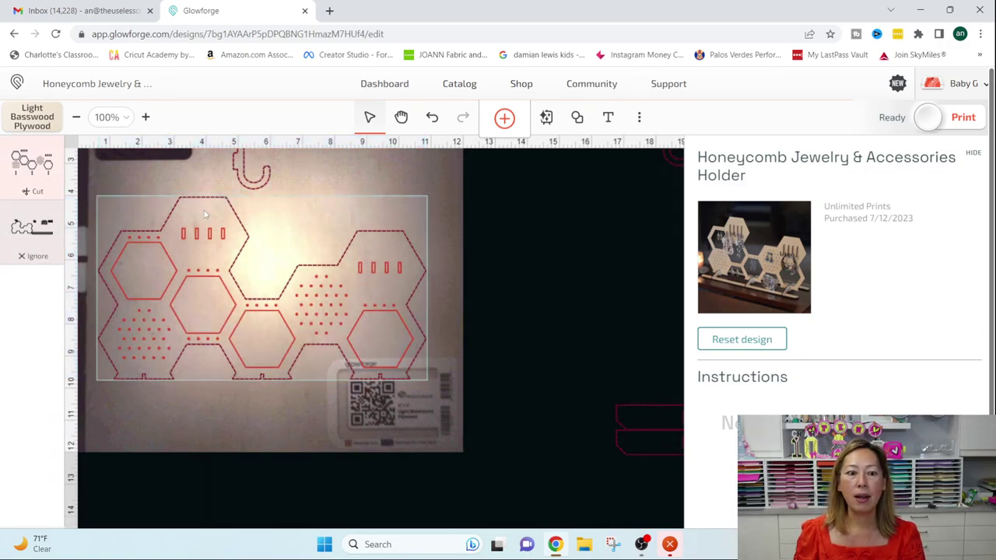
- Add a text object in the Lora typeface reading 'Charlotte'
{"action": "left_click", "coordinate": [605, 118]}
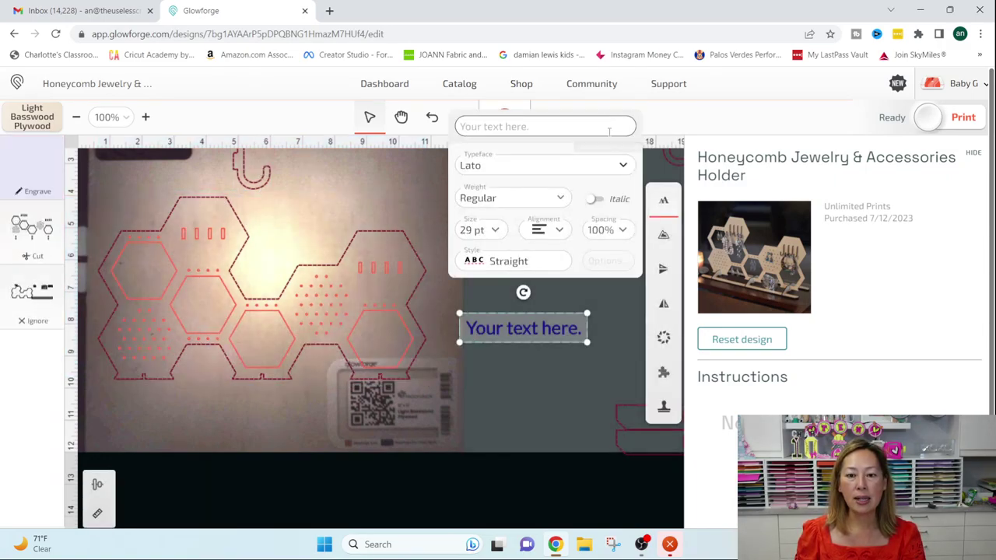
{"action": "left_click", "coordinate": [624, 165]}
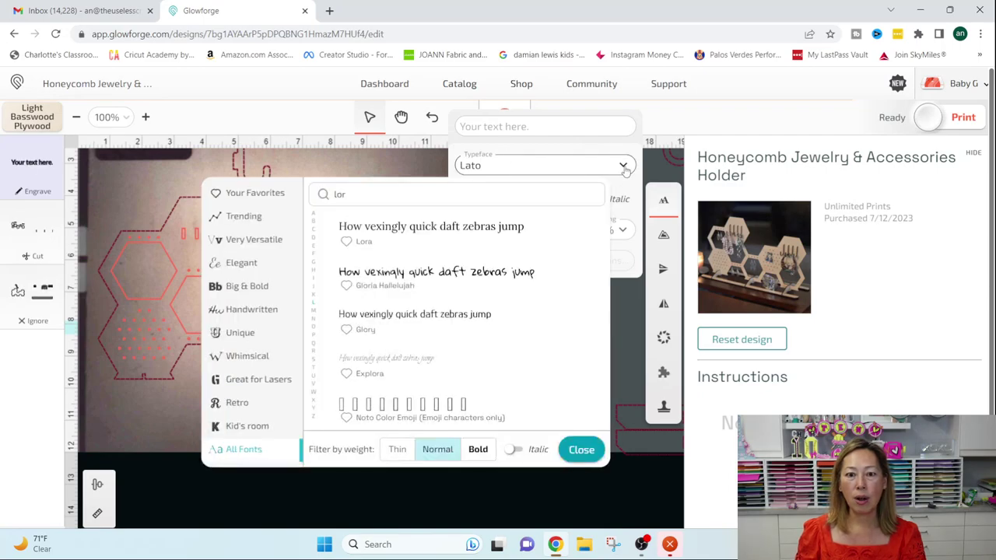
{"action": "left_click", "coordinate": [395, 233]}
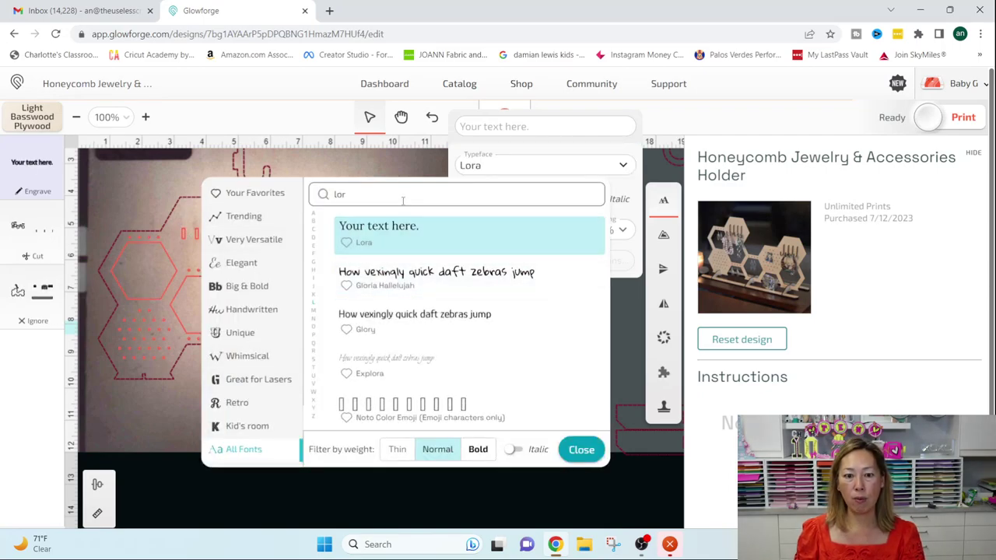
{"action": "left_click", "coordinate": [497, 171]}
{"action": "left_click", "coordinate": [513, 127]}
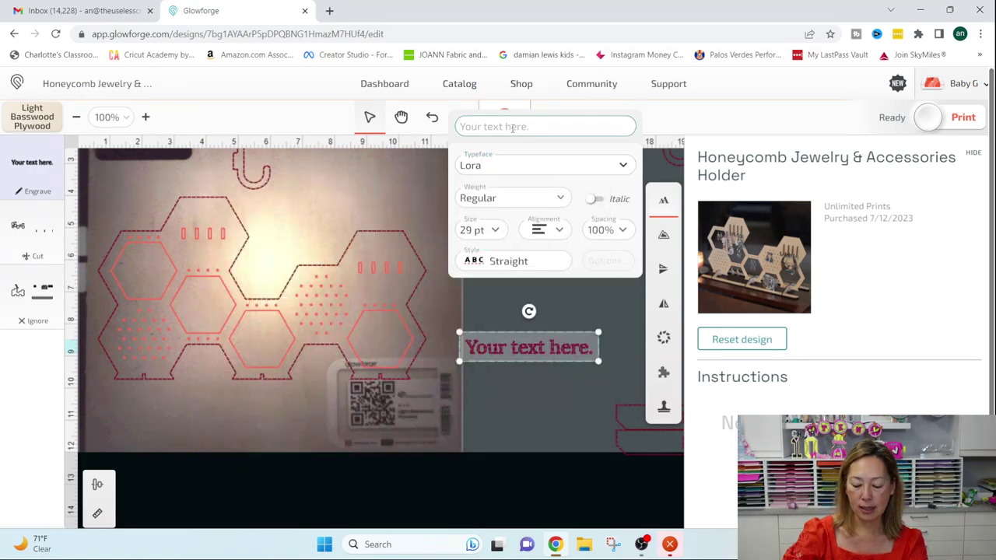
{"action": "type", "text": "Charlotte"}
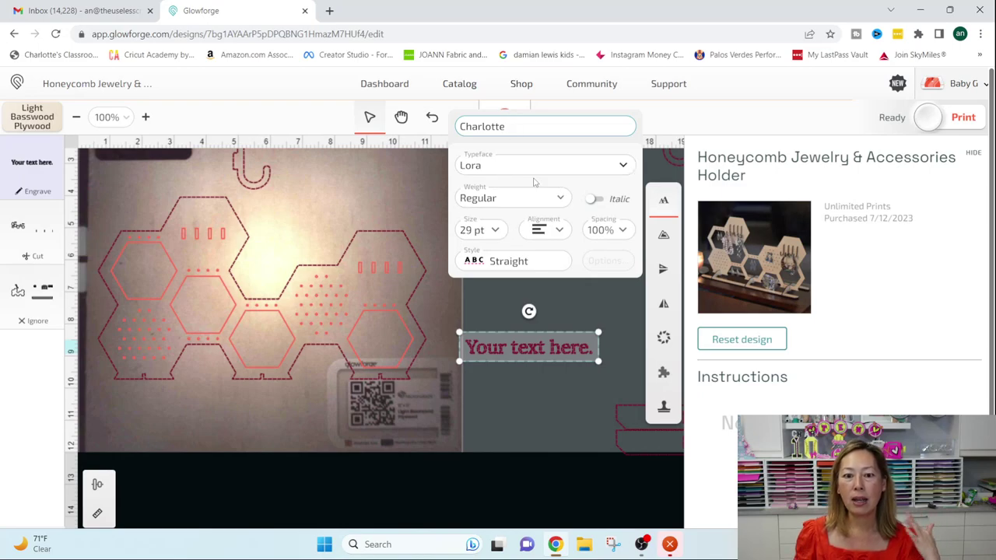
- Keep Regular weight and 29 pt size, and set the text alignment to Left
{"action": "left_click", "coordinate": [560, 201]}
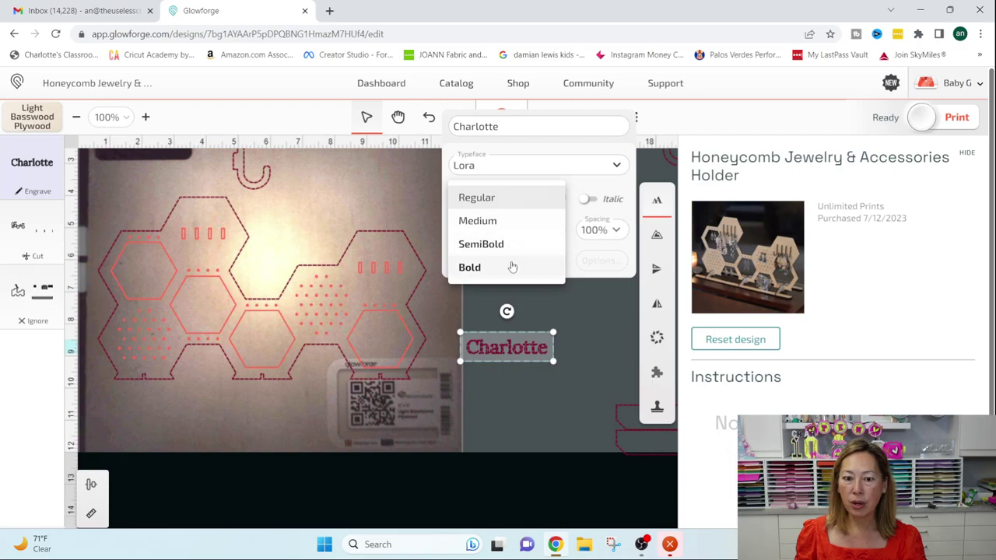
{"action": "left_click", "coordinate": [589, 196]}
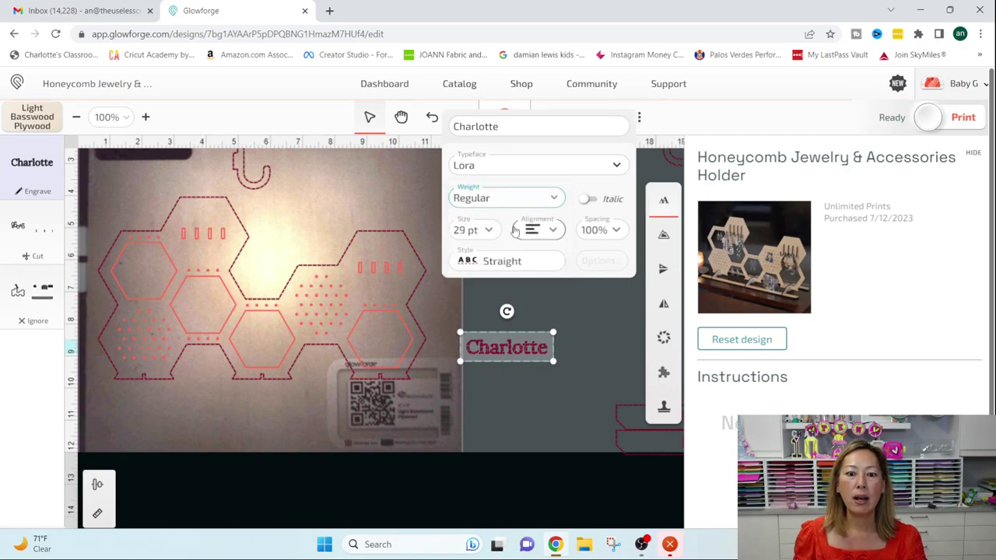
{"action": "left_click", "coordinate": [490, 231]}
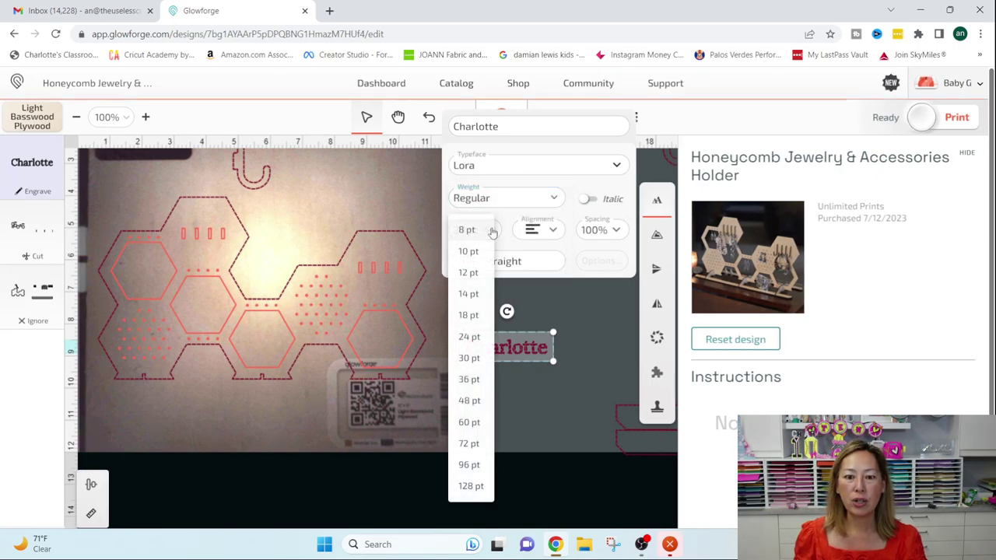
{"action": "left_click", "coordinate": [560, 234]}
{"action": "left_click", "coordinate": [551, 232]}
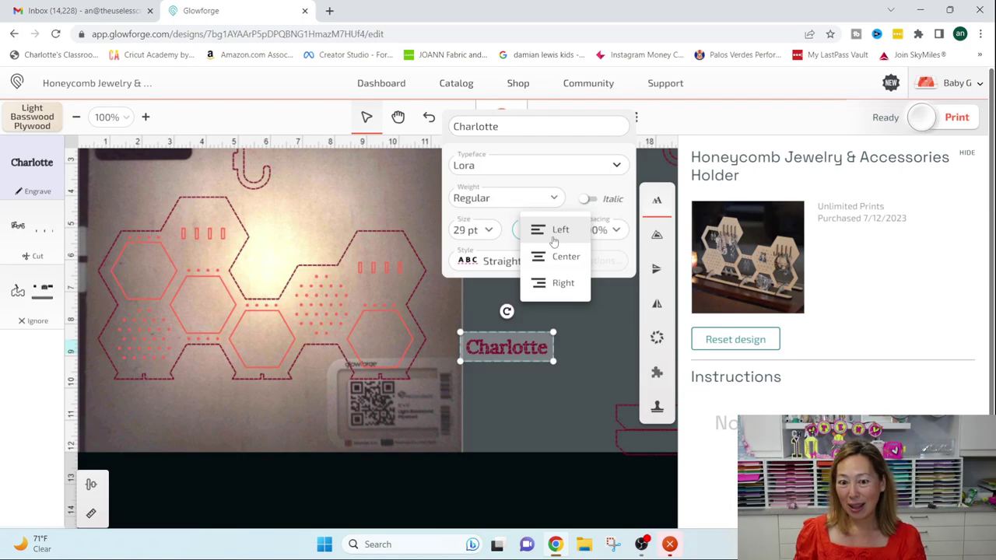
{"action": "left_click", "coordinate": [554, 233]}
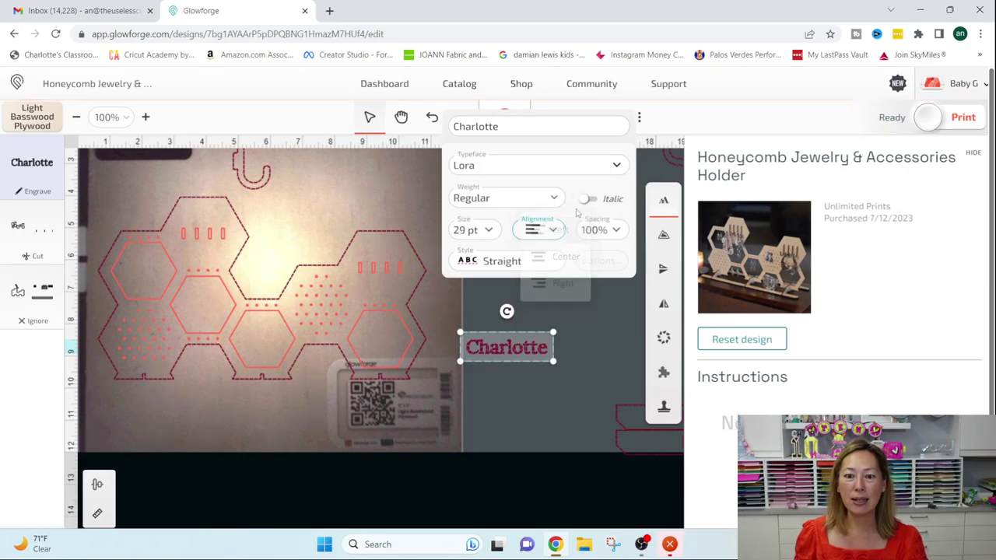
- Apply the Medium Bottom Arc style to the Charlotte text from the style grid
{"action": "left_click", "coordinate": [528, 261]}
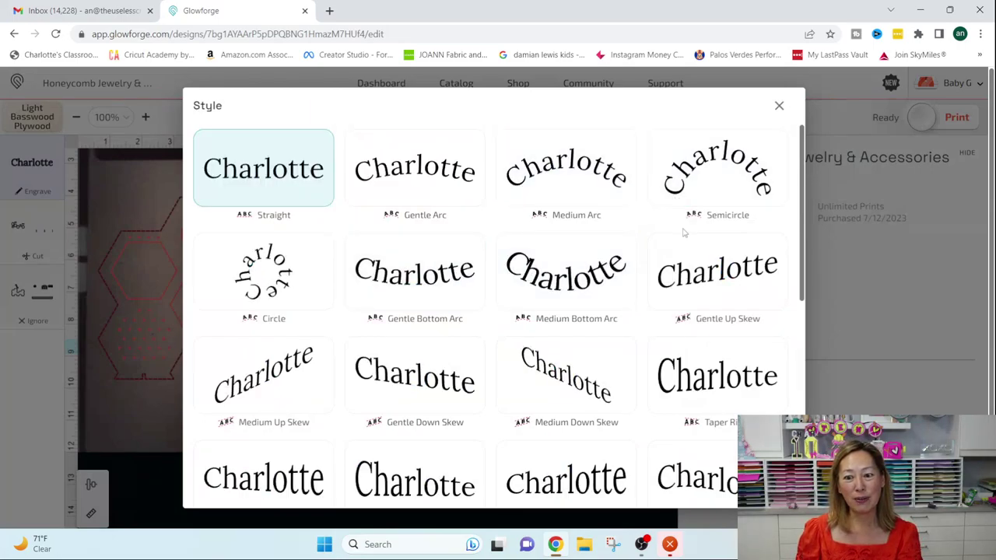
{"action": "scroll", "coordinate": [680, 241], "scroll_direction": "down", "scroll_amount": 3}
{"action": "scroll", "coordinate": [680, 248], "scroll_direction": "down", "scroll_amount": 4}
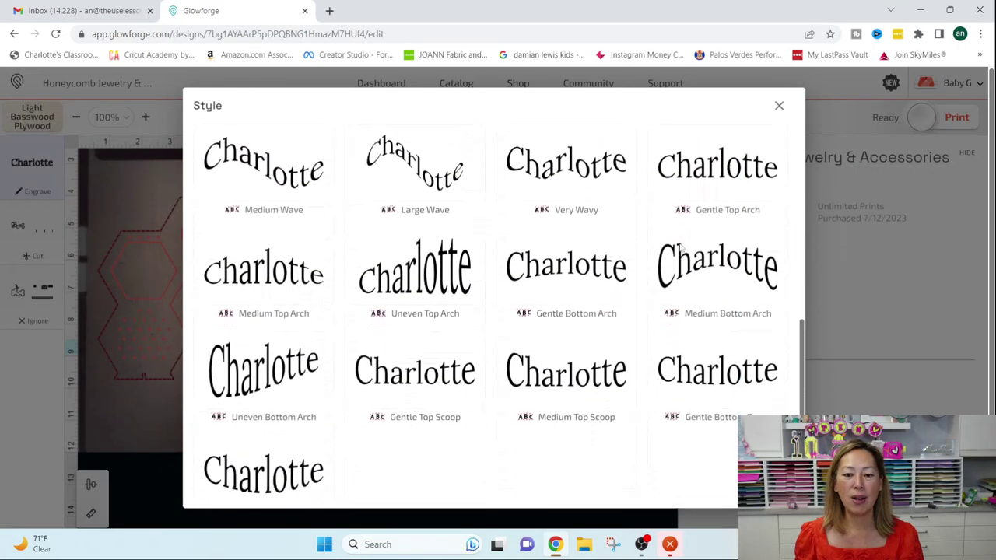
{"action": "scroll", "coordinate": [679, 247], "scroll_direction": "up", "scroll_amount": 2}
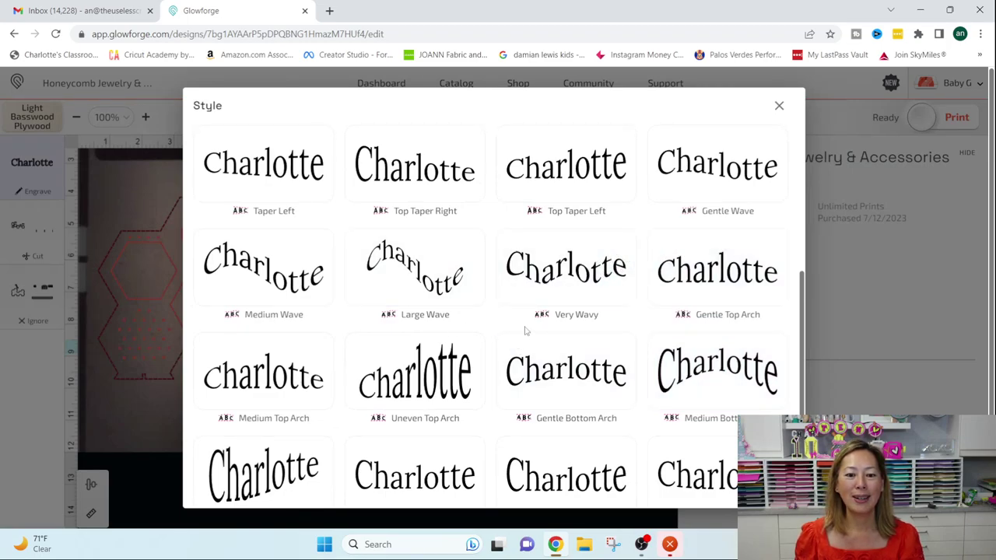
{"action": "scroll", "coordinate": [525, 331], "scroll_direction": "down", "scroll_amount": 2}
{"action": "scroll", "coordinate": [526, 327], "scroll_direction": "up", "scroll_amount": 5}
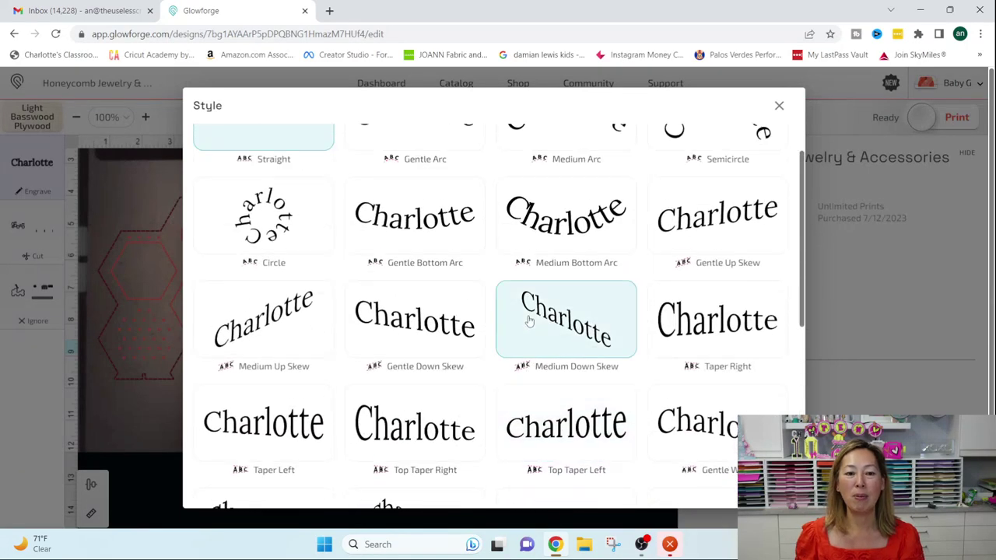
{"action": "scroll", "coordinate": [528, 321], "scroll_direction": "up", "scroll_amount": 1}
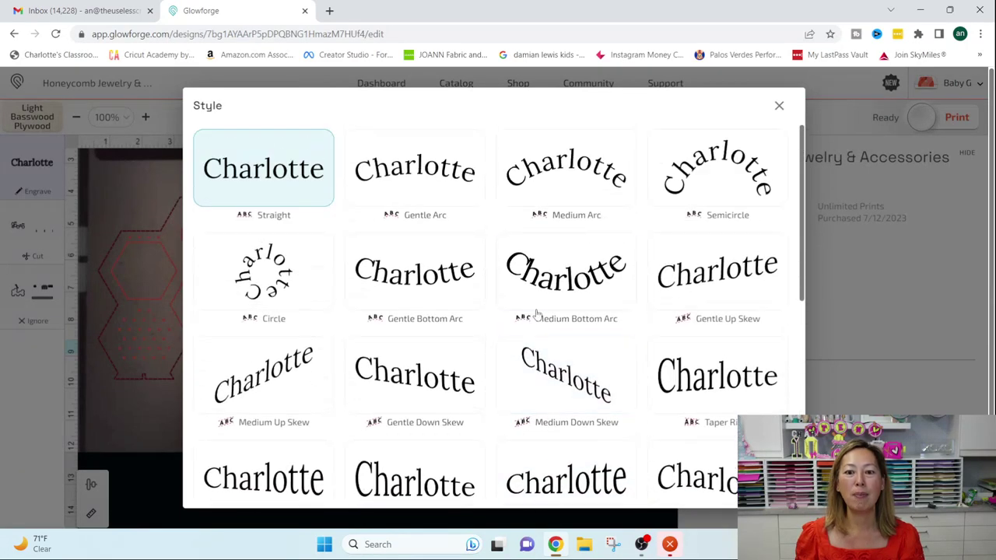
{"action": "left_click", "coordinate": [573, 286]}
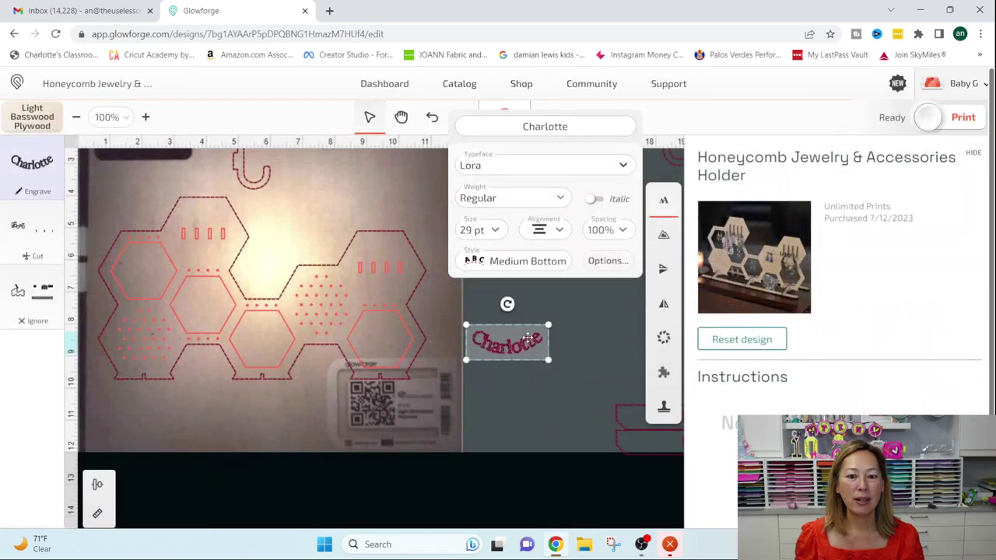
- Place the curved Charlotte text inside the top-left hexagon, nudging it right and down
{"action": "left_click_drag", "start_coordinate": [527, 341], "coordinate": [226, 248]}
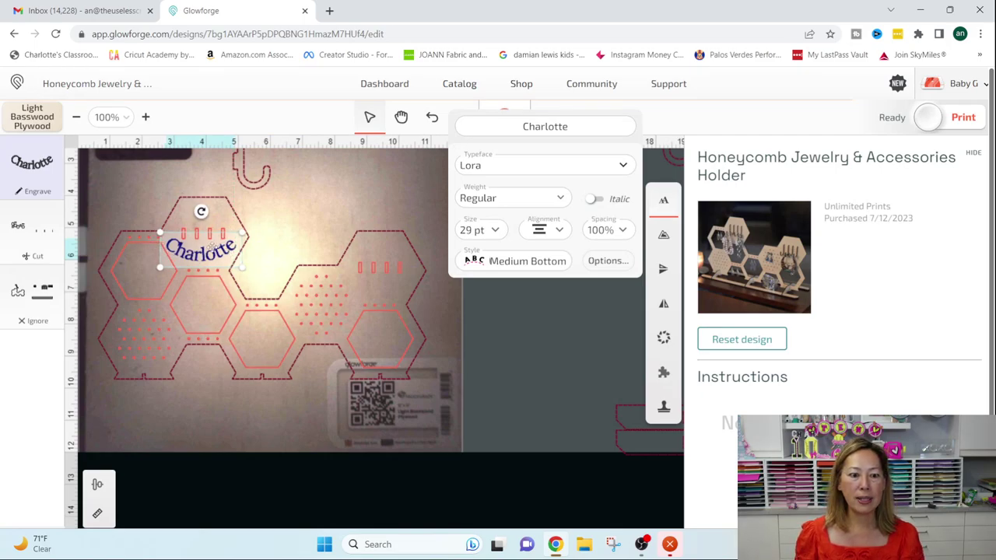
{"action": "mouse_move", "coordinate": [217, 243]}
{"action": "left_mouse_down"}
{"action": "mouse_move", "coordinate": [229, 204]}
{"action": "mouse_move", "coordinate": [212, 198]}
{"action": "mouse_move", "coordinate": [231, 202]}
{"action": "mouse_move", "coordinate": [206, 221]}
{"action": "mouse_move", "coordinate": [201, 238]}
{"action": "mouse_move", "coordinate": [215, 240]}
{"action": "mouse_move", "coordinate": [201, 239]}
{"action": "mouse_move", "coordinate": [216, 242]}
{"action": "mouse_move", "coordinate": [201, 249]}
{"action": "left_mouse_up"}
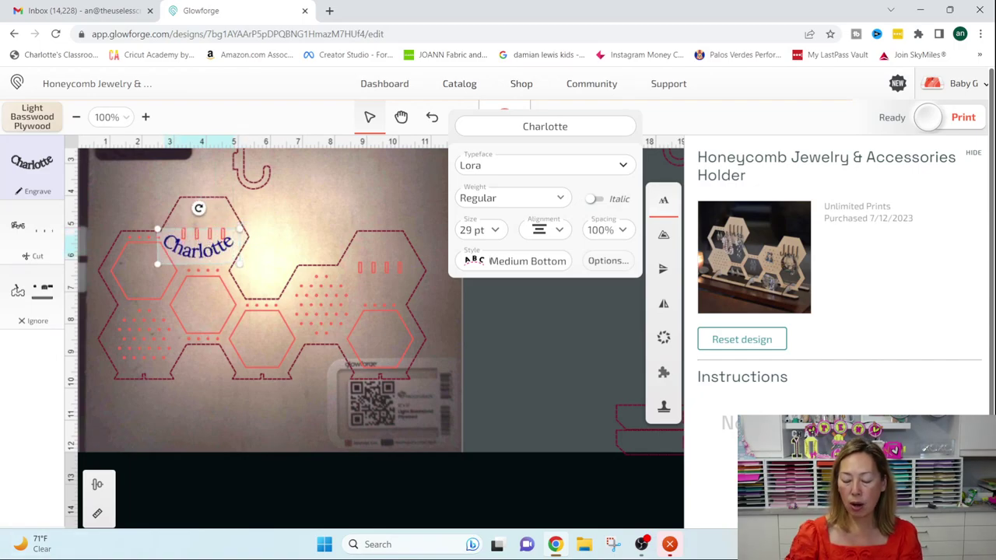
{"action": "key", "text": "Right"}
{"action": "key", "text": "Right"}
{"action": "key", "text": "Down"}
{"action": "key", "text": "Down"}
{"action": "key", "text": "Down"}
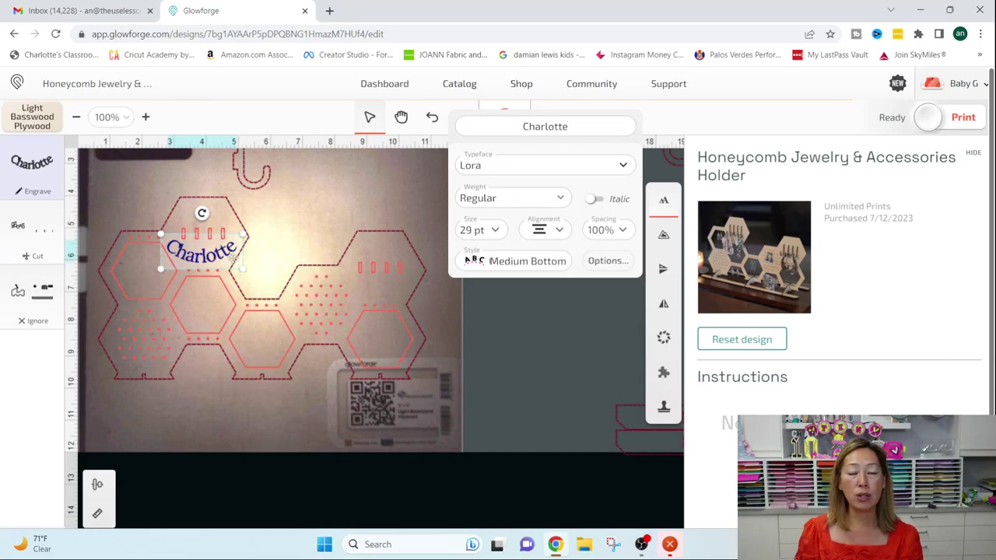
- Switch the Charlotte step from Engrave to Proofgrade Cut, then deselect the design
{"action": "left_click", "coordinate": [61, 164]}
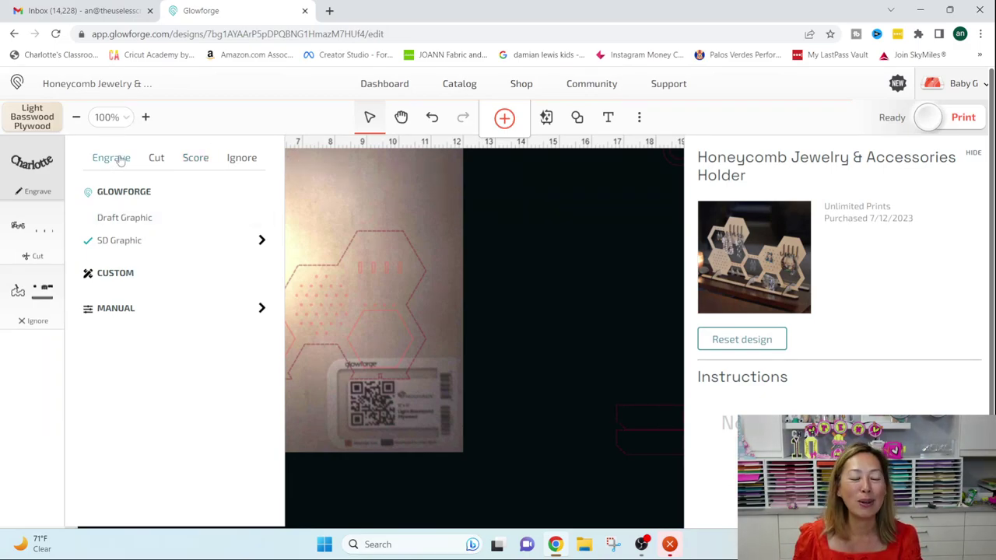
{"action": "left_click", "coordinate": [158, 158]}
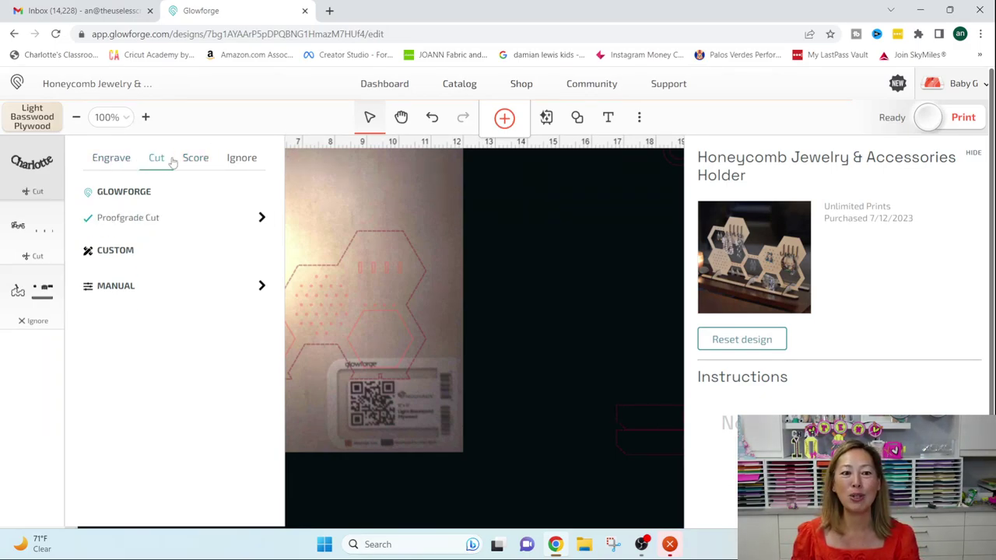
{"action": "left_click", "coordinate": [412, 180]}
{"action": "left_click", "coordinate": [503, 304]}
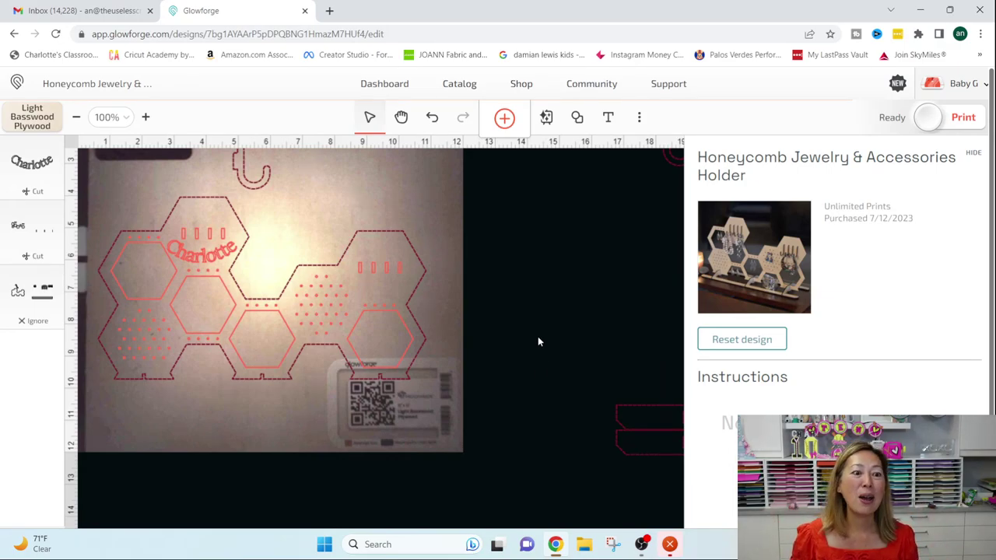
- From the Dashboard, start a new design by uploading a file
{"action": "left_click", "coordinate": [381, 84]}
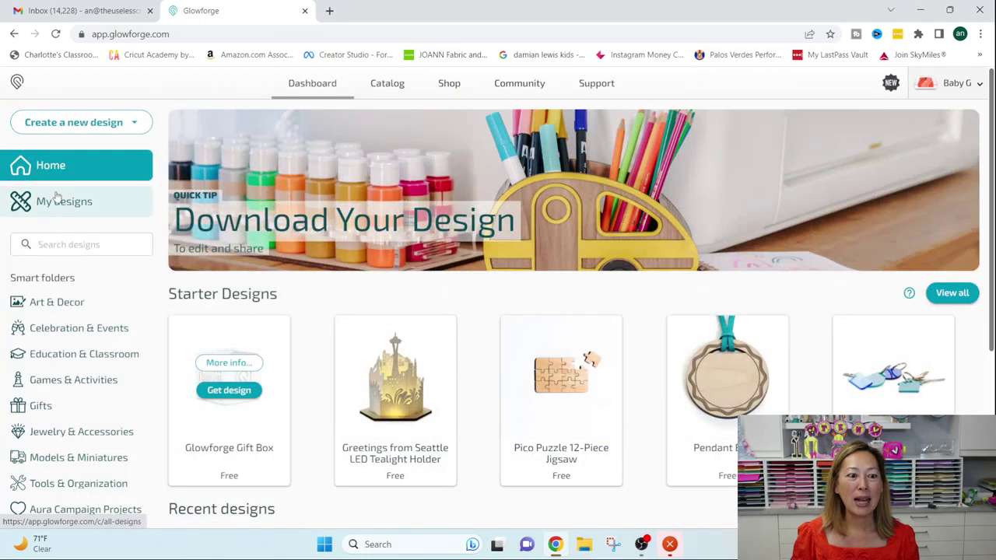
{"action": "left_click", "coordinate": [75, 126]}
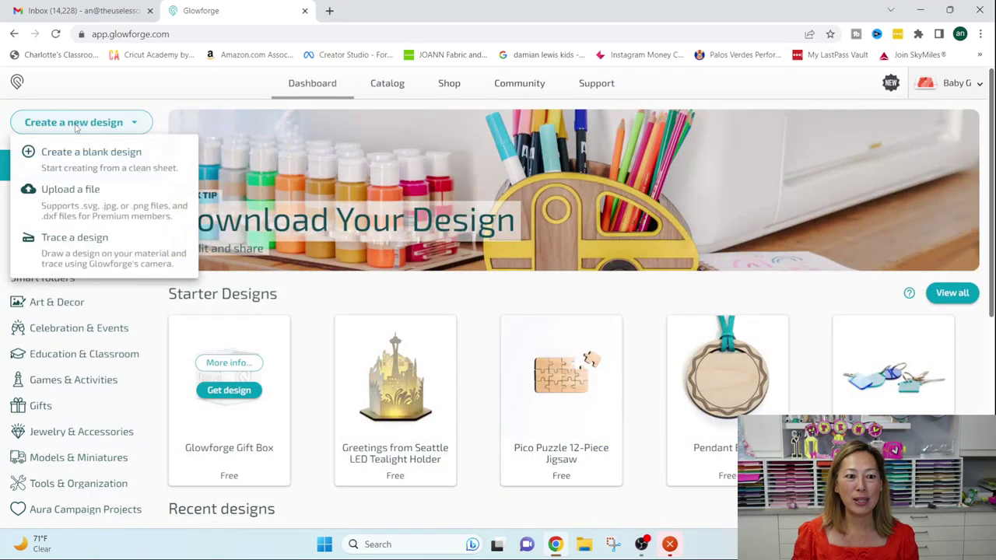
{"action": "left_click", "coordinate": [87, 207]}
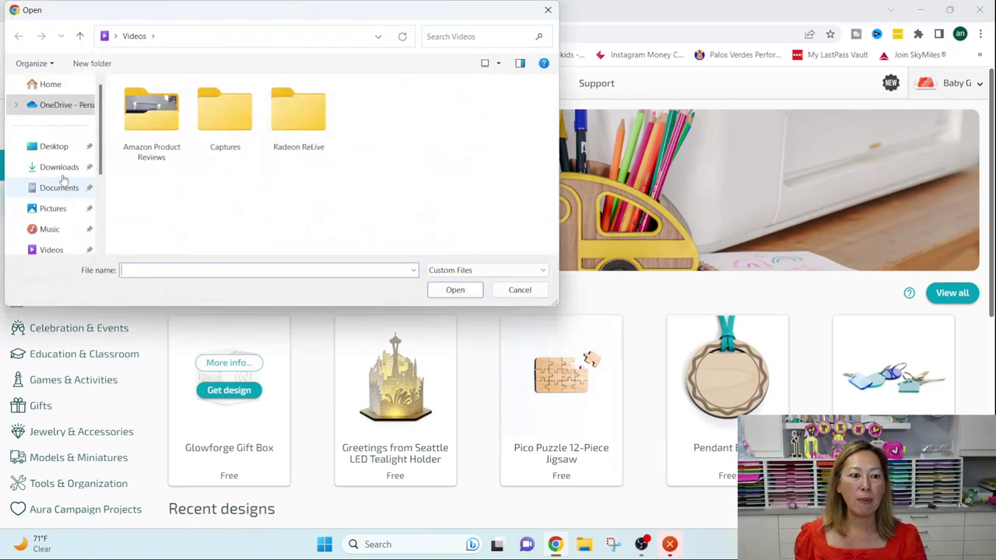
- Upload the baseball keychain file from the Downloads folder
{"action": "left_click", "coordinate": [59, 188]}
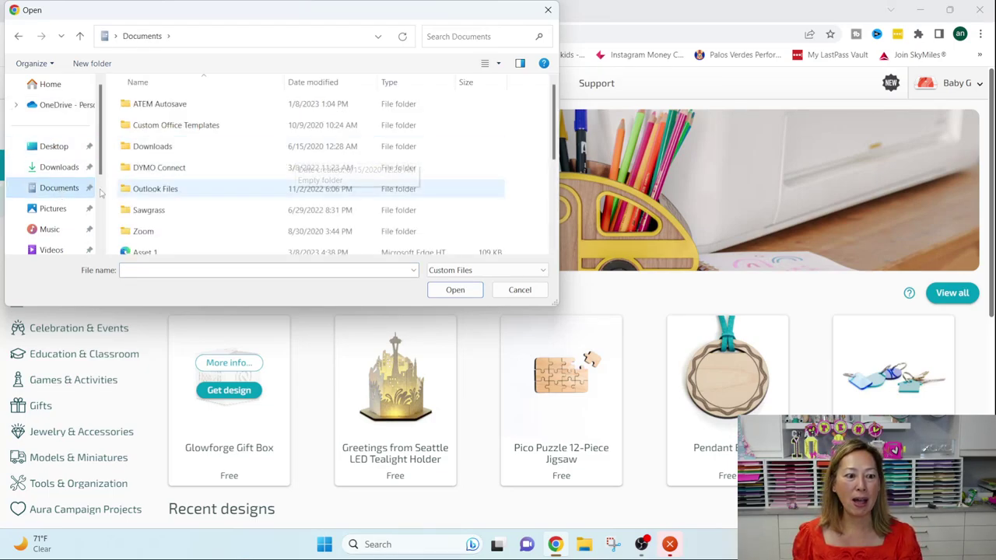
{"action": "left_click", "coordinate": [59, 166]}
{"action": "scroll", "coordinate": [245, 155], "scroll_direction": "down", "scroll_amount": 2}
{"action": "scroll", "coordinate": [246, 155], "scroll_direction": "down", "scroll_amount": 3}
{"action": "scroll", "coordinate": [246, 155], "scroll_direction": "down", "scroll_amount": 1}
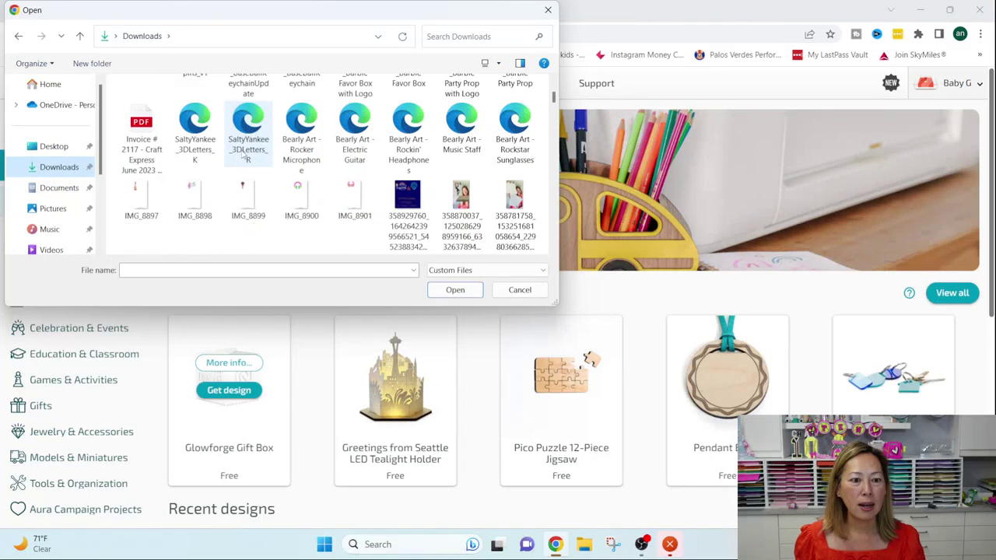
{"action": "scroll", "coordinate": [246, 155], "scroll_direction": "down", "scroll_amount": 8}
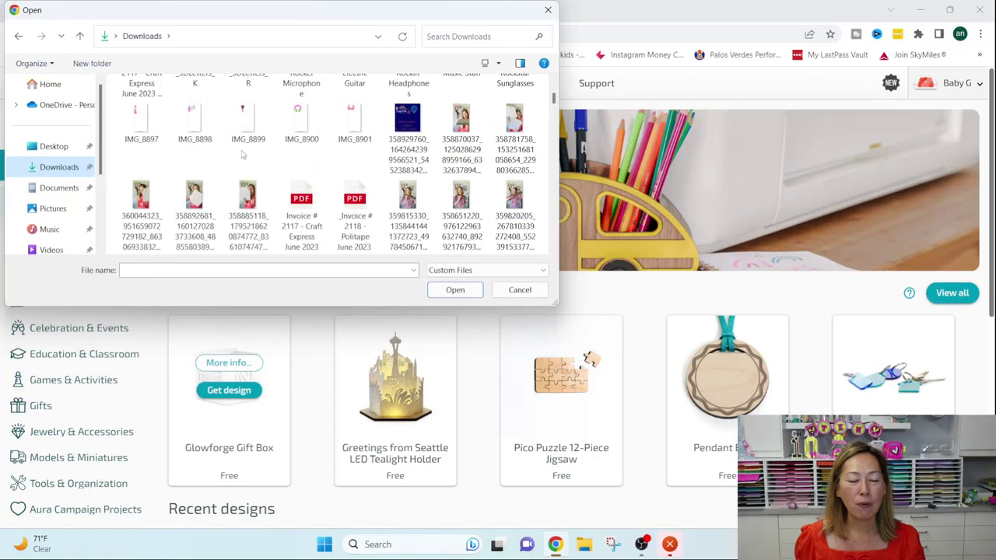
{"action": "scroll", "coordinate": [246, 155], "scroll_direction": "up", "scroll_amount": 15}
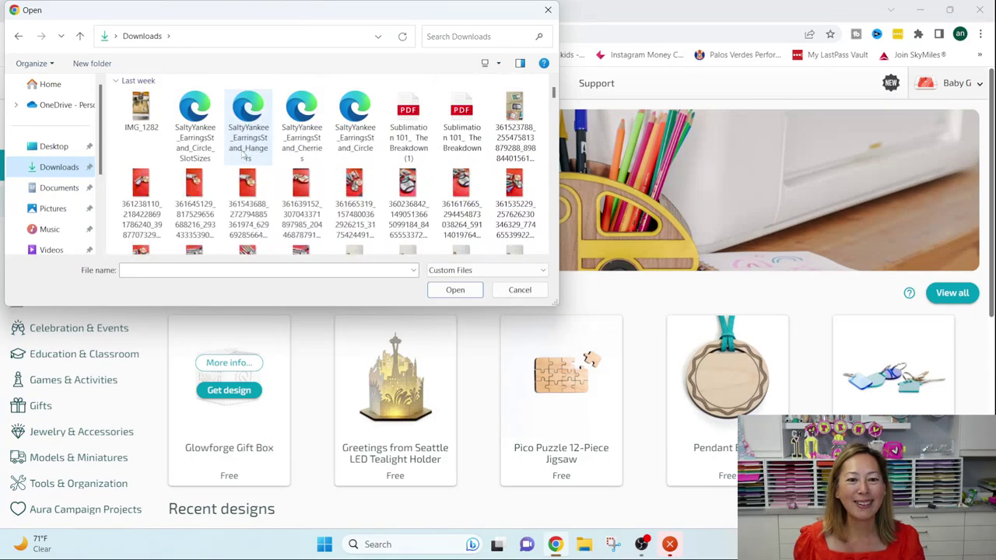
{"action": "scroll", "coordinate": [255, 151], "scroll_direction": "down", "scroll_amount": 5}
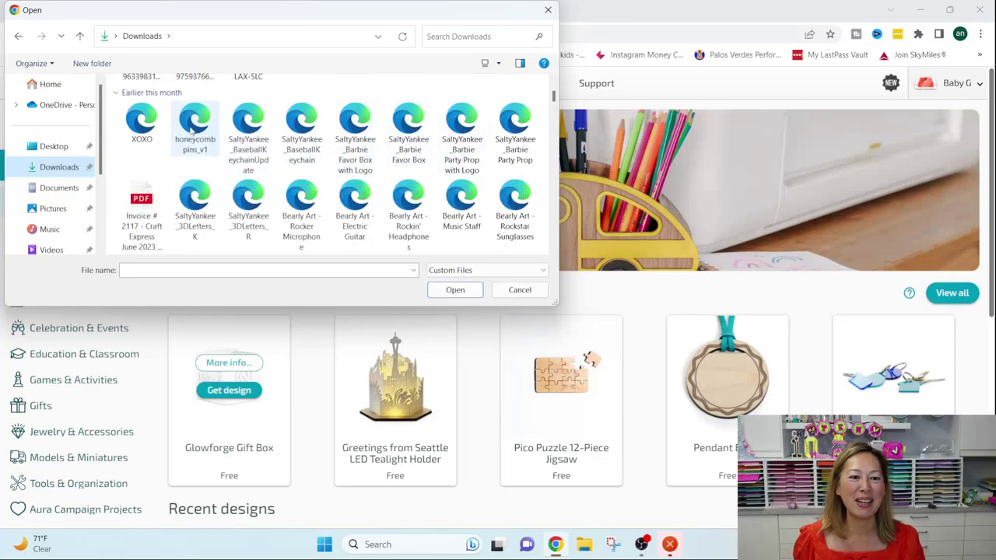
{"action": "double_click", "coordinate": [246, 128]}
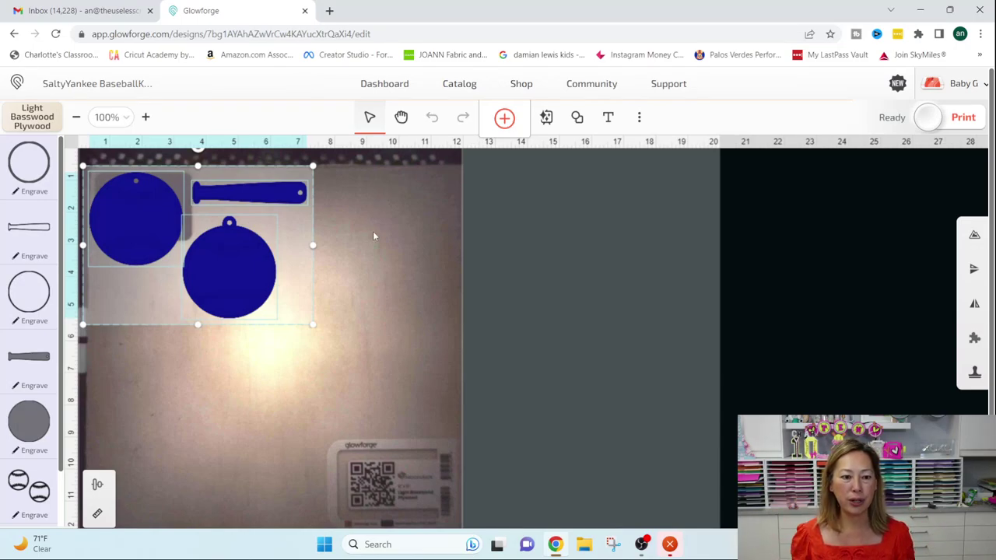
- Move the two blue circles and the bat off the bed to the right
{"action": "left_click", "coordinate": [381, 325]}
{"action": "left_click_drag", "start_coordinate": [248, 257], "coordinate": [385, 277]}
{"action": "left_click_drag", "start_coordinate": [111, 248], "coordinate": [234, 361]}
{"action": "left_click_drag", "start_coordinate": [264, 199], "coordinate": [331, 196]}
{"action": "left_click_drag", "start_coordinate": [287, 349], "coordinate": [591, 307]}
{"action": "left_click_drag", "start_coordinate": [403, 260], "coordinate": [601, 388]}
{"action": "left_click", "coordinate": [355, 196]}
{"action": "left_click_drag", "start_coordinate": [355, 196], "coordinate": [614, 210]}
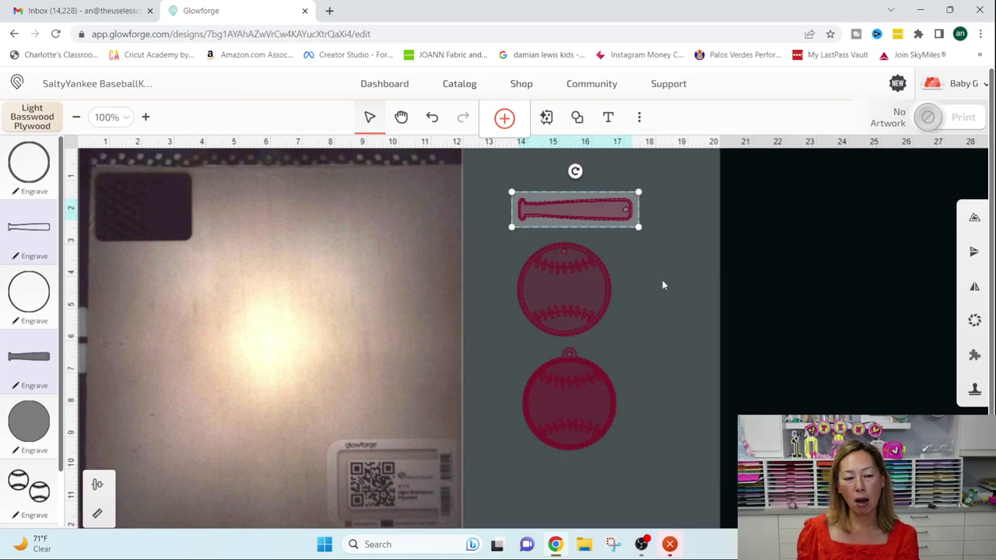
- Ungroup the top baseball, place its stitch outline on the bed, and open its step settings
{"action": "left_click", "coordinate": [583, 278]}
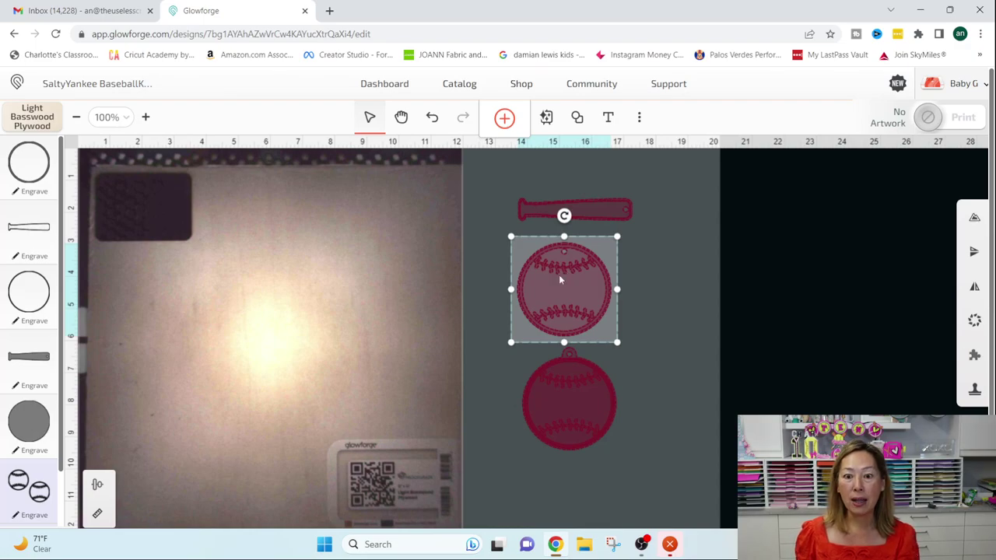
{"action": "right_click", "coordinate": [559, 274]}
{"action": "left_click", "coordinate": [618, 395]}
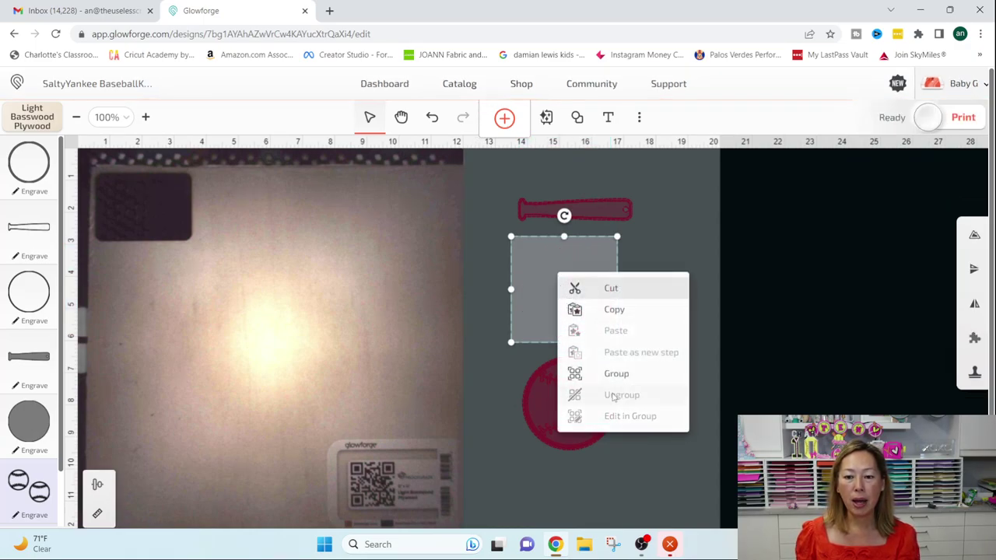
{"action": "left_click_drag", "start_coordinate": [579, 278], "coordinate": [281, 223]}
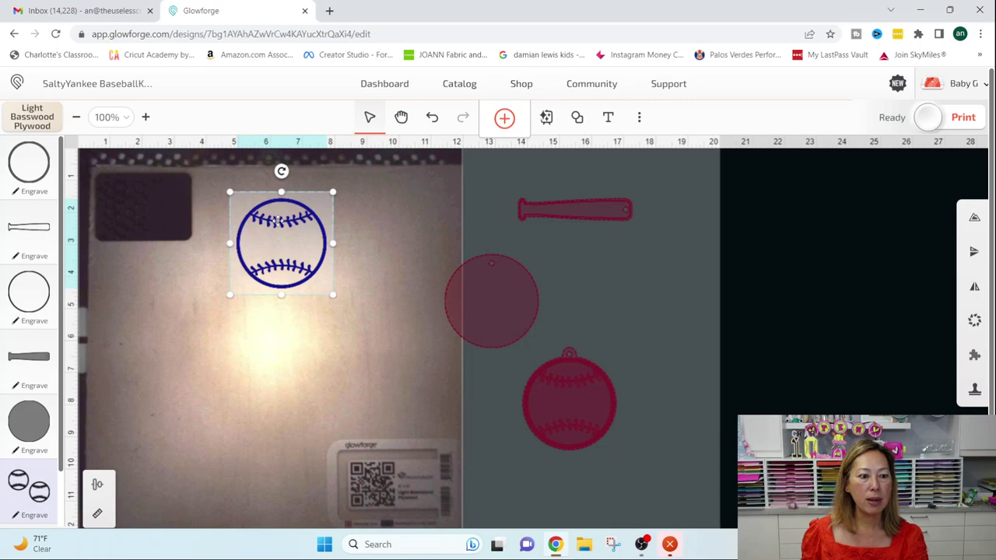
{"action": "scroll", "coordinate": [34, 439], "scroll_direction": "down", "scroll_amount": 1}
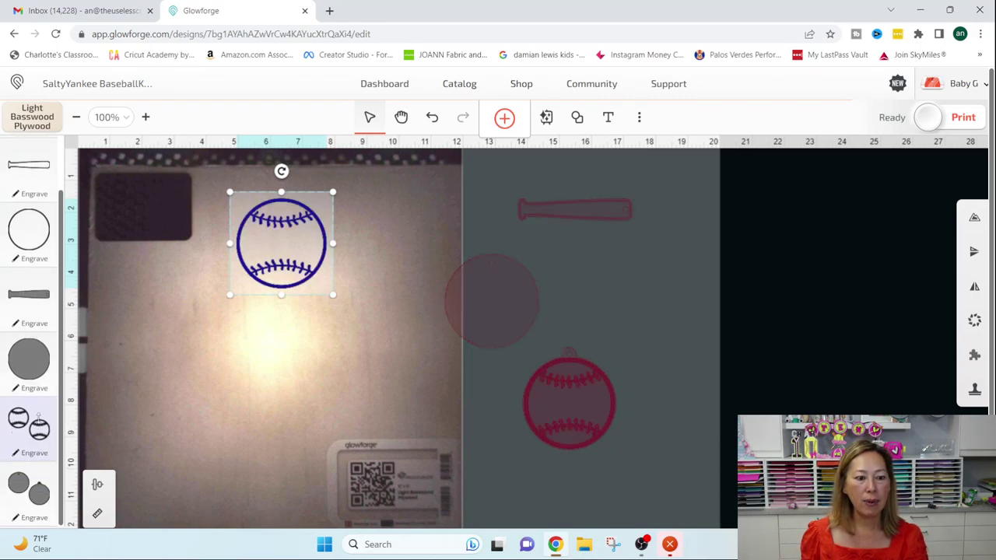
{"action": "left_click", "coordinate": [42, 437]}
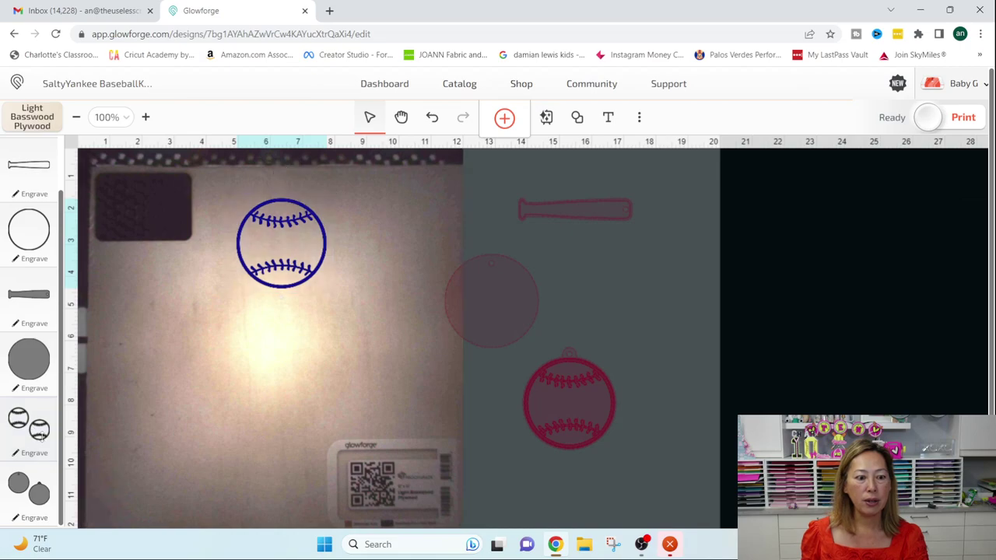
- Set the baseball outline to cut, then resize it to about half size near the bed's top
{"action": "left_click", "coordinate": [158, 157]}
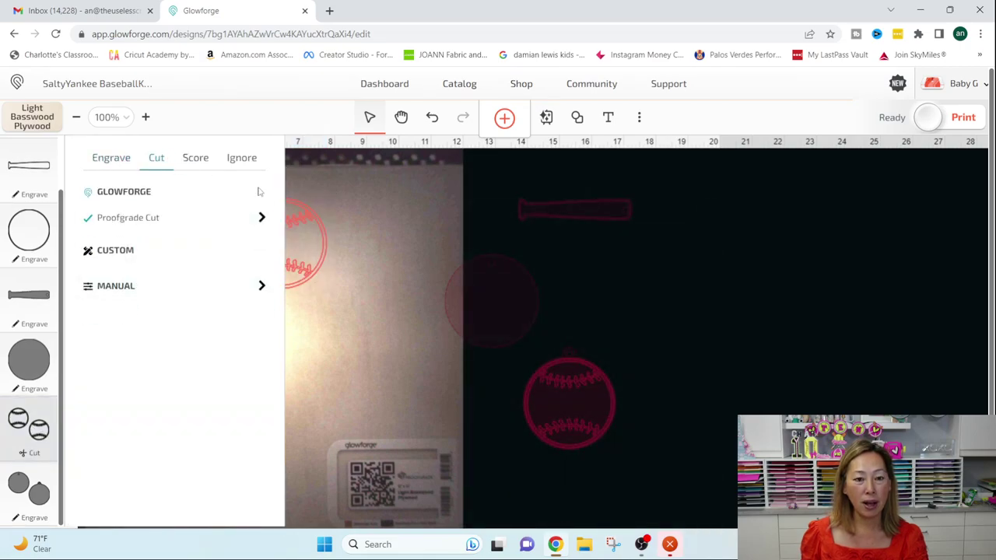
{"action": "left_click", "coordinate": [363, 237]}
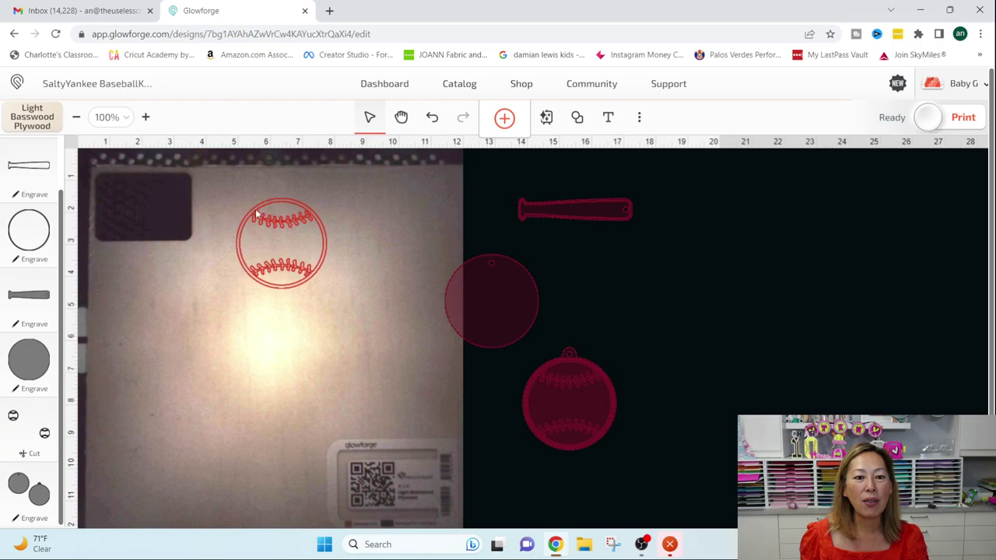
{"action": "left_click", "coordinate": [303, 280]}
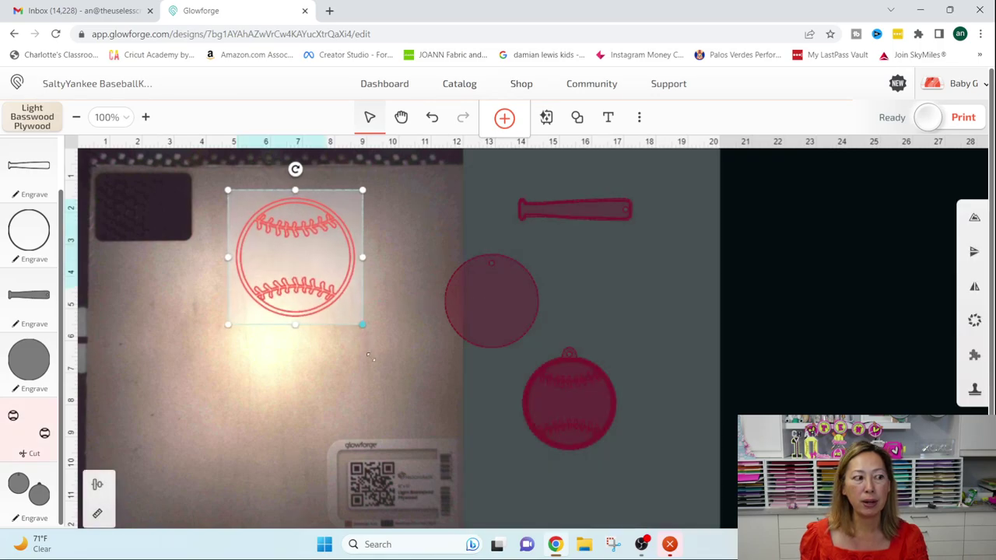
{"action": "left_click_drag", "start_coordinate": [364, 326], "coordinate": [460, 420]}
{"action": "left_click_drag", "start_coordinate": [365, 265], "coordinate": [299, 252]}
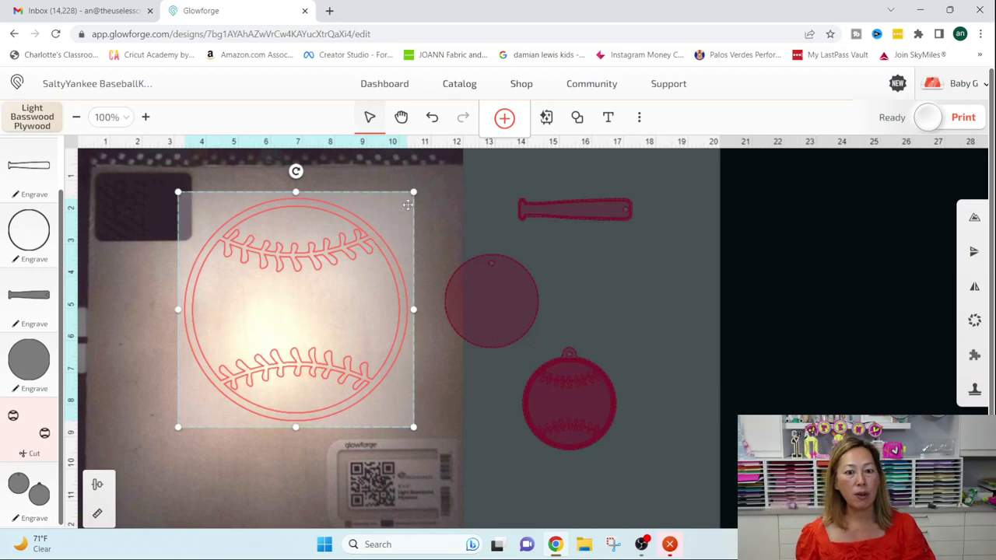
{"action": "left_click_drag", "start_coordinate": [413, 192], "coordinate": [294, 310]}
{"action": "left_click_drag", "start_coordinate": [269, 350], "coordinate": [382, 238]}
- Bring the plain circle onto the bed and ungroup the baseball ornament into separate parts
{"action": "left_click_drag", "start_coordinate": [490, 306], "coordinate": [209, 317]}
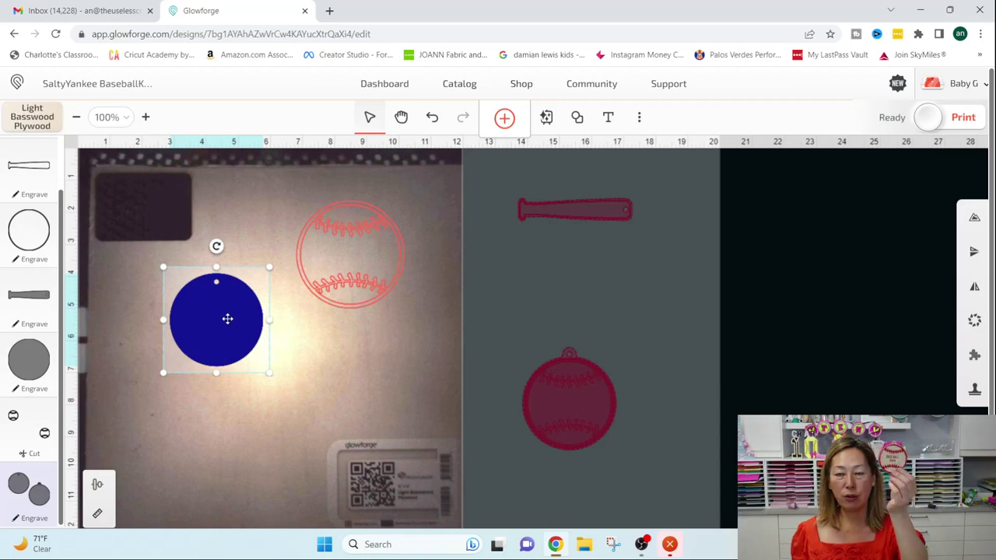
{"action": "left_click_drag", "start_coordinate": [227, 318], "coordinate": [261, 326]}
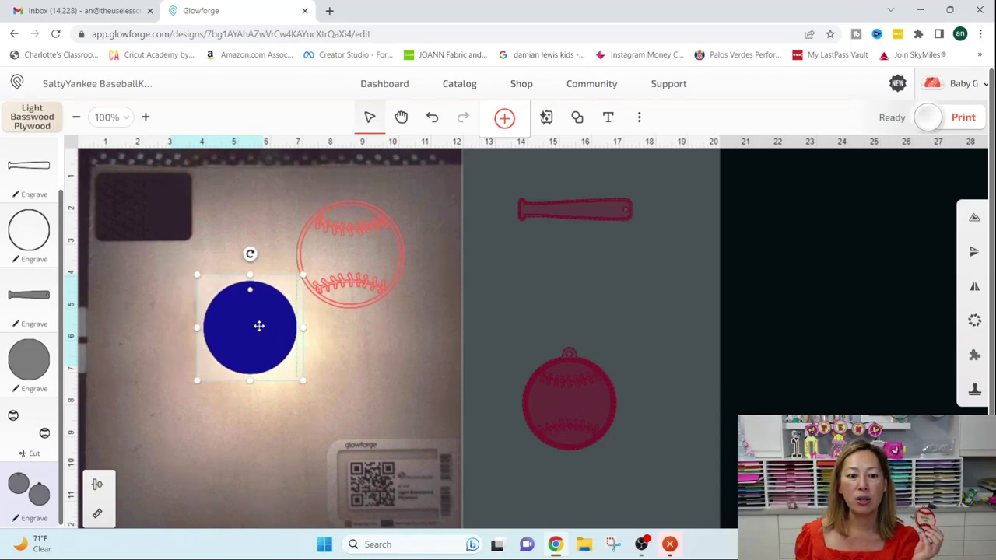
{"action": "left_click_drag", "start_coordinate": [572, 378], "coordinate": [597, 312]}
{"action": "right_click", "coordinate": [596, 312]}
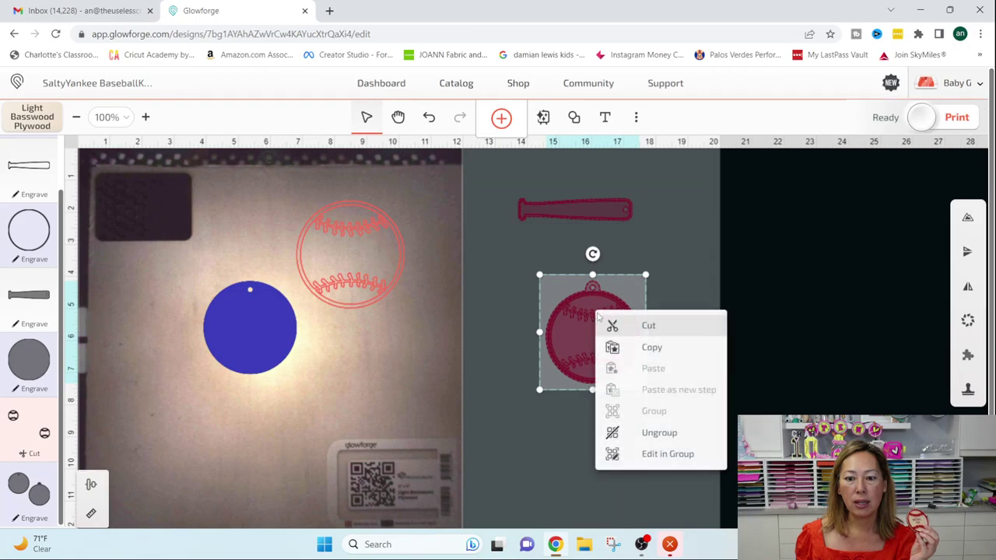
{"action": "left_click", "coordinate": [636, 430]}
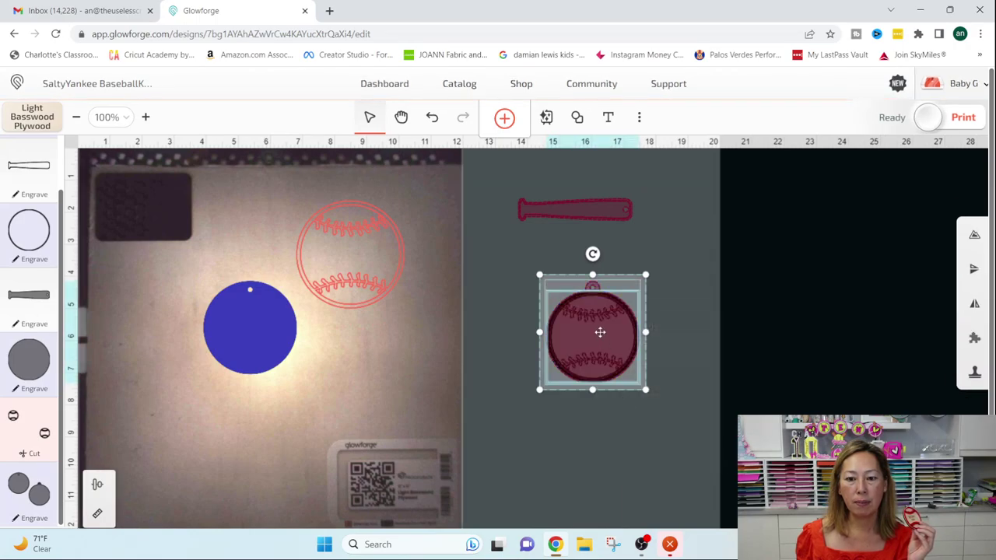
{"action": "left_click_drag", "start_coordinate": [596, 330], "coordinate": [529, 280]}
{"action": "left_click_drag", "start_coordinate": [591, 357], "coordinate": [660, 287]}
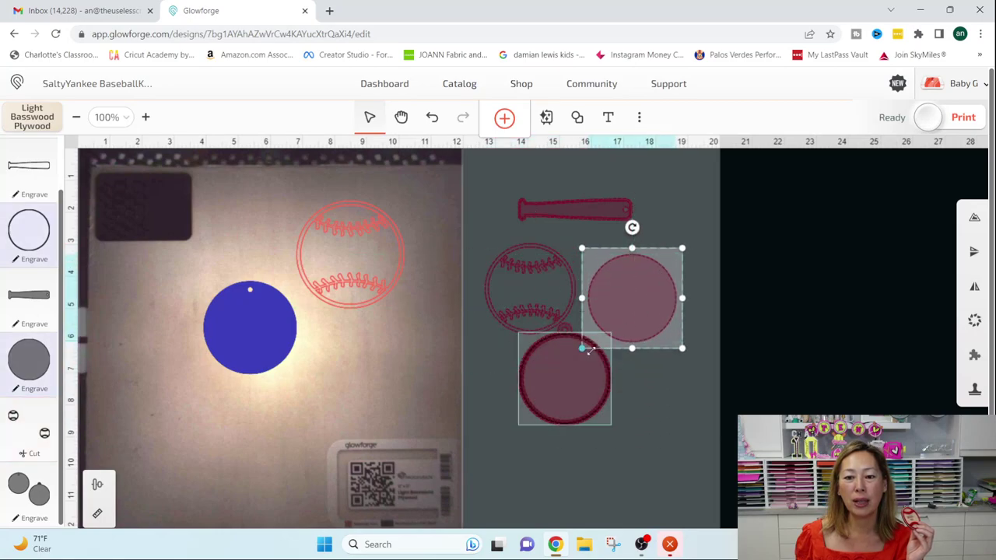
{"action": "left_click_drag", "start_coordinate": [581, 358], "coordinate": [568, 361]}
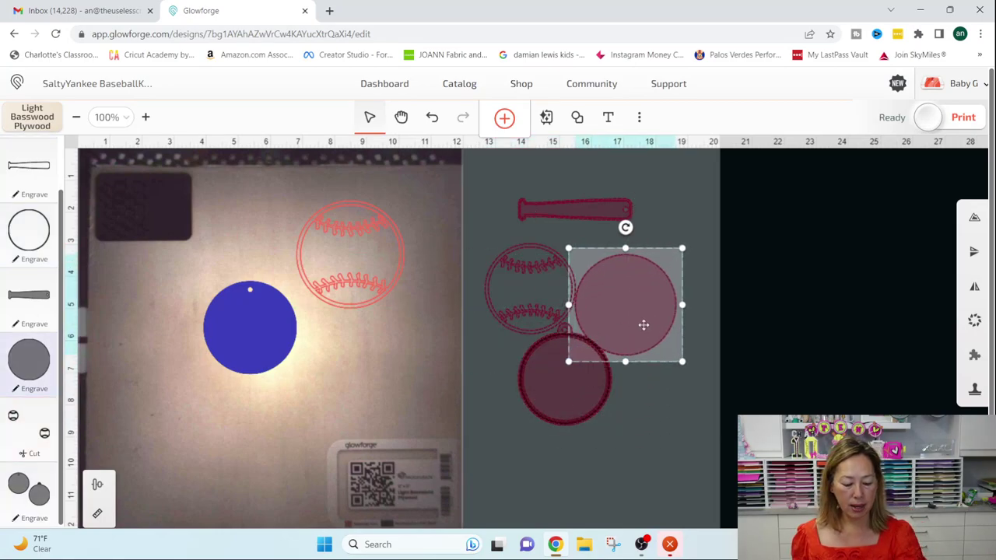
{"action": "key", "text": "ctrl+z"}
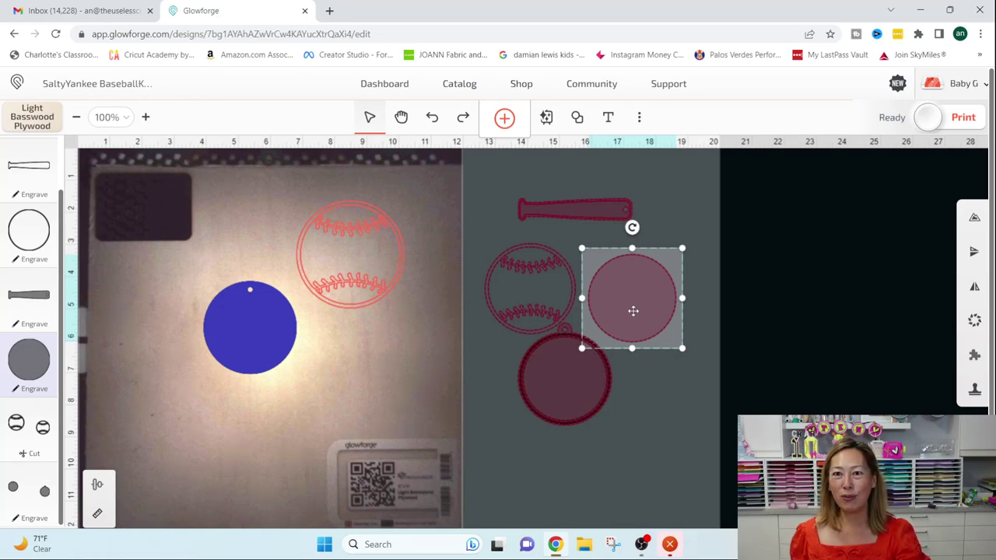
- Place the filled tagged circle left of the baseball and shift the plain blue circle right
{"action": "left_click_drag", "start_coordinate": [572, 396], "coordinate": [176, 292]}
{"action": "left_click_drag", "start_coordinate": [258, 336], "coordinate": [431, 390]}
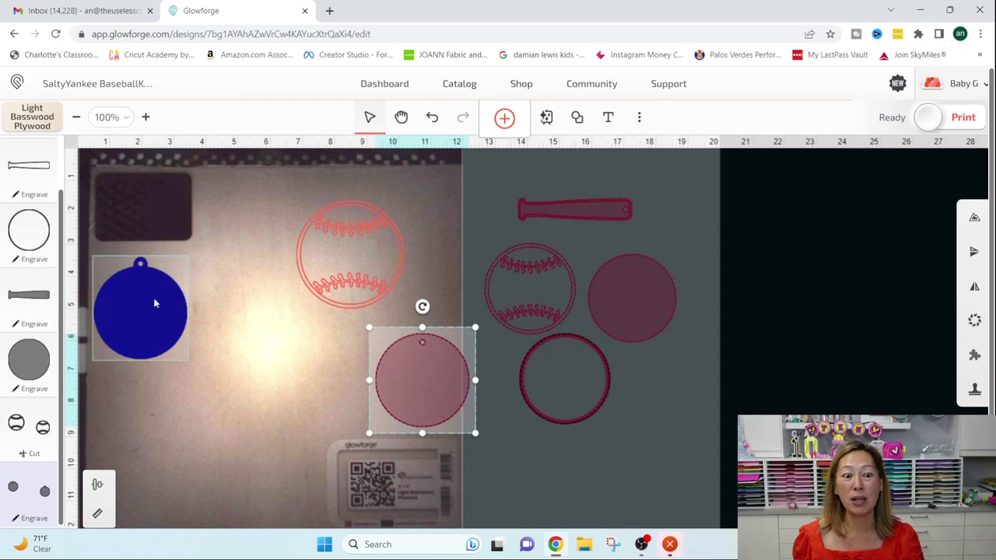
{"action": "left_click_drag", "start_coordinate": [157, 298], "coordinate": [250, 227]}
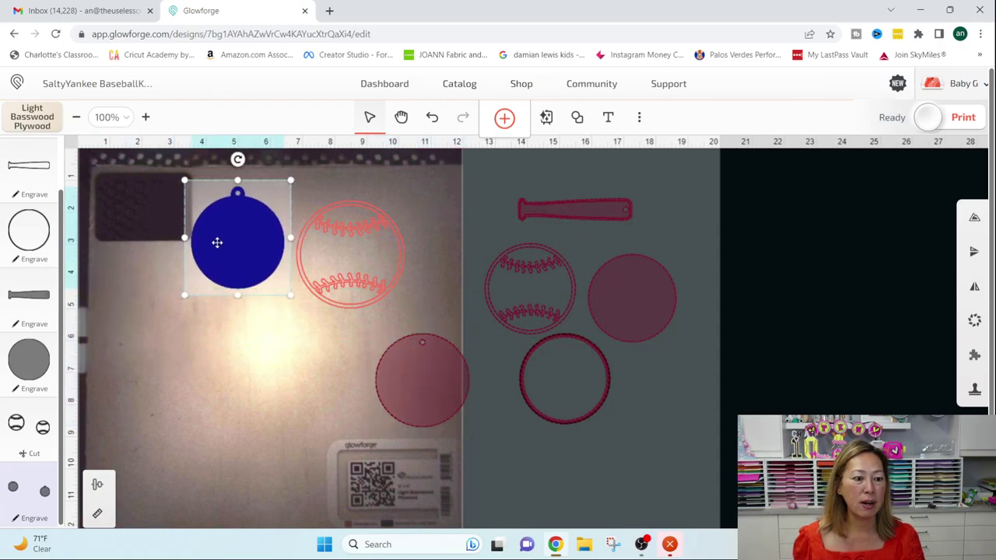
{"action": "left_click_drag", "start_coordinate": [24, 303], "coordinate": [34, 354]}
- Change the blue ornament circle's step from Engrave to Cut
{"action": "left_click", "coordinate": [36, 498]}
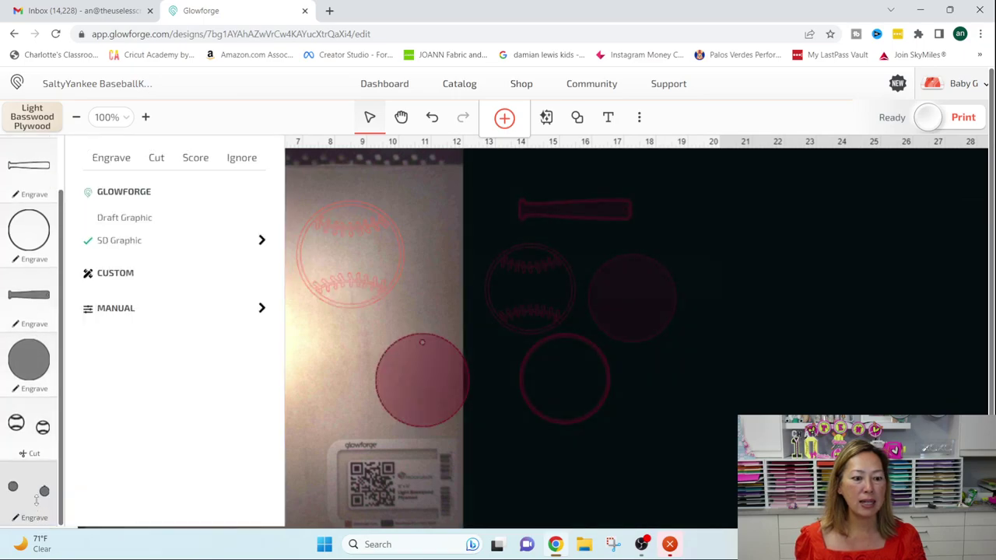
{"action": "left_click", "coordinate": [319, 178]}
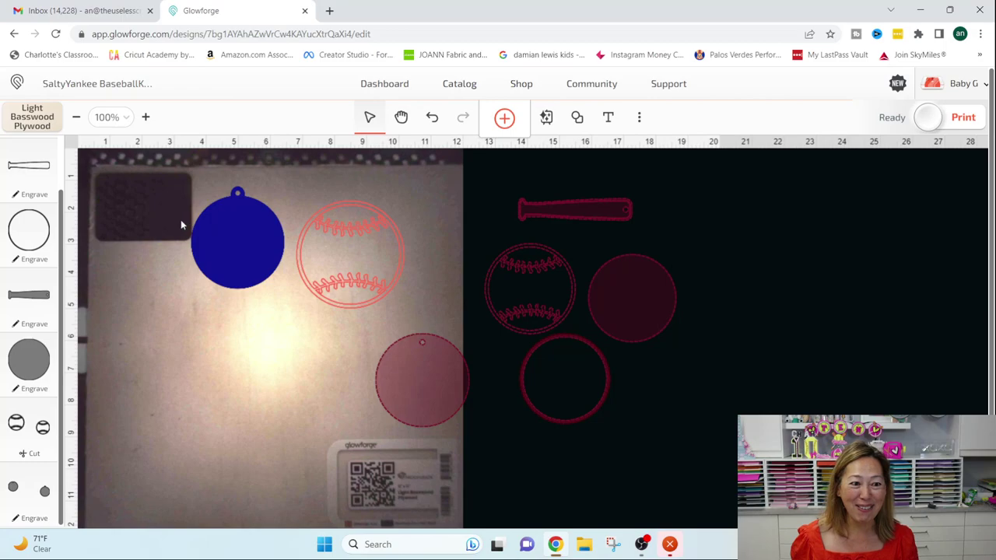
{"action": "left_click", "coordinate": [31, 498]}
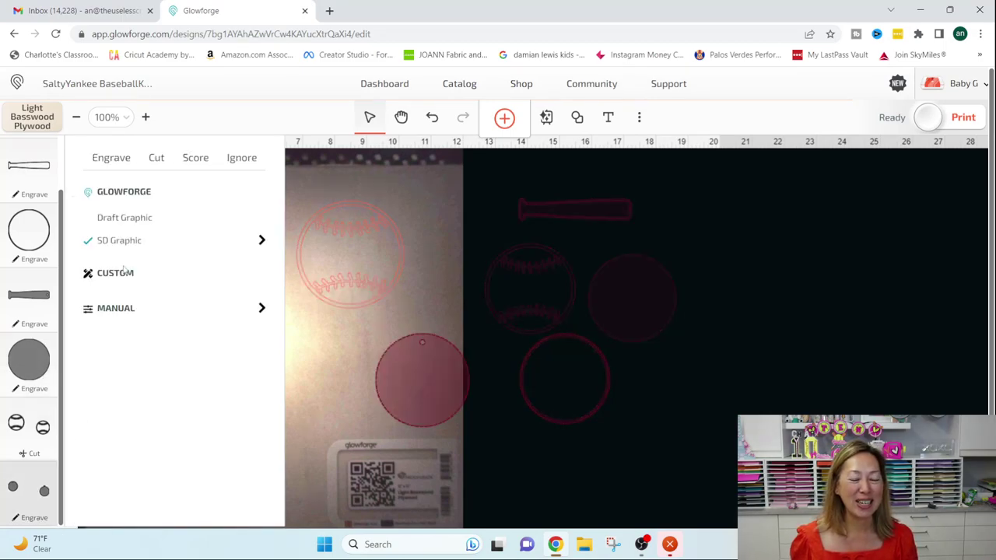
{"action": "left_click", "coordinate": [162, 158]}
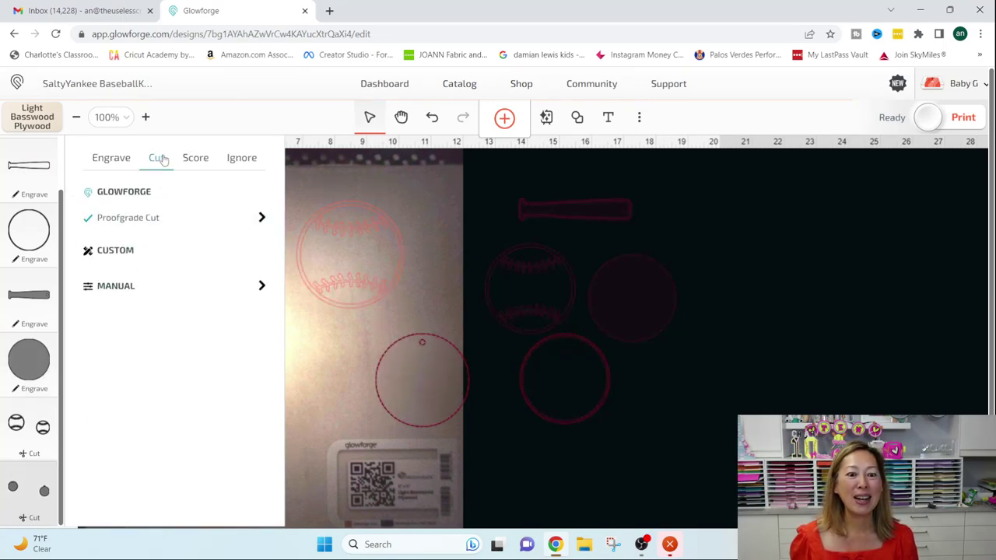
{"action": "left_click", "coordinate": [340, 361]}
{"action": "left_click", "coordinate": [227, 198]}
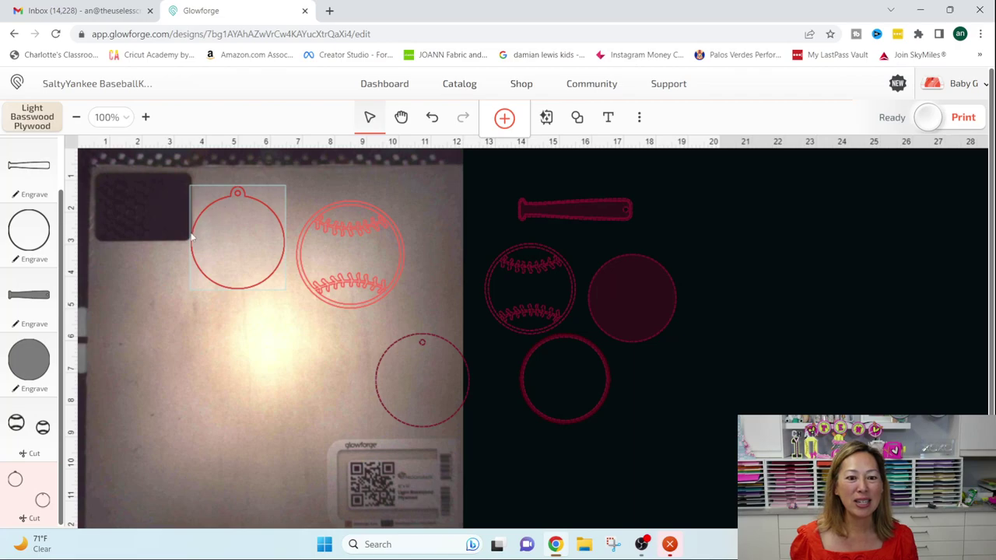
{"action": "left_click", "coordinate": [350, 252]}
{"action": "left_click", "coordinate": [249, 192]}
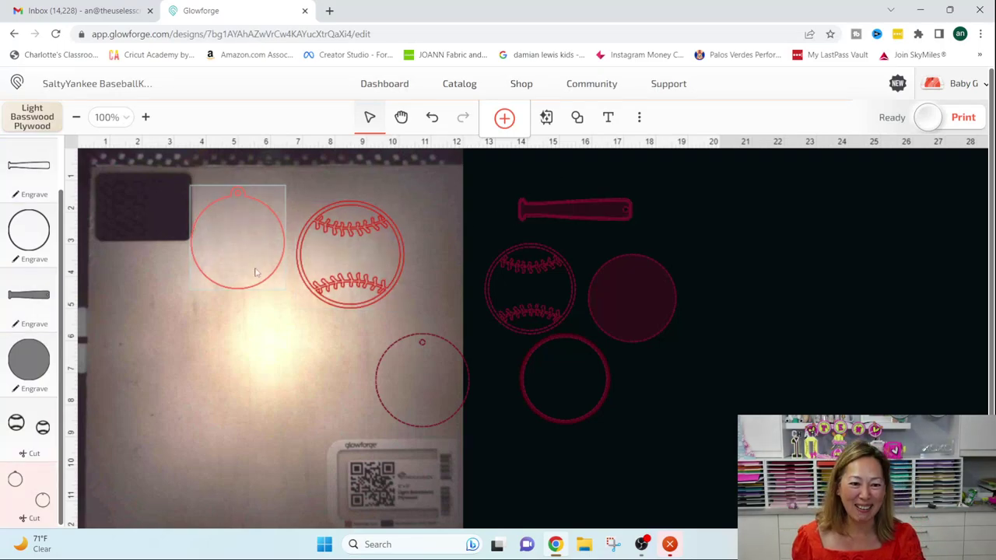
- Try positioning the baseball over and beside the left ornament circle
{"action": "left_click_drag", "start_coordinate": [250, 264], "coordinate": [239, 237]}
{"action": "left_click_drag", "start_coordinate": [314, 264], "coordinate": [332, 289]}
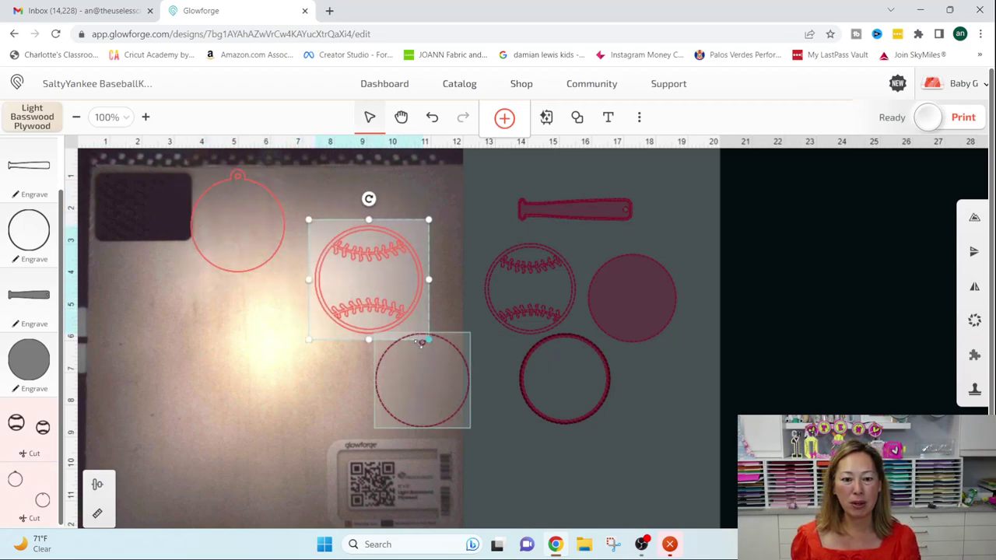
{"action": "left_click_drag", "start_coordinate": [381, 304], "coordinate": [250, 250]}
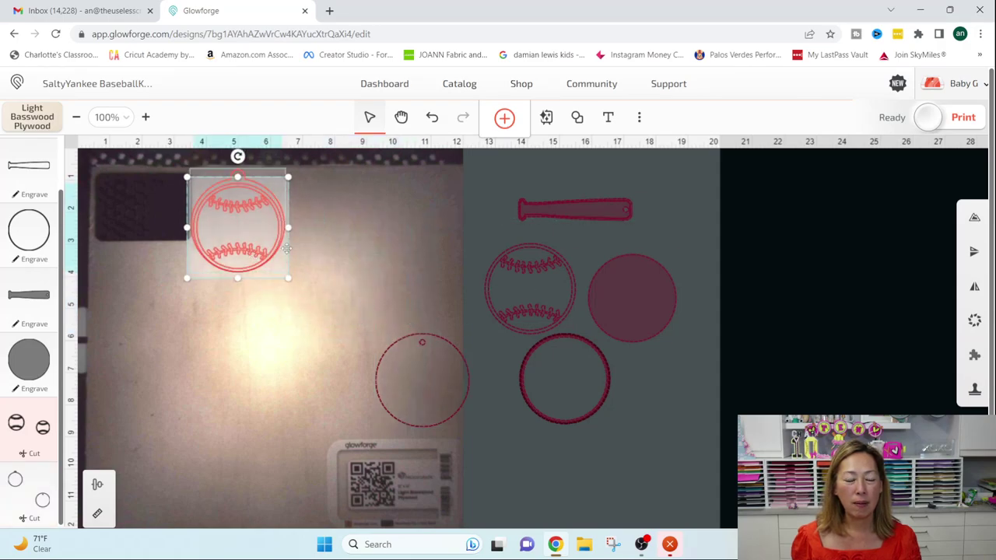
{"action": "left_click_drag", "start_coordinate": [241, 228], "coordinate": [345, 237]}
{"action": "left_click", "coordinate": [346, 243]}
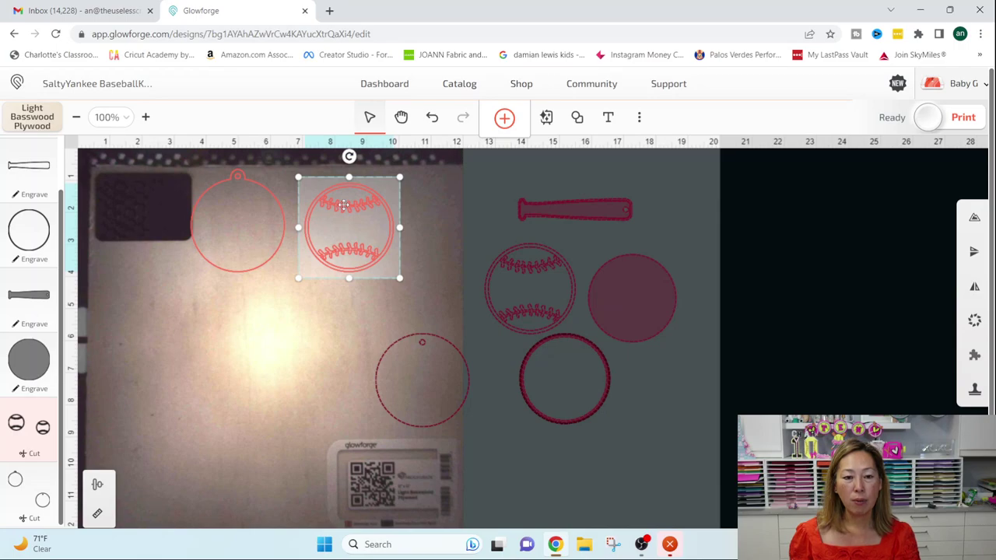
- Move the baseball off the bed to the lower right and place the second circle beside the ornament
{"action": "left_click_drag", "start_coordinate": [343, 204], "coordinate": [659, 421]}
{"action": "left_click_drag", "start_coordinate": [239, 221], "coordinate": [254, 236]}
{"action": "left_click_drag", "start_coordinate": [393, 340], "coordinate": [329, 200]}
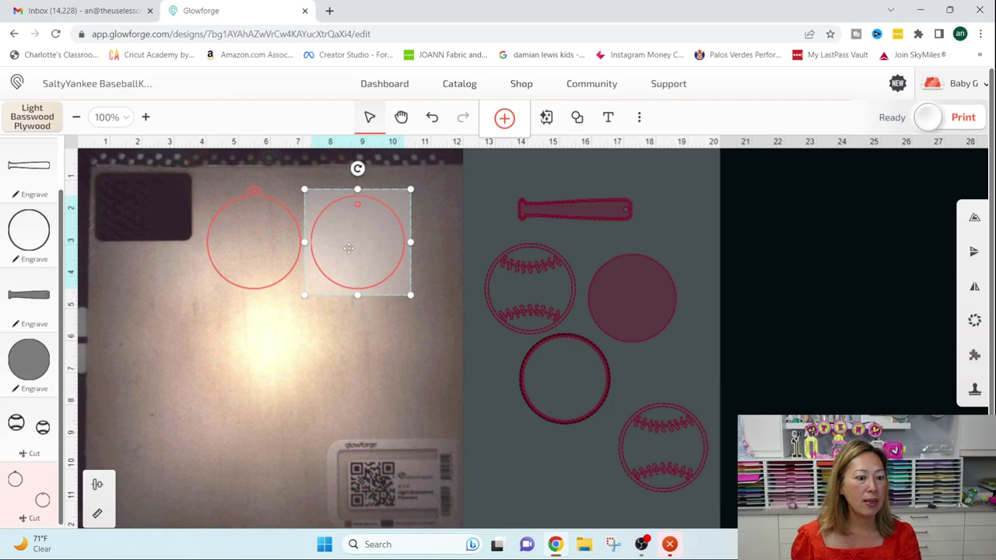
- Make the filled grey circle a Cut and place the off-bed baseball design over the right circle
{"action": "left_click", "coordinate": [55, 371]}
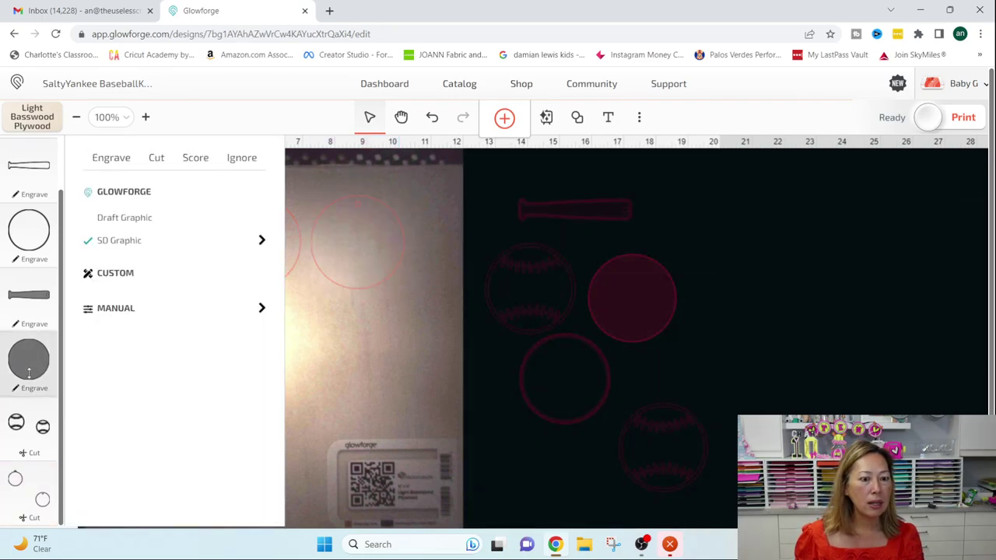
{"action": "left_click", "coordinate": [157, 157]}
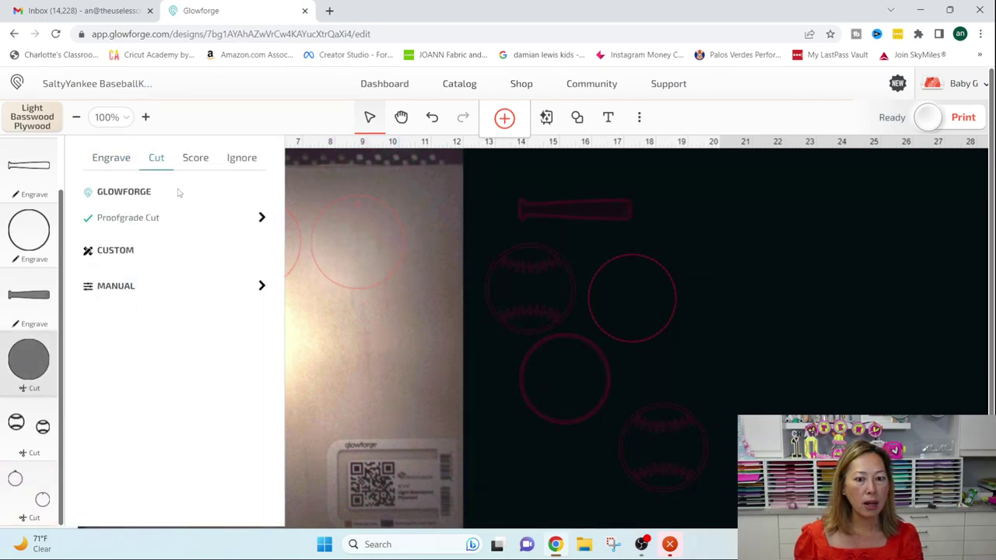
{"action": "left_click", "coordinate": [356, 349]}
{"action": "left_click", "coordinate": [331, 255]}
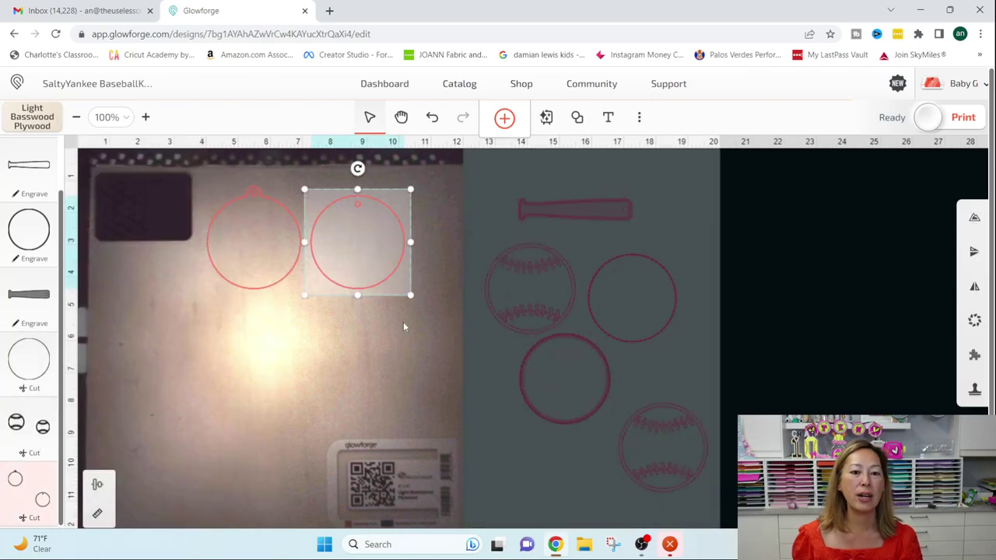
{"action": "left_click", "coordinate": [371, 375]}
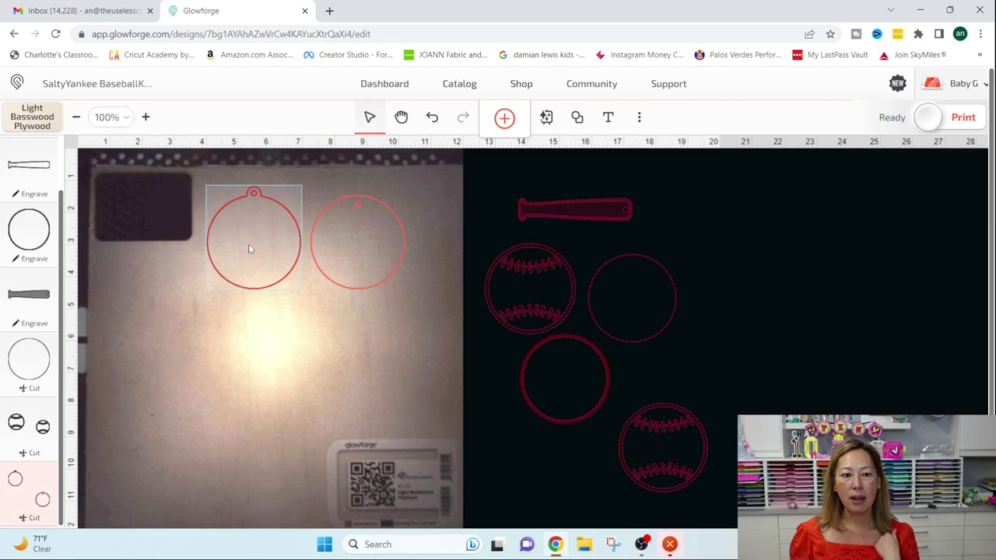
{"action": "left_click_drag", "start_coordinate": [544, 271], "coordinate": [376, 226]}
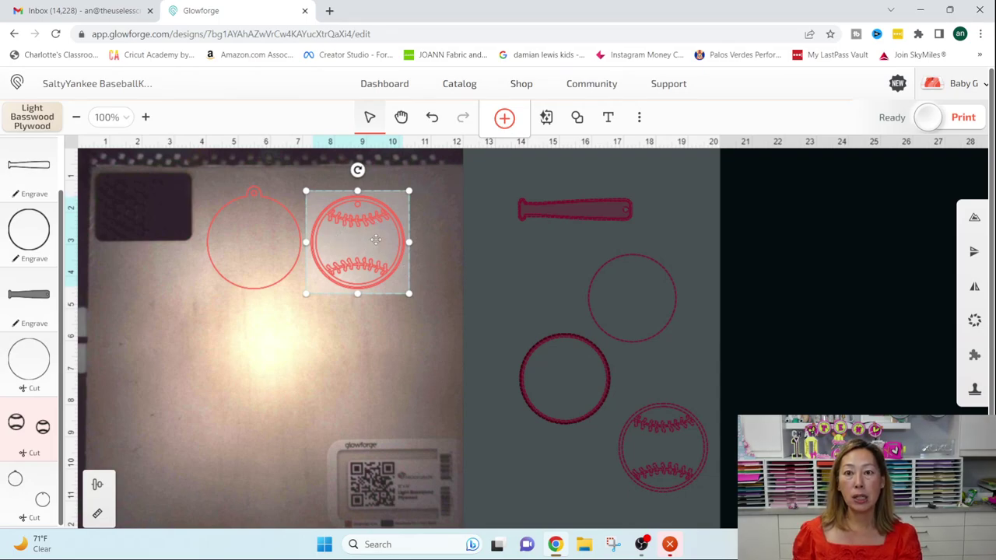
- Add the text 'Softball' and drag it onto the baseball circle
{"action": "left_click", "coordinate": [419, 371]}
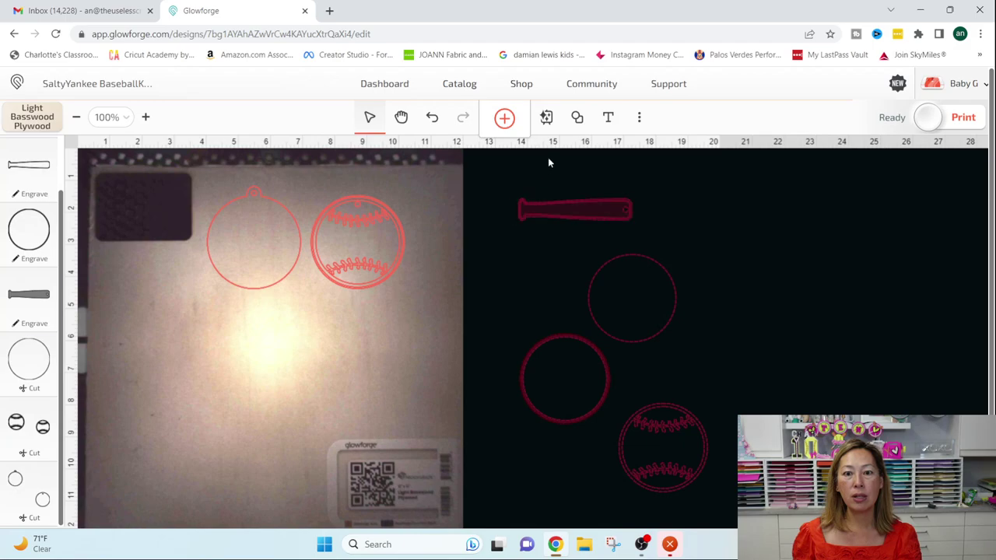
{"action": "left_click", "coordinate": [607, 117]}
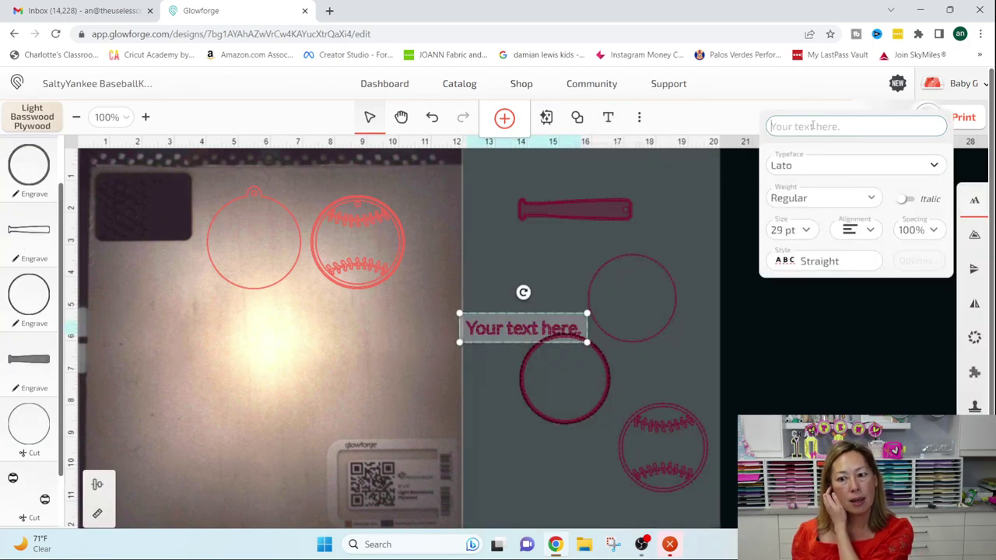
{"action": "type", "text": "Softball"}
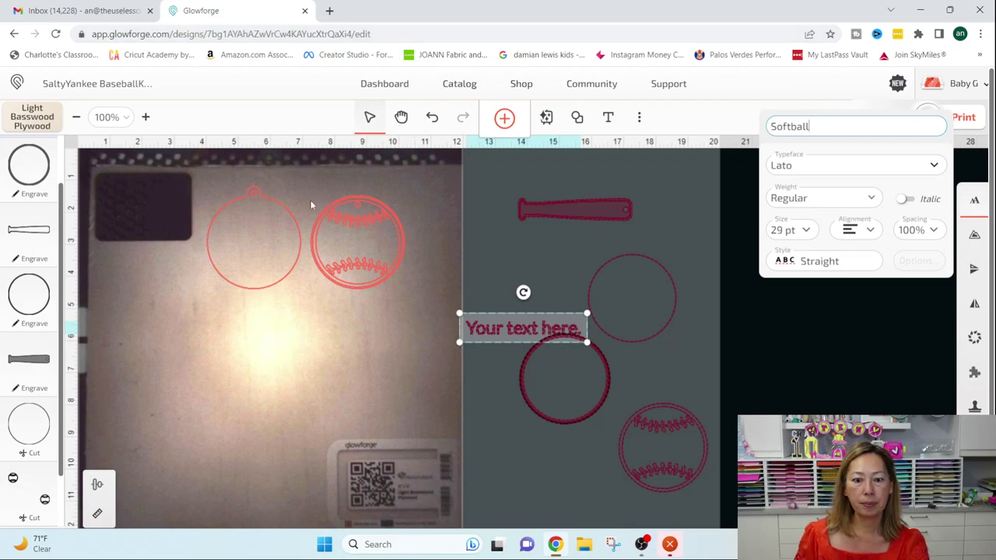
{"action": "left_click", "coordinate": [356, 354]}
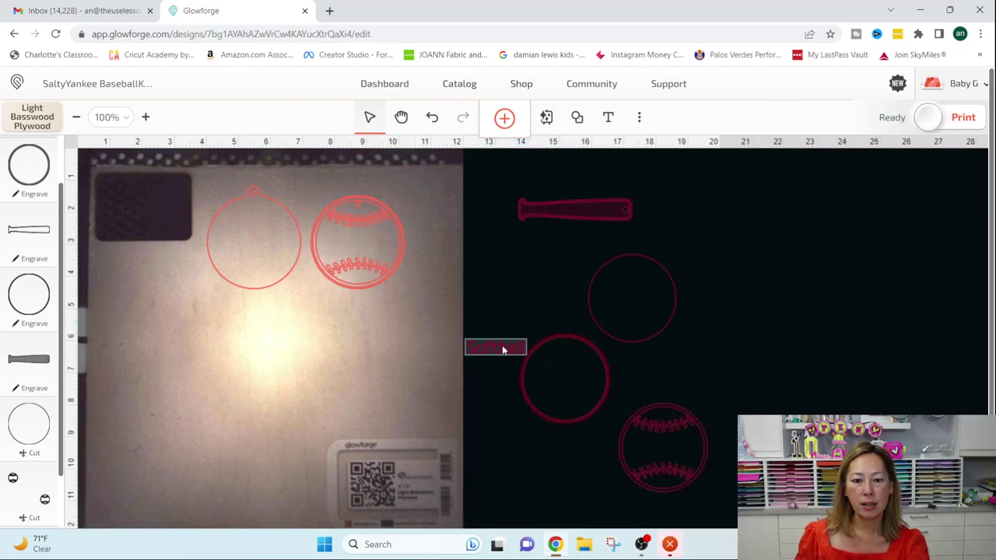
{"action": "left_click_drag", "start_coordinate": [502, 350], "coordinate": [357, 240]}
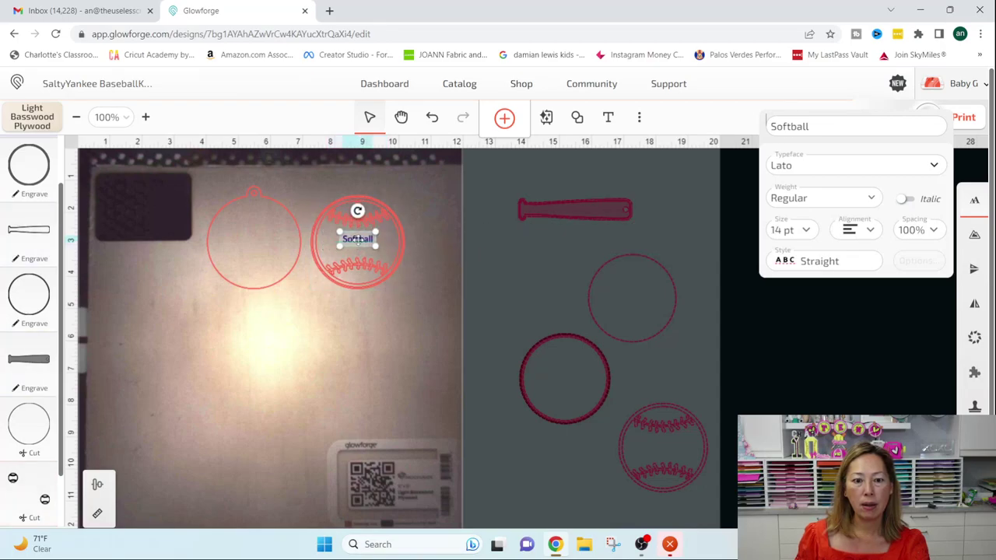
{"action": "left_click", "coordinate": [493, 239]}
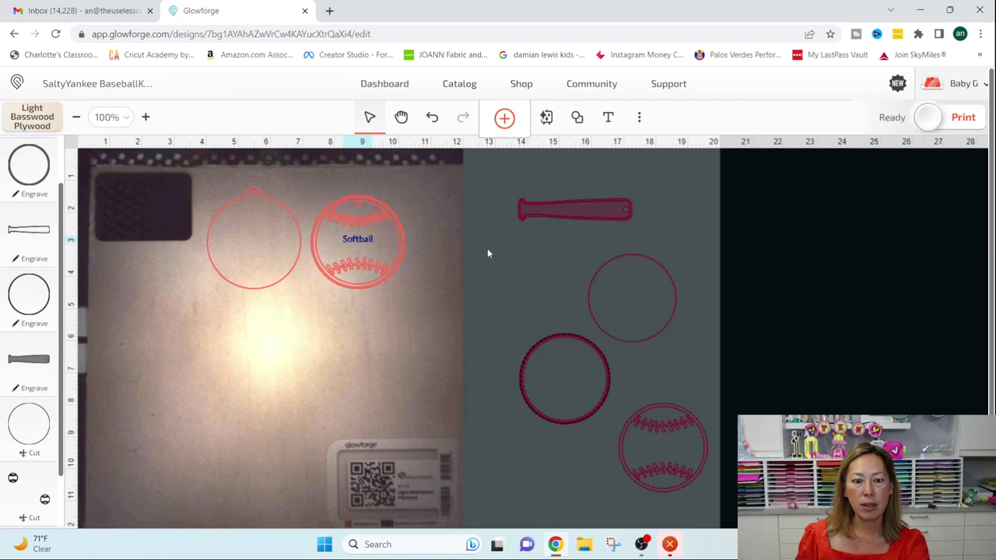
- Add the text 'Mama' and move it into the baseball circle below Softball
{"action": "left_click", "coordinate": [606, 116]}
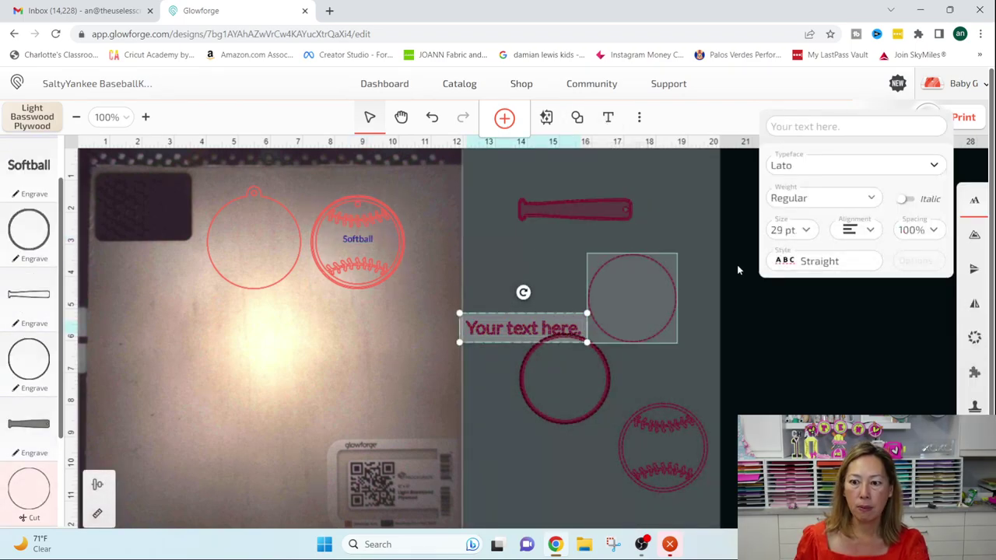
{"action": "left_click", "coordinate": [880, 127]}
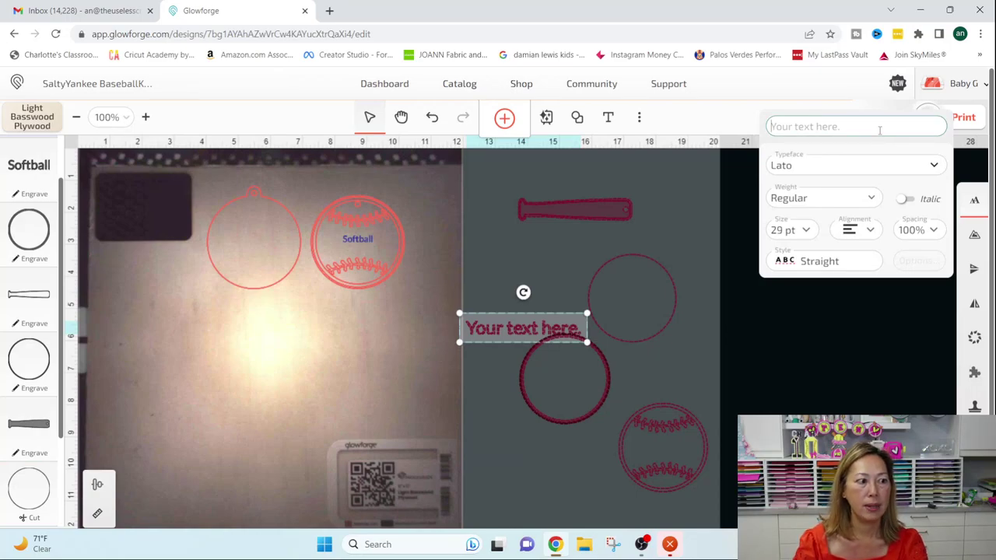
{"action": "type", "text": "Mama"}
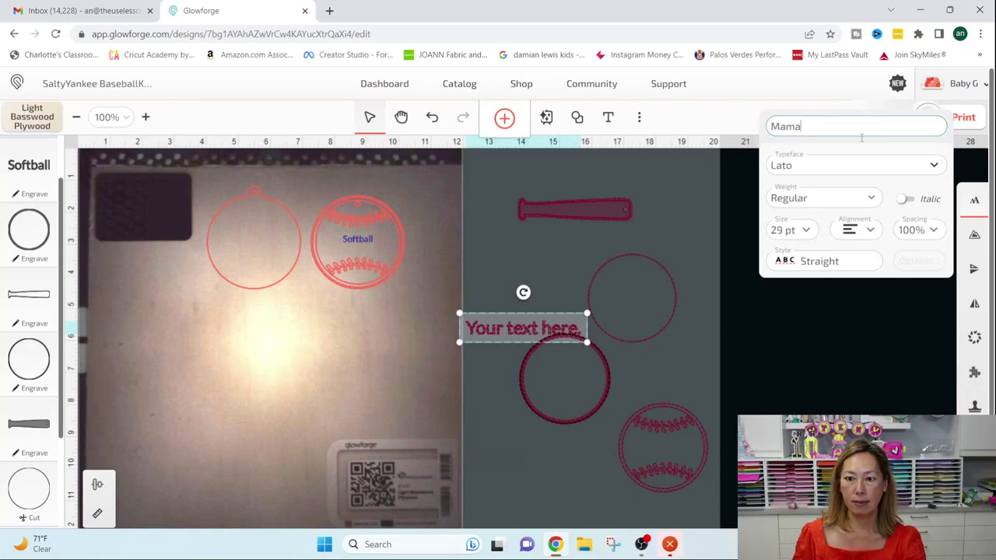
{"action": "left_click", "coordinate": [544, 322]}
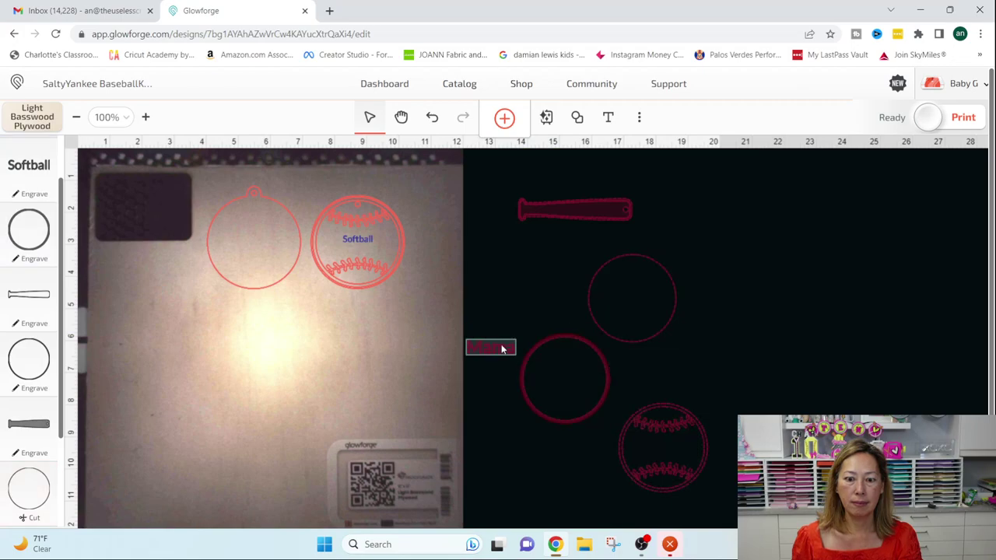
{"action": "left_click_drag", "start_coordinate": [504, 350], "coordinate": [362, 262]}
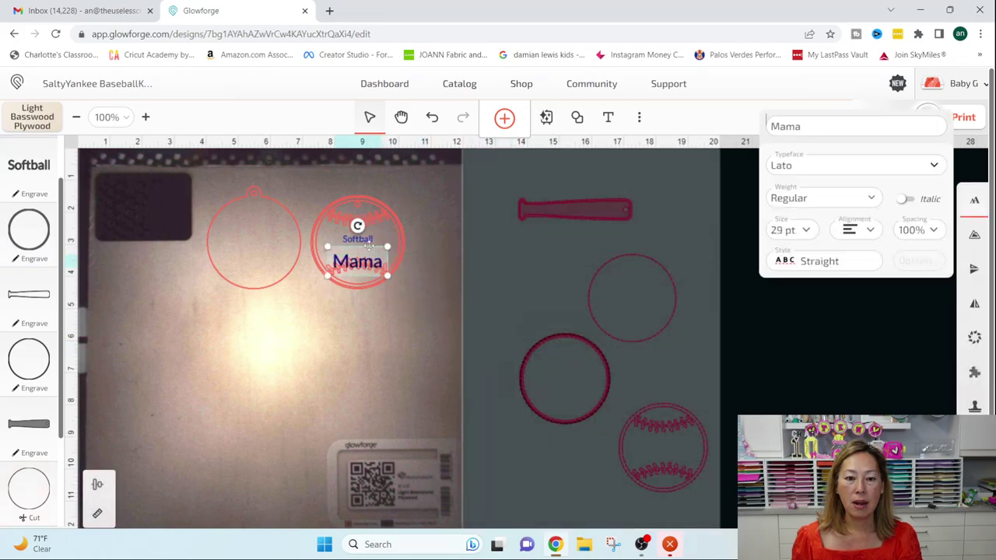
- Set the Mama text to 14 pt and reposition it inside the softball circle
{"action": "left_click", "coordinate": [371, 239]}
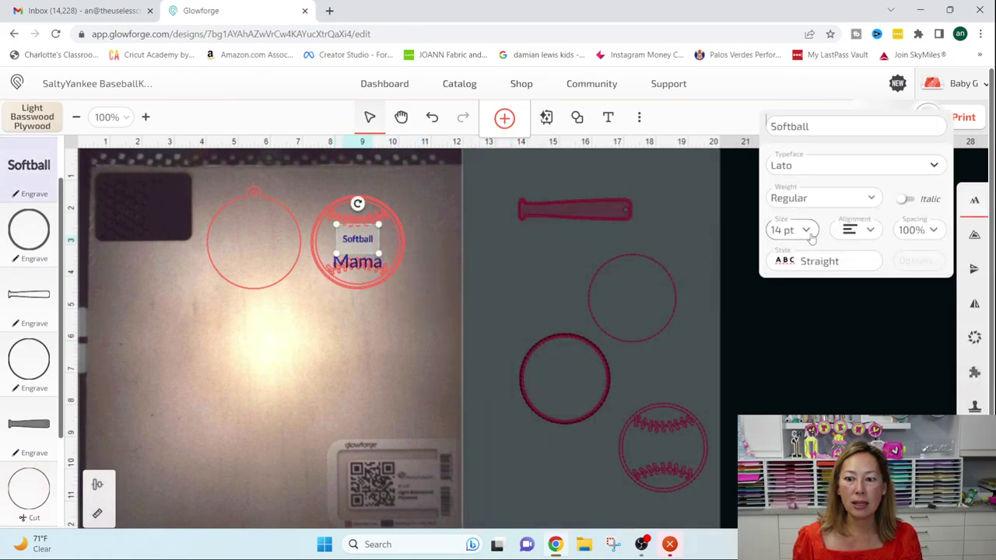
{"action": "left_click", "coordinate": [367, 266]}
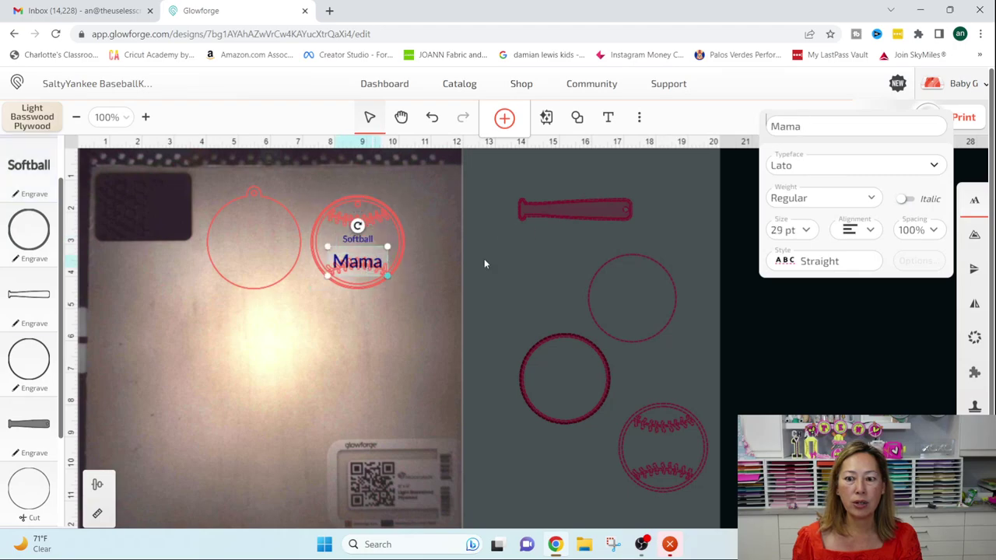
{"action": "left_click", "coordinate": [805, 231]}
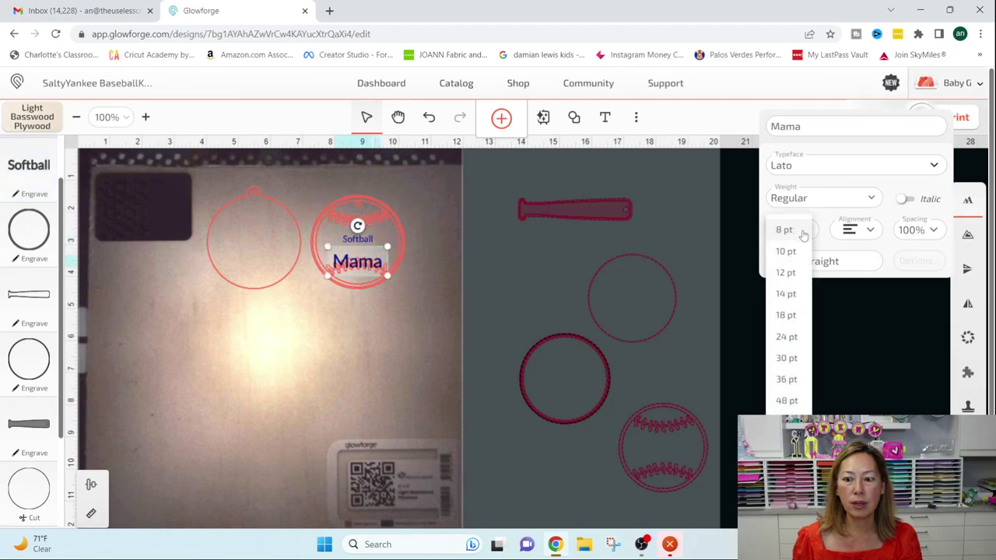
{"action": "left_click", "coordinate": [781, 290]}
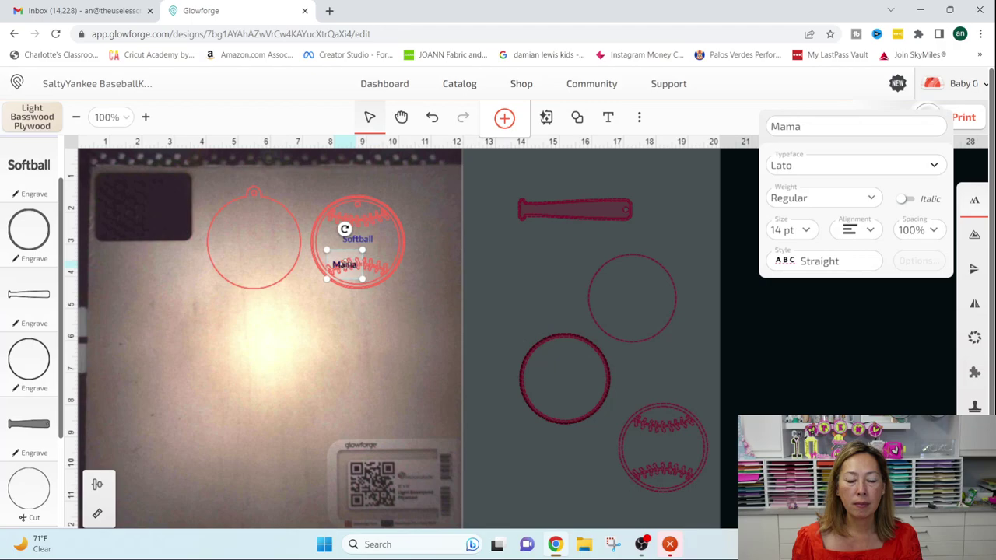
{"action": "left_click_drag", "start_coordinate": [341, 260], "coordinate": [365, 249]}
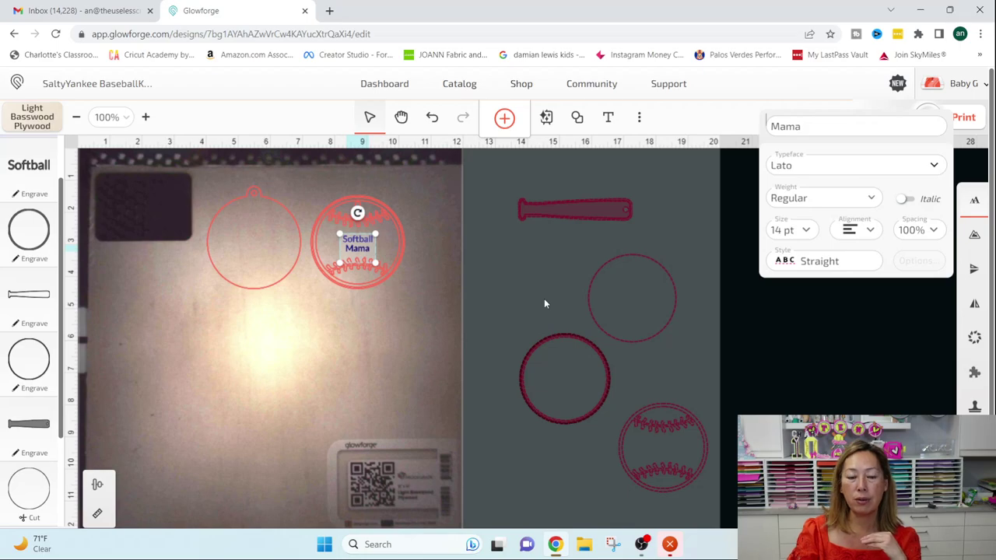
- Copy the Softball Mama text
{"action": "left_click", "coordinate": [381, 366]}
{"action": "left_click", "coordinate": [359, 244]}
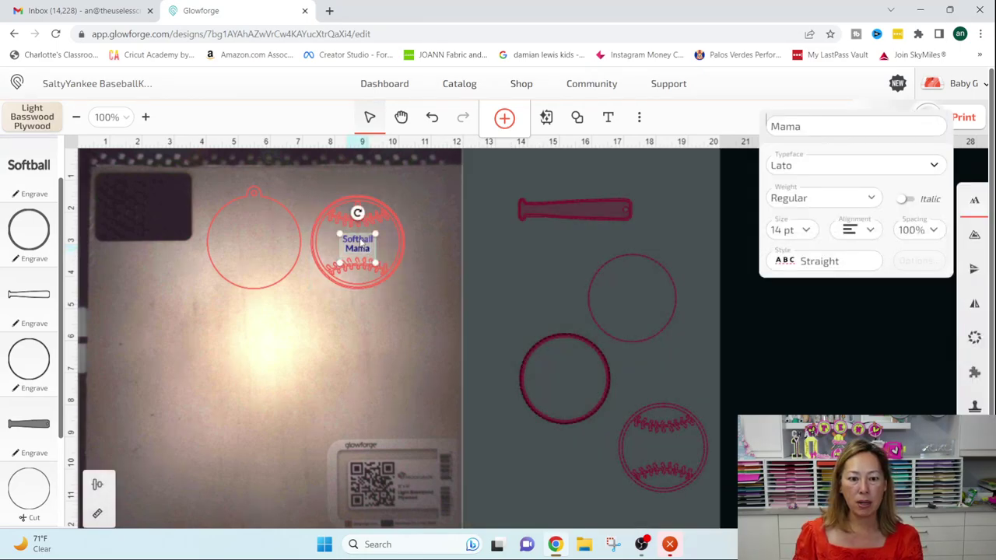
{"action": "double_click", "coordinate": [361, 257]}
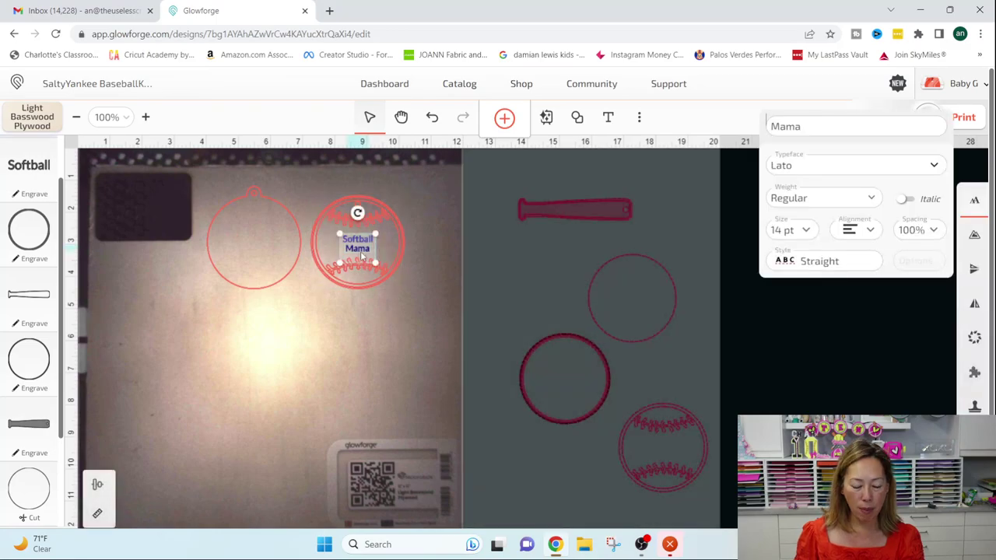
{"action": "left_click", "coordinate": [359, 242]}
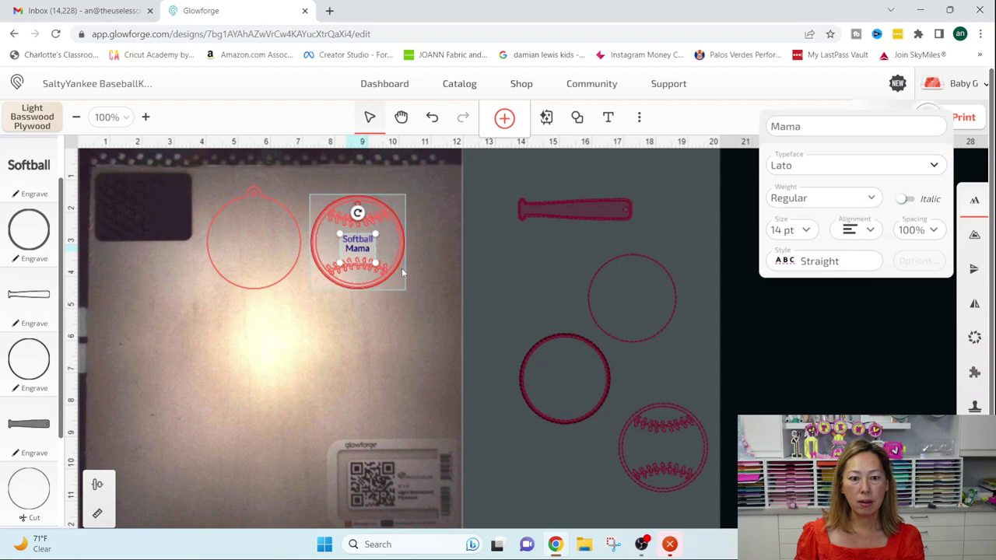
{"action": "right_click", "coordinate": [360, 241]}
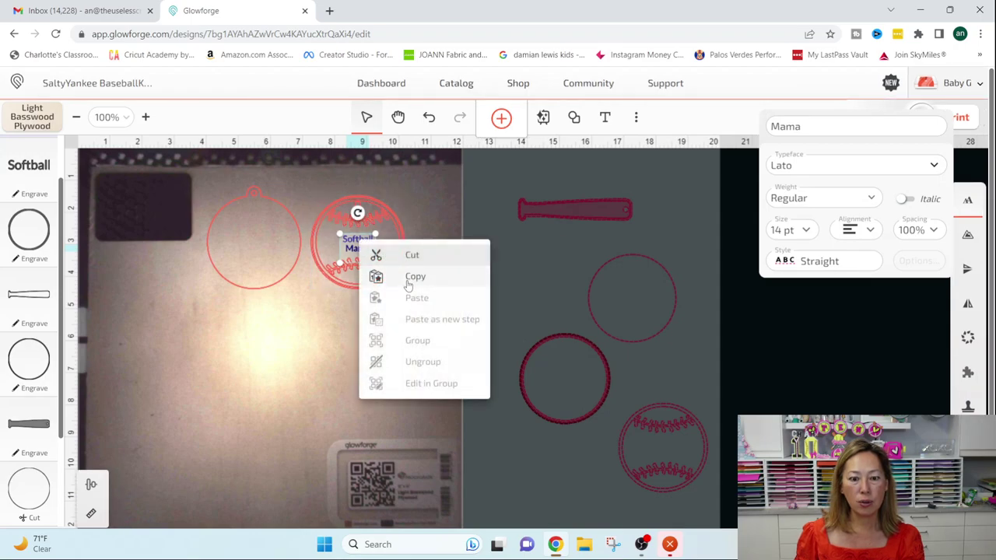
{"action": "left_click", "coordinate": [307, 340]}
- Move the baseball aside, slide the plain circle under the Softball Mama text, and restack the baseball on top
{"action": "left_click", "coordinate": [402, 232]}
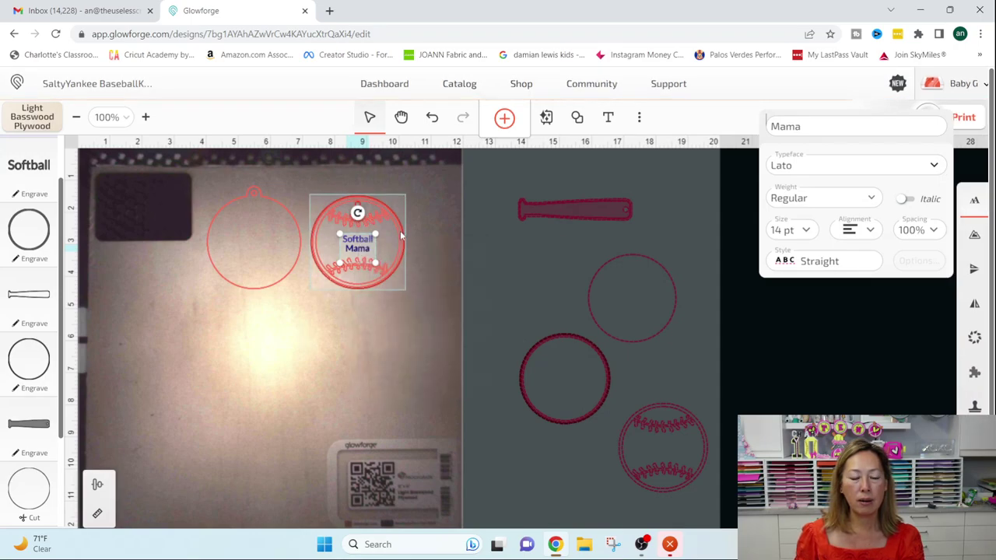
{"action": "left_click_drag", "start_coordinate": [402, 235], "coordinate": [398, 403]}
{"action": "left_click", "coordinate": [354, 243]}
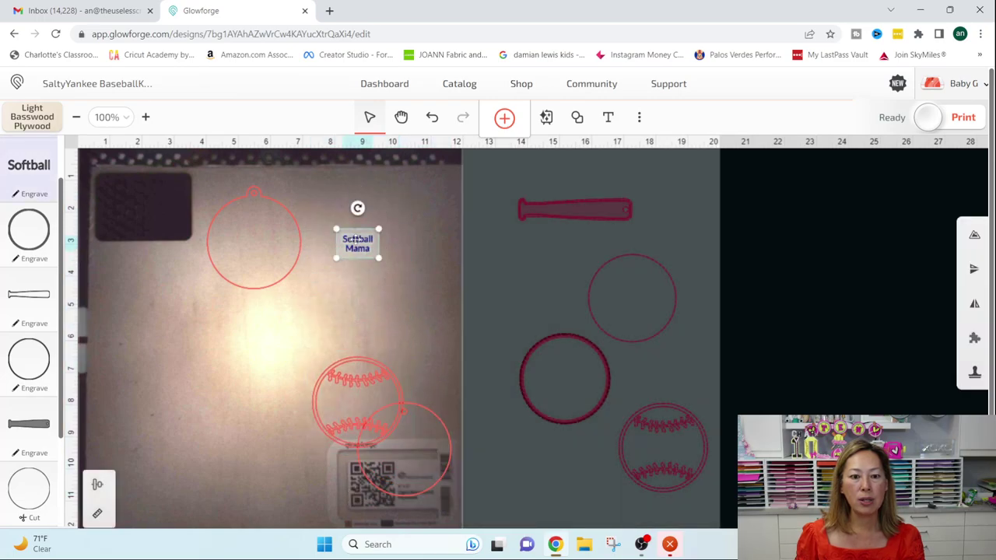
{"action": "right_click", "coordinate": [354, 238]}
{"action": "left_click", "coordinate": [409, 340]}
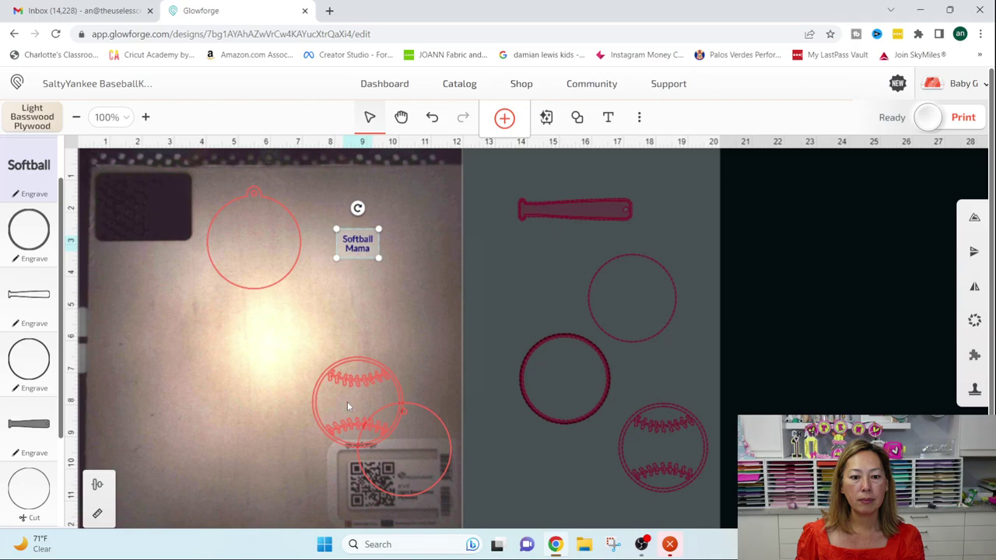
{"action": "left_click_drag", "start_coordinate": [422, 437], "coordinate": [376, 241]}
{"action": "left_click_drag", "start_coordinate": [390, 384], "coordinate": [382, 218]}
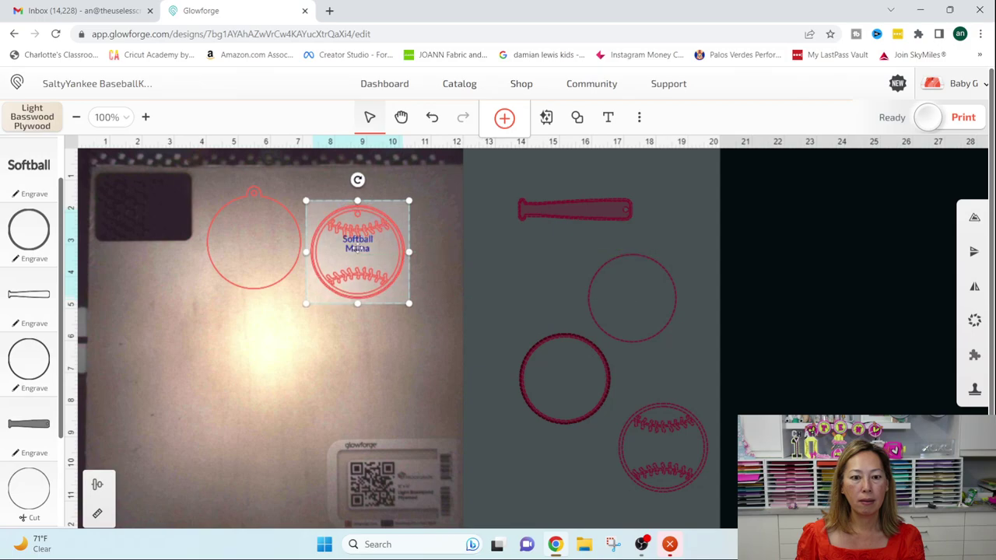
{"action": "left_click", "coordinate": [355, 253]}
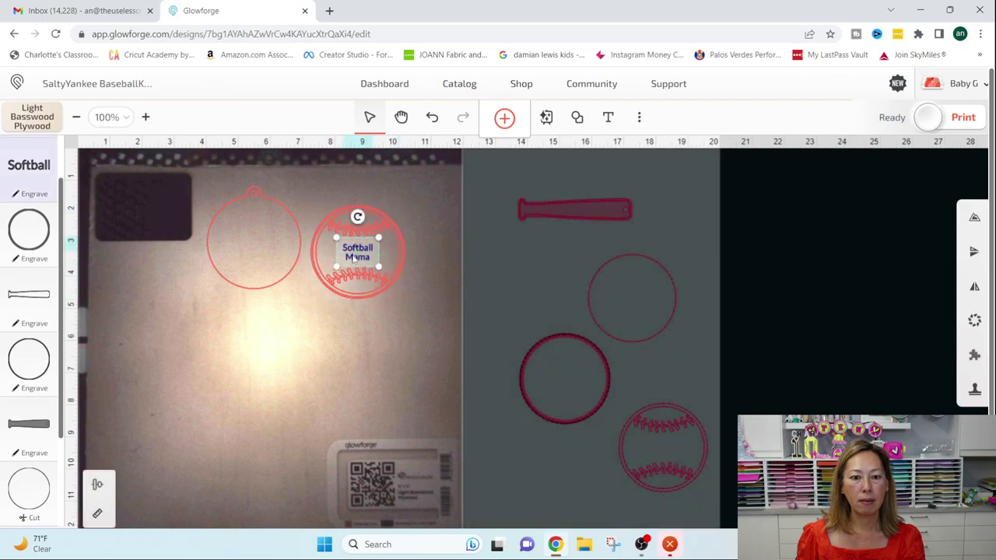
{"action": "left_click", "coordinate": [402, 357]}
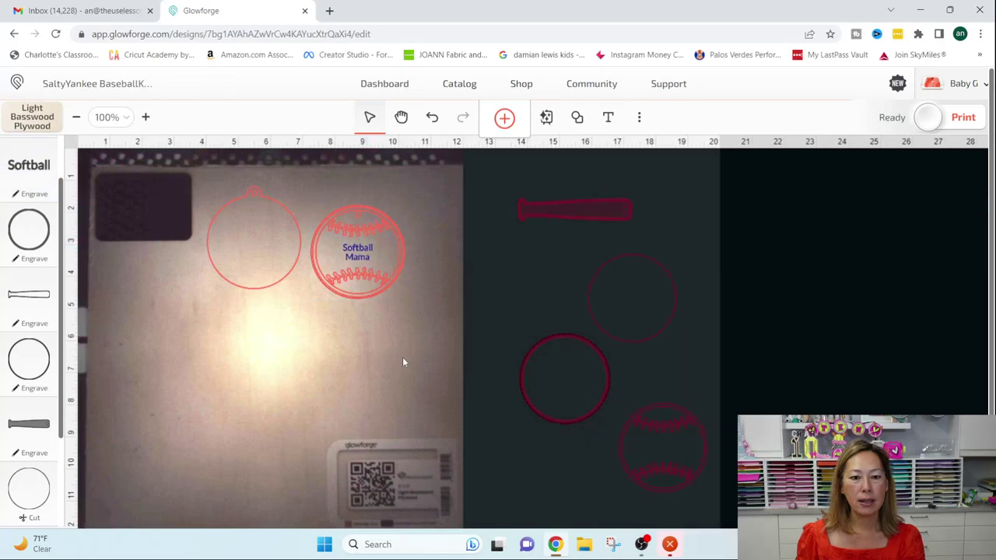
{"action": "left_click", "coordinate": [31, 170]}
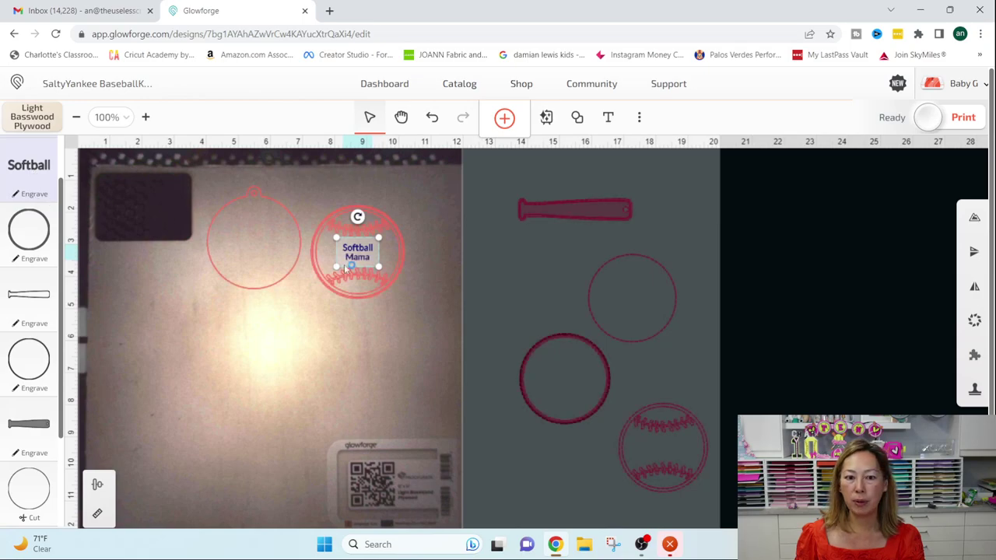
{"action": "left_click", "coordinate": [382, 227]}
- Move the seamed baseball off the bed and group the plain circle with the Softball Mama text
{"action": "left_click_drag", "start_coordinate": [387, 228], "coordinate": [628, 234]}
{"action": "left_click", "coordinate": [408, 320]}
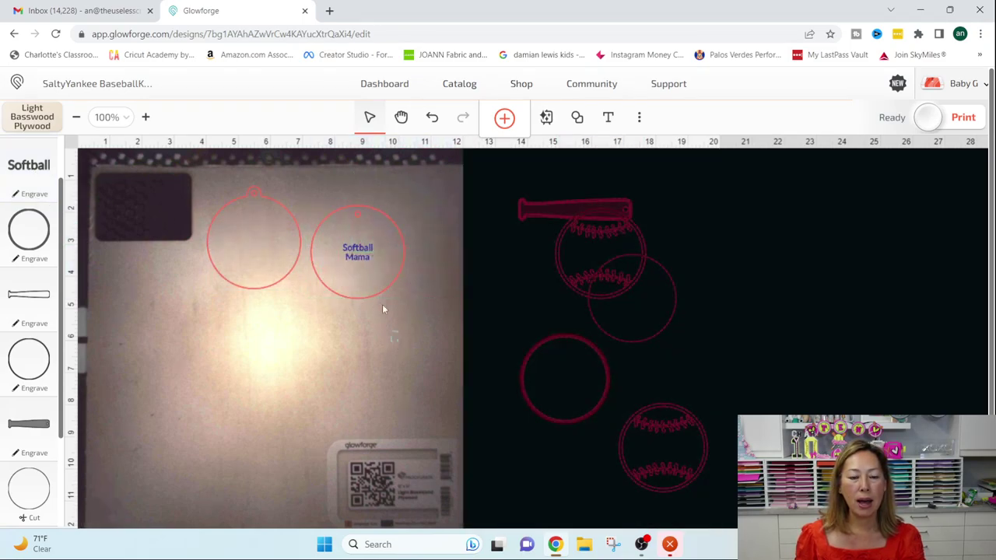
{"action": "left_click_drag", "start_coordinate": [335, 198], "coordinate": [396, 283]}
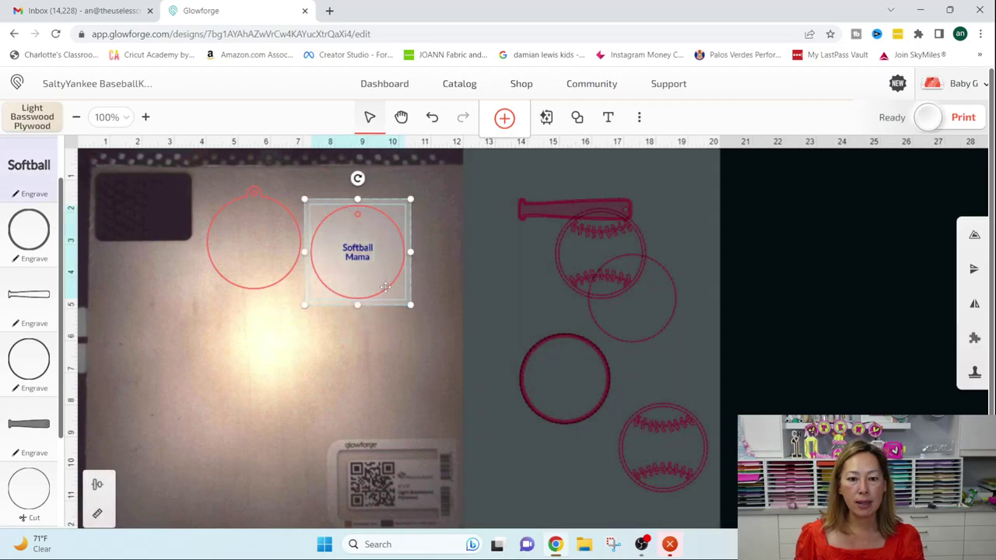
{"action": "right_click", "coordinate": [381, 269]}
{"action": "left_click", "coordinate": [424, 364]}
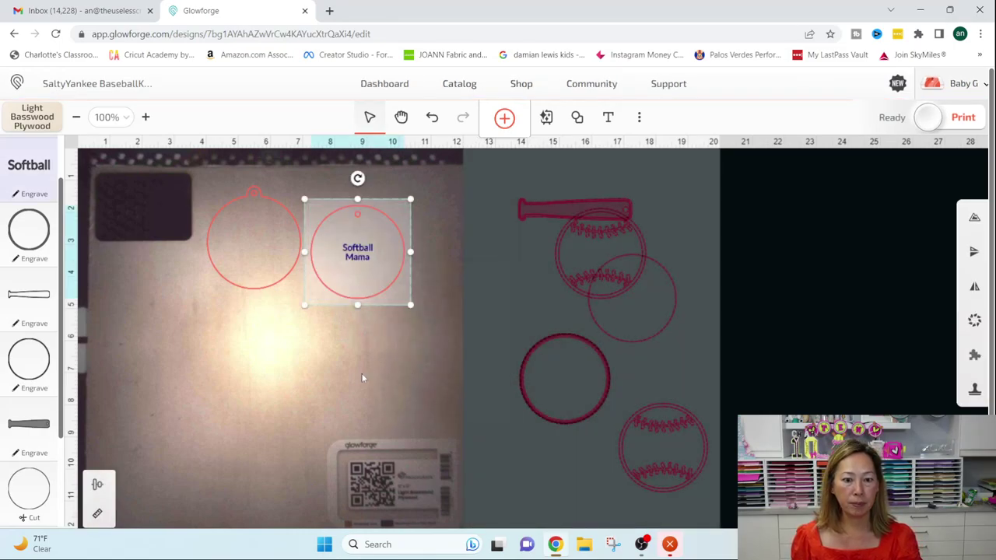
{"action": "left_click", "coordinate": [346, 379]}
{"action": "left_click_drag", "start_coordinate": [351, 255], "coordinate": [365, 237]}
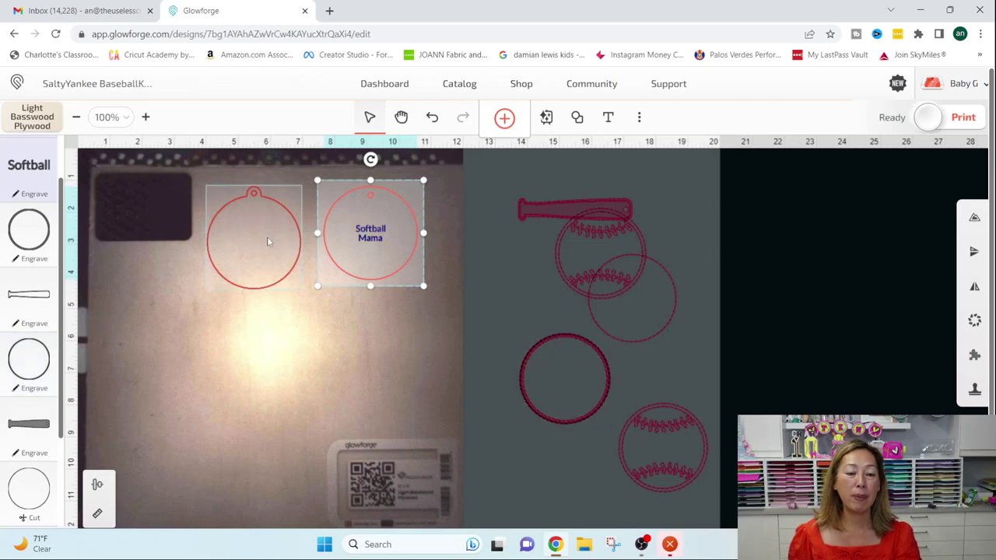
- Rotate the tabbed circle's tab upper-right and align it with the Softball Mama circle at the bed's top
{"action": "left_click", "coordinate": [268, 196]}
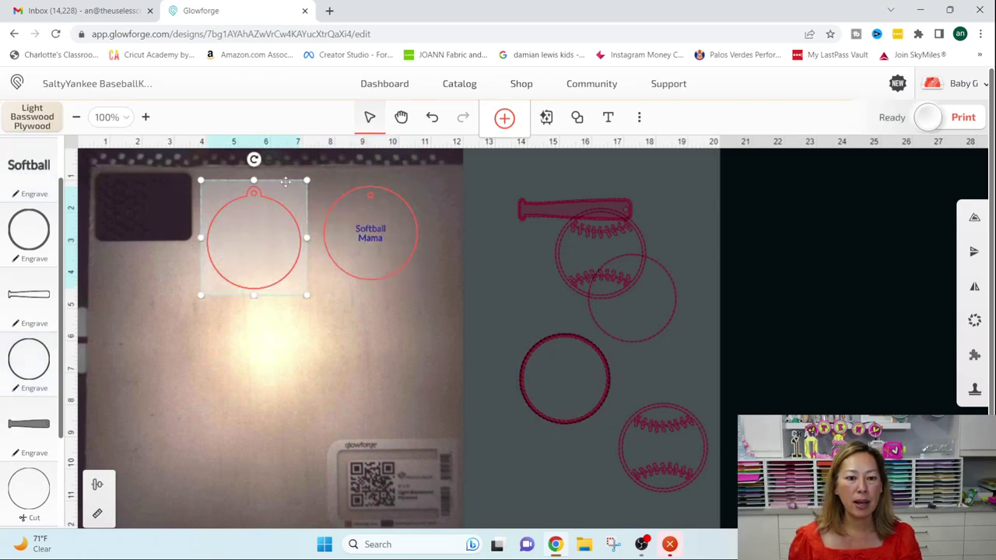
{"action": "left_click_drag", "start_coordinate": [254, 158], "coordinate": [297, 177]}
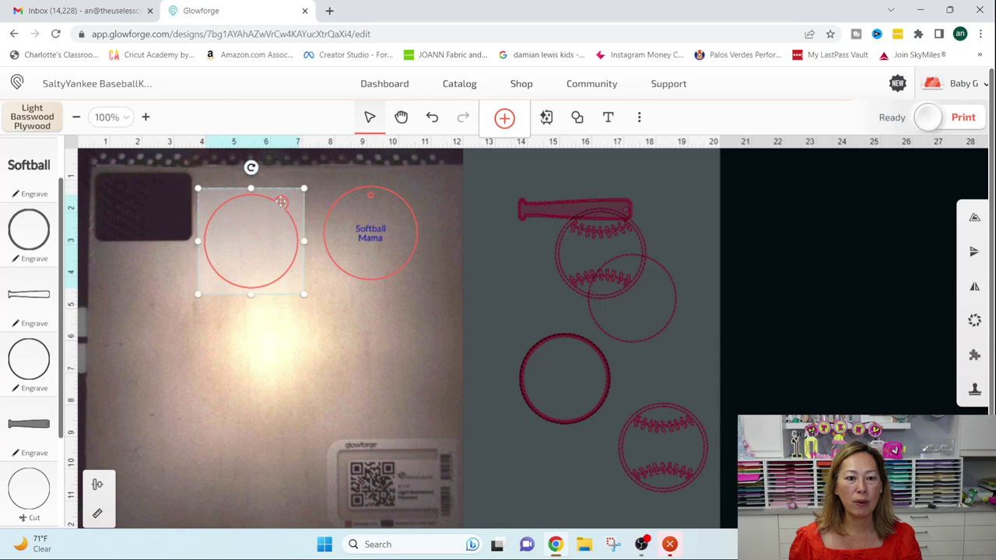
{"action": "left_click_drag", "start_coordinate": [252, 240], "coordinate": [238, 223]}
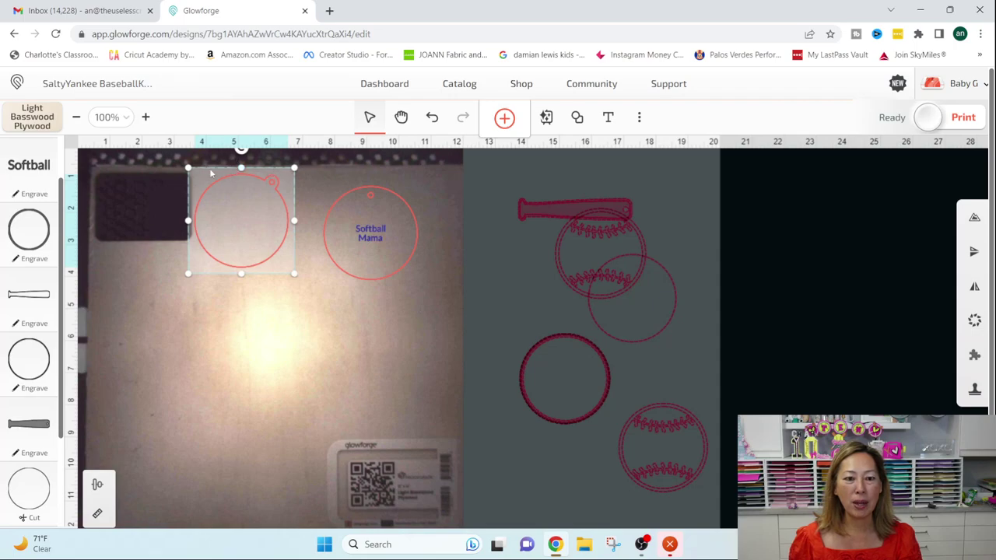
{"action": "left_click_drag", "start_coordinate": [369, 196], "coordinate": [340, 186]}
{"action": "left_click", "coordinate": [388, 318]}
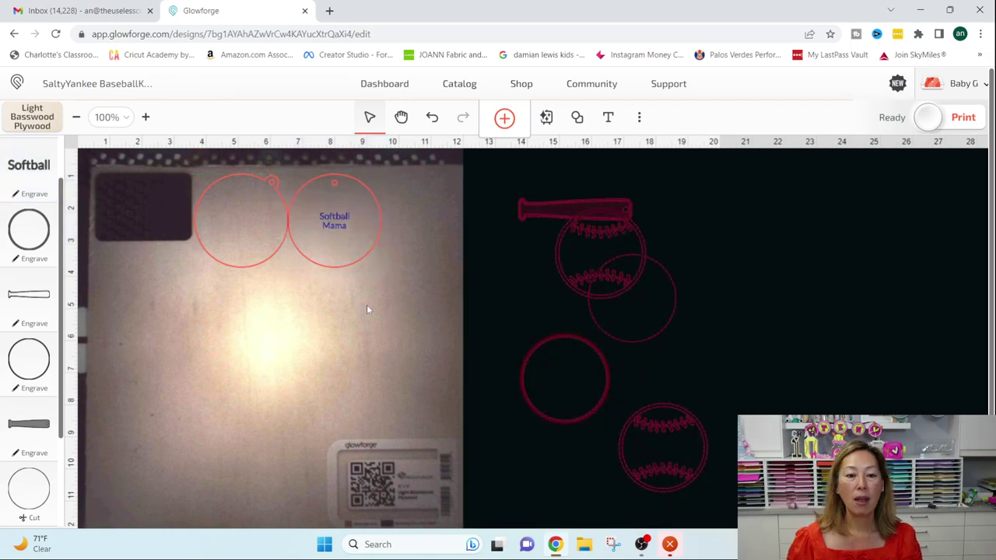
{"action": "left_click", "coordinate": [368, 225]}
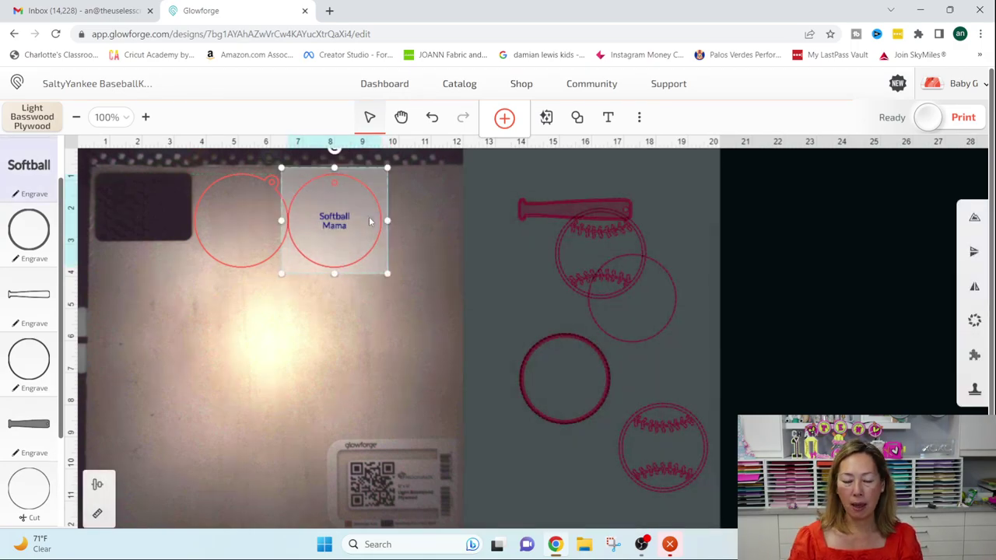
{"action": "left_click_drag", "start_coordinate": [370, 222], "coordinate": [371, 221]}
{"action": "left_click", "coordinate": [368, 351]}
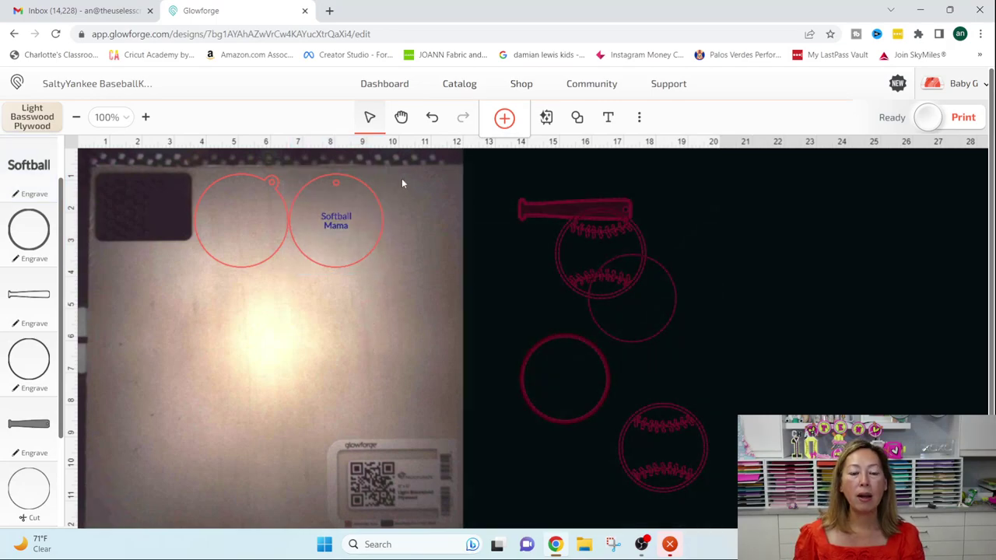
- Place the bat on the bed below the circles and line up the two off-bed baseballs
{"action": "left_click", "coordinate": [557, 221]}
{"action": "left_click_drag", "start_coordinate": [557, 223], "coordinate": [302, 301]}
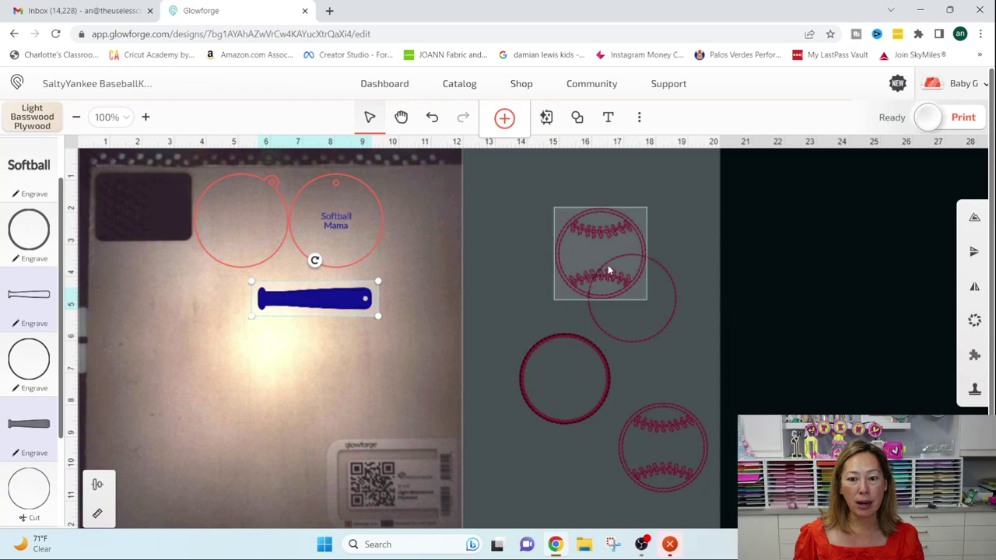
{"action": "left_click", "coordinate": [606, 232]}
{"action": "left_click_drag", "start_coordinate": [607, 232], "coordinate": [549, 203]}
{"action": "left_click_drag", "start_coordinate": [667, 424], "coordinate": [647, 198]}
- Rearrange the off-bed empty and bold circles into tidy rows beneath the baseballs
{"action": "left_click", "coordinate": [652, 333]}
{"action": "left_click_drag", "start_coordinate": [652, 333], "coordinate": [674, 452]}
{"action": "left_click", "coordinate": [548, 460]}
{"action": "left_click_drag", "start_coordinate": [521, 362], "coordinate": [476, 451]}
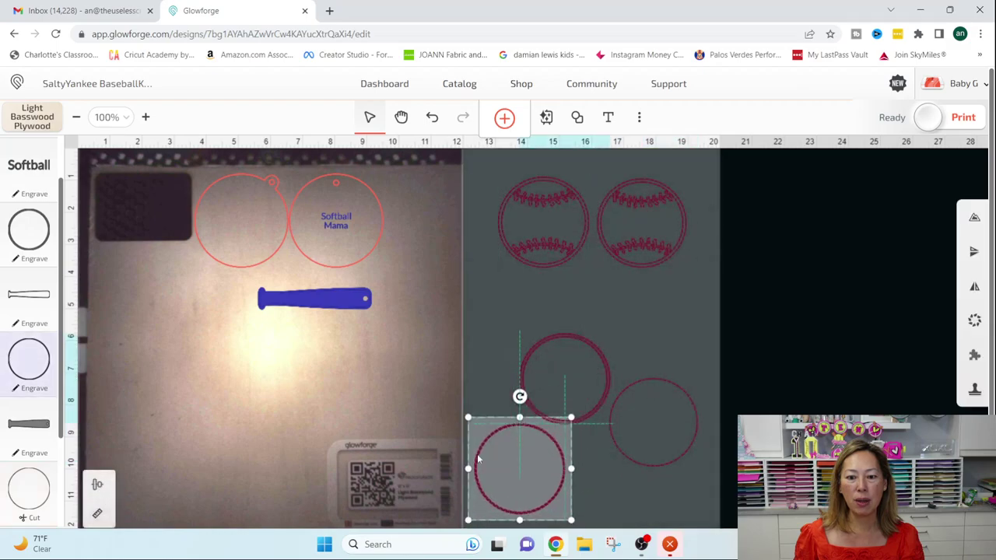
{"action": "left_click_drag", "start_coordinate": [560, 350], "coordinate": [599, 298]}
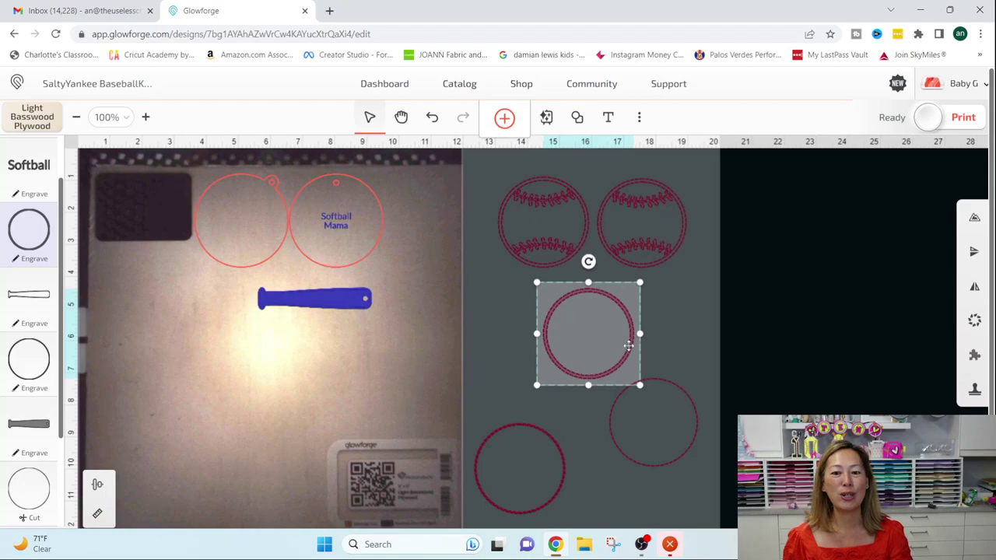
{"action": "left_click_drag", "start_coordinate": [629, 346], "coordinate": [701, 331]}
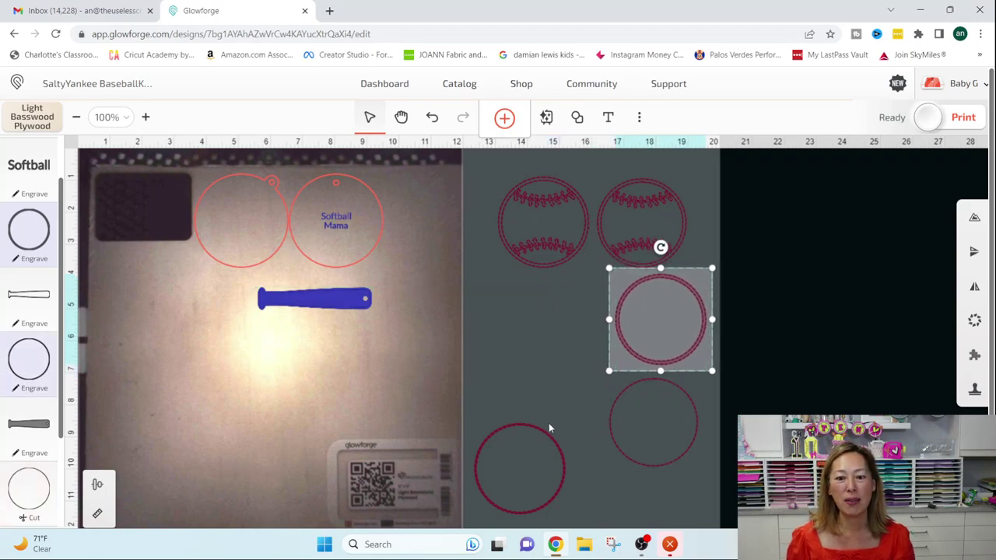
{"action": "left_click_drag", "start_coordinate": [544, 429], "coordinate": [567, 332]}
{"action": "left_click", "coordinate": [300, 296]}
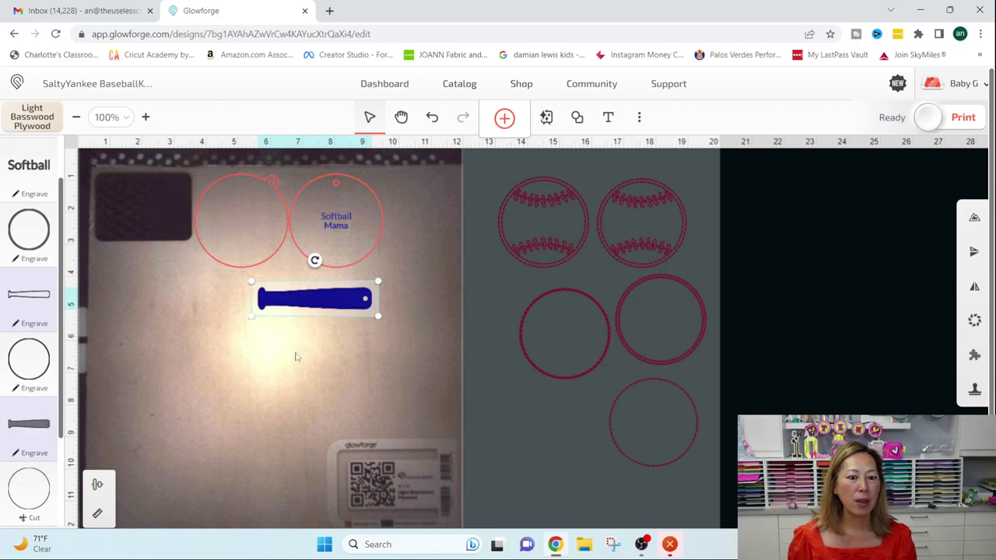
- Ungroup the bat and pull the filled bat piece below its outline
{"action": "right_click", "coordinate": [343, 294]}
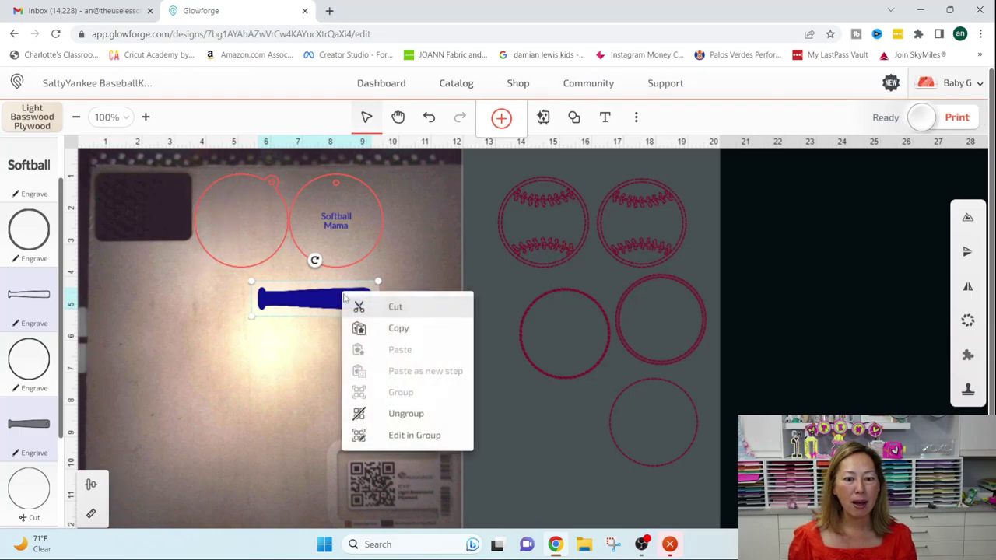
{"action": "left_click", "coordinate": [396, 413]}
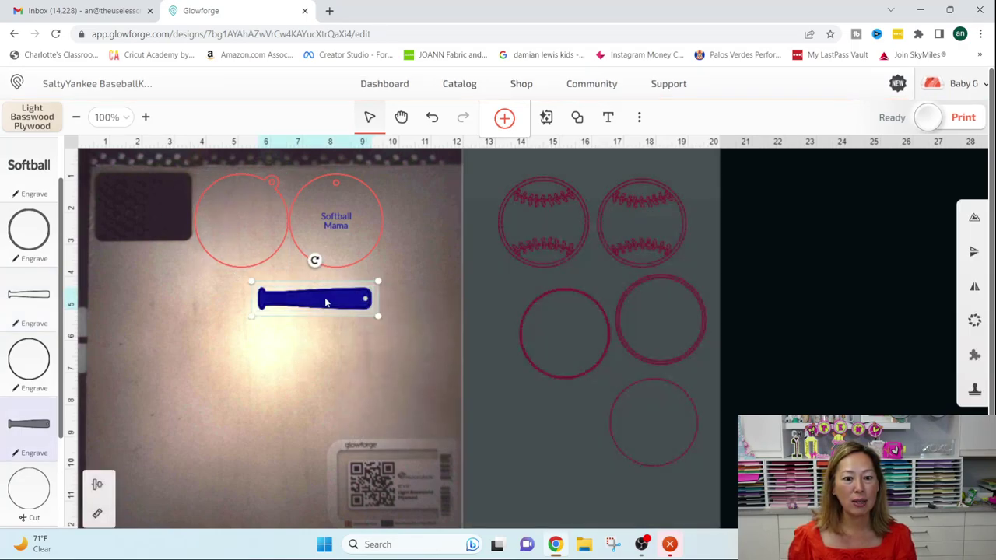
{"action": "left_click_drag", "start_coordinate": [324, 310], "coordinate": [315, 359]}
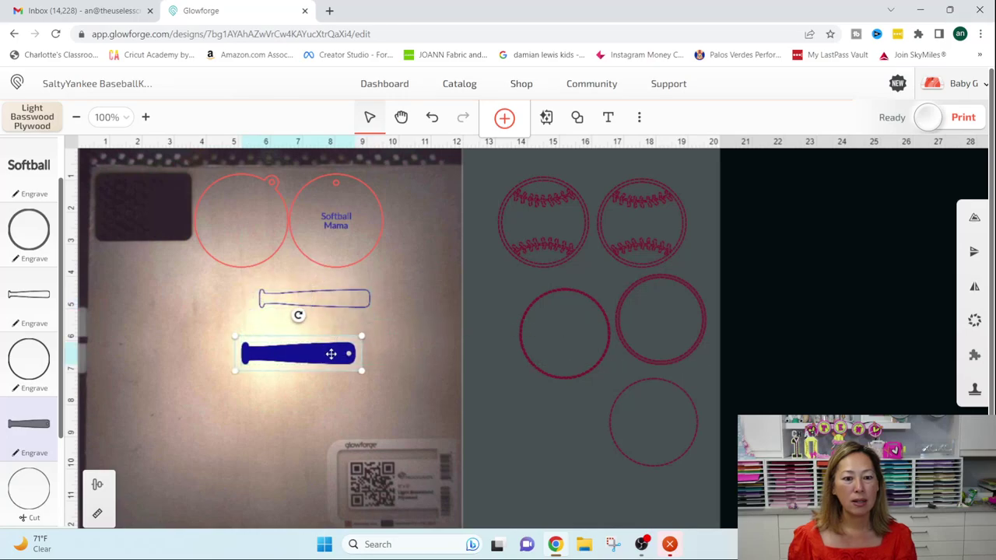
{"action": "left_click_drag", "start_coordinate": [339, 304], "coordinate": [323, 359]}
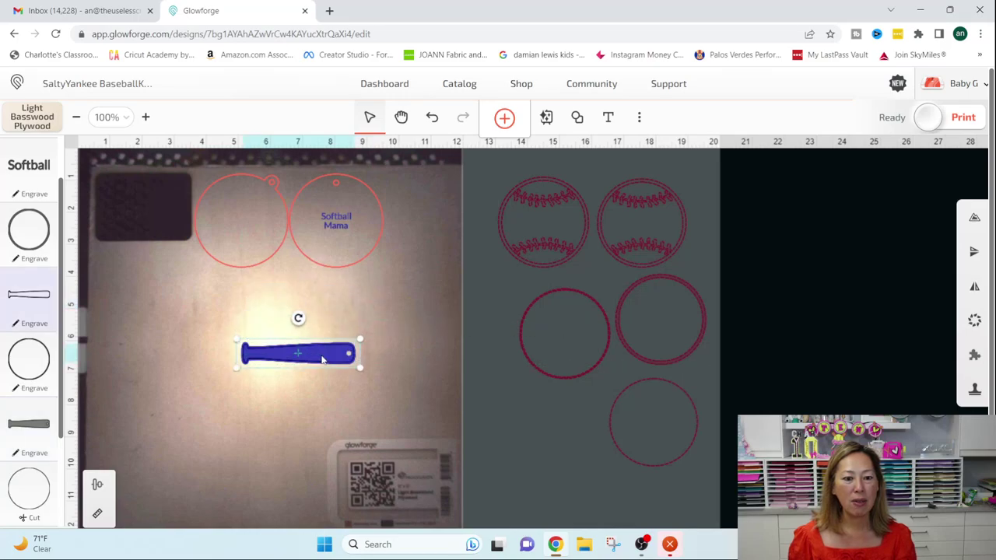
{"action": "key", "text": "ctrl+z"}
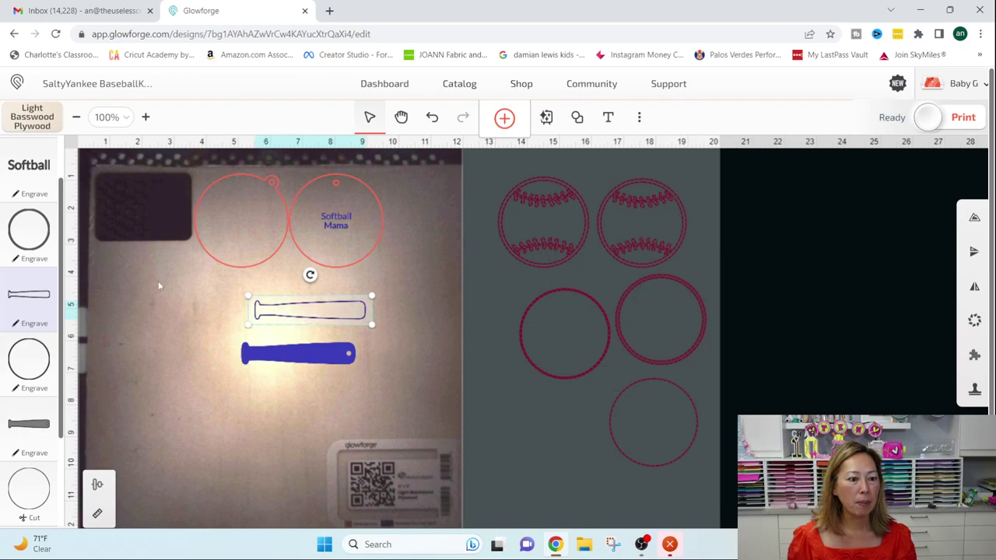
- Change the filled blue bat's operation from Engrave to Cut
{"action": "left_click", "coordinate": [299, 352]}
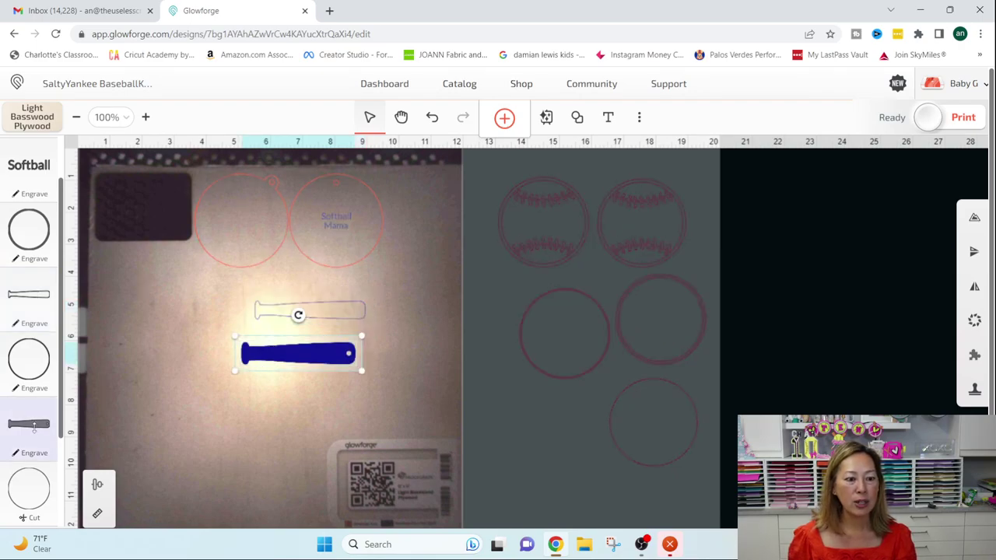
{"action": "left_click", "coordinate": [37, 443]}
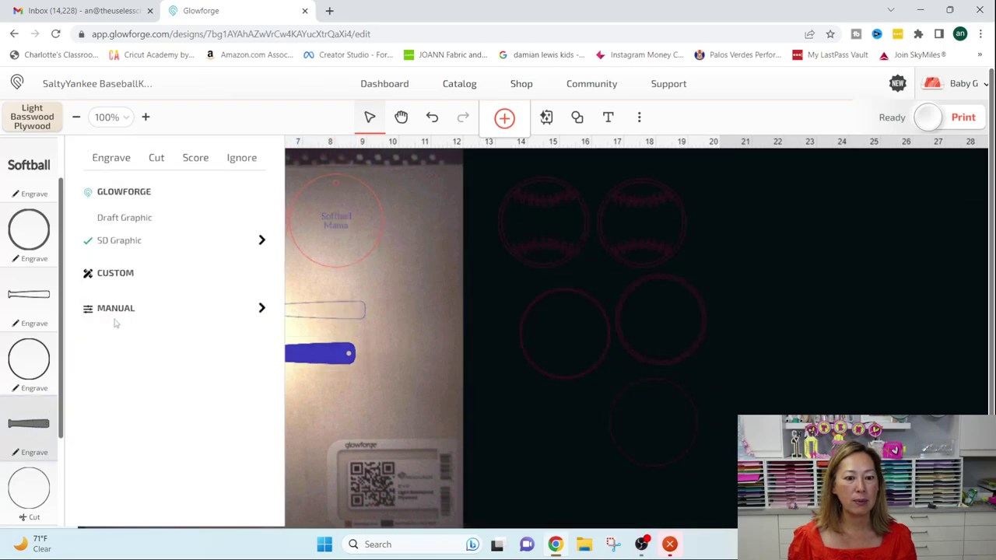
{"action": "left_click", "coordinate": [155, 159]}
{"action": "left_click", "coordinate": [419, 359]}
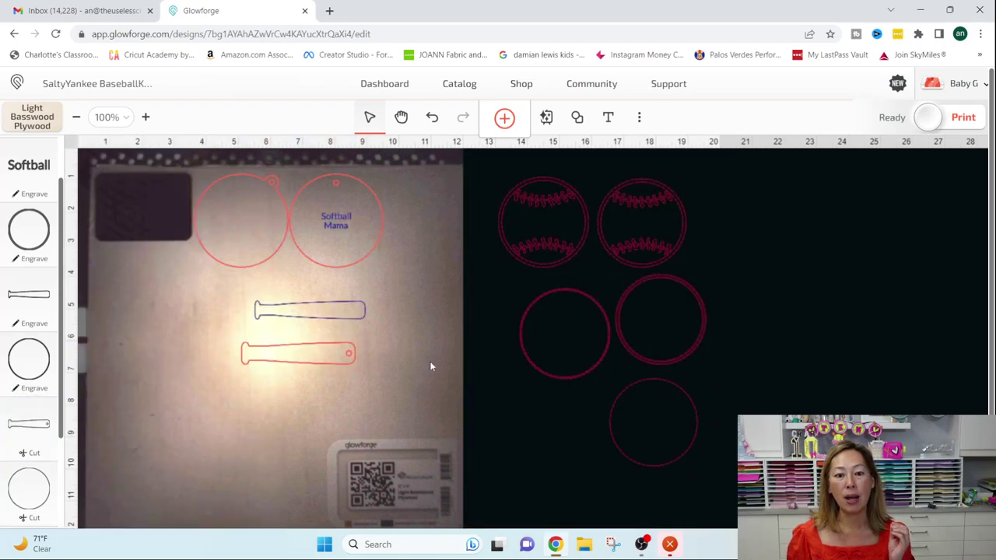
- Lay the cut bat over the engraved bat outline and group the two shapes
{"action": "left_click_drag", "start_coordinate": [346, 356], "coordinate": [311, 269]}
{"action": "left_click", "coordinate": [374, 355]}
{"action": "right_click", "coordinate": [356, 314]}
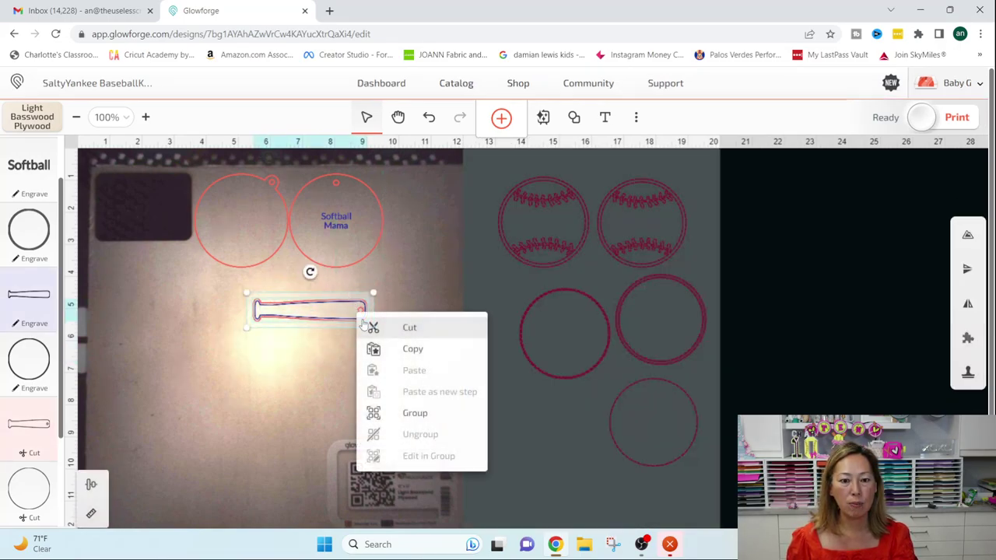
{"action": "left_click", "coordinate": [415, 411]}
{"action": "left_click", "coordinate": [340, 347]}
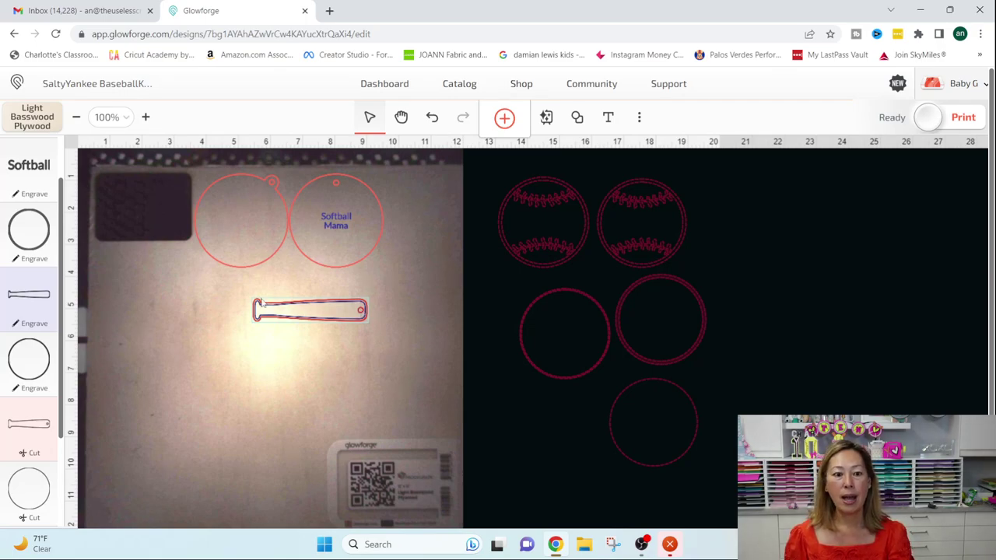
- Add the text 'Charlotte' at 12 pt and move it onto the bat
{"action": "left_click", "coordinate": [319, 337]}
{"action": "left_click", "coordinate": [353, 313]}
{"action": "left_click", "coordinate": [607, 117]}
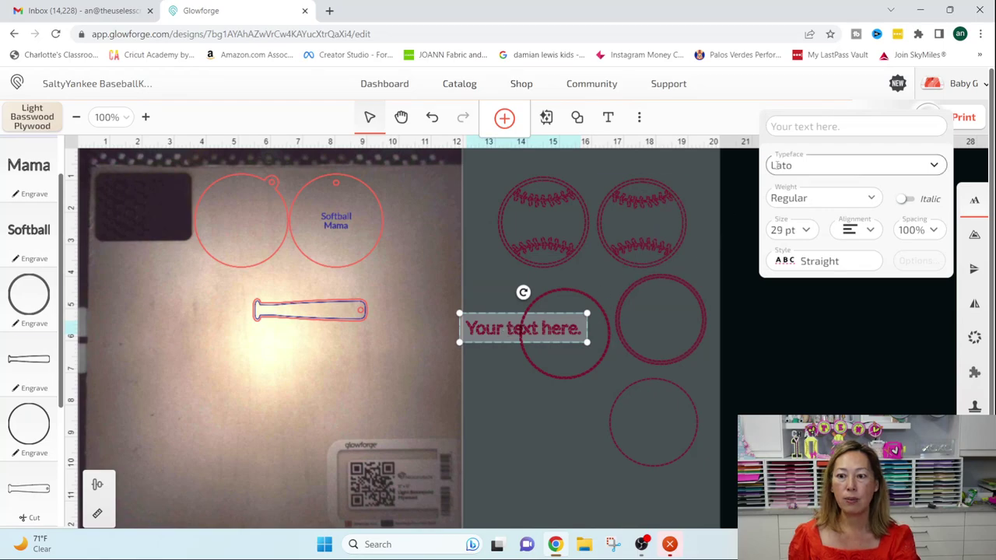
{"action": "type", "text": "Charlotte"}
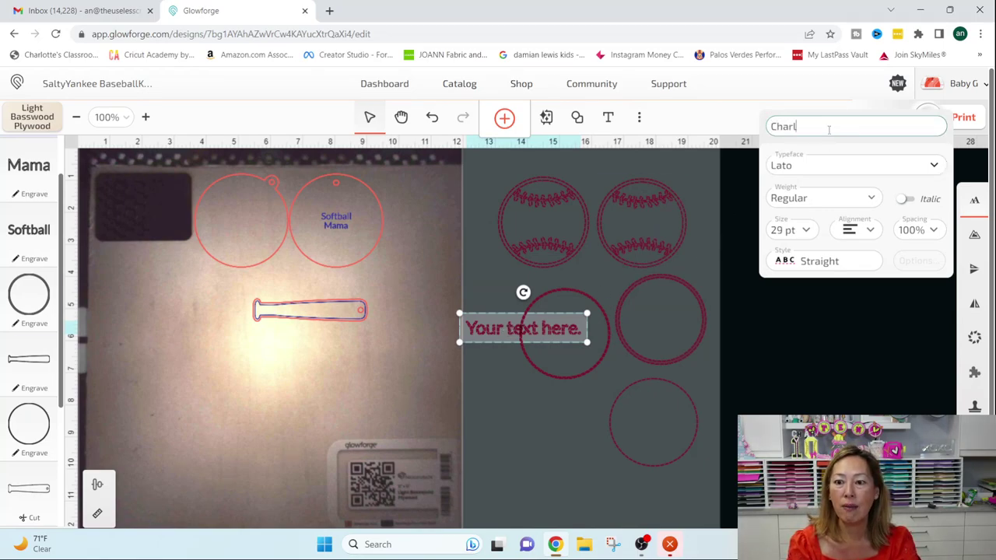
{"action": "left_click", "coordinate": [804, 230]}
{"action": "left_click", "coordinate": [802, 231]}
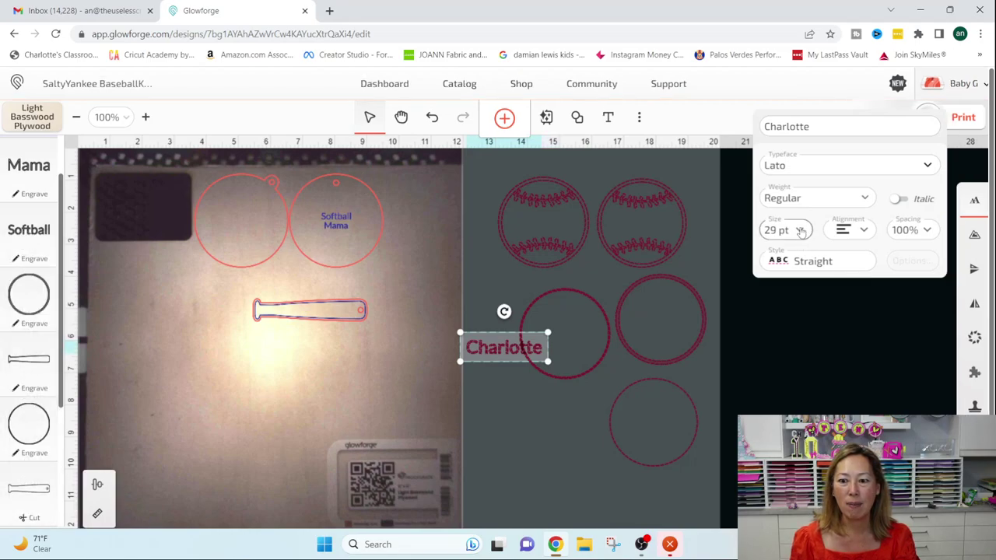
{"action": "left_click", "coordinate": [801, 231]}
{"action": "left_click", "coordinate": [779, 272]}
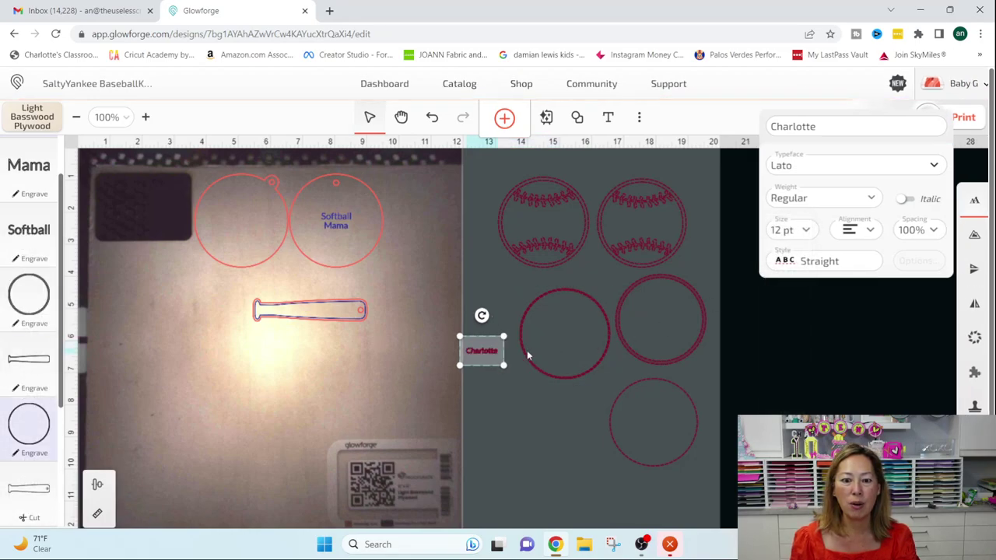
{"action": "left_click_drag", "start_coordinate": [488, 352], "coordinate": [340, 310]}
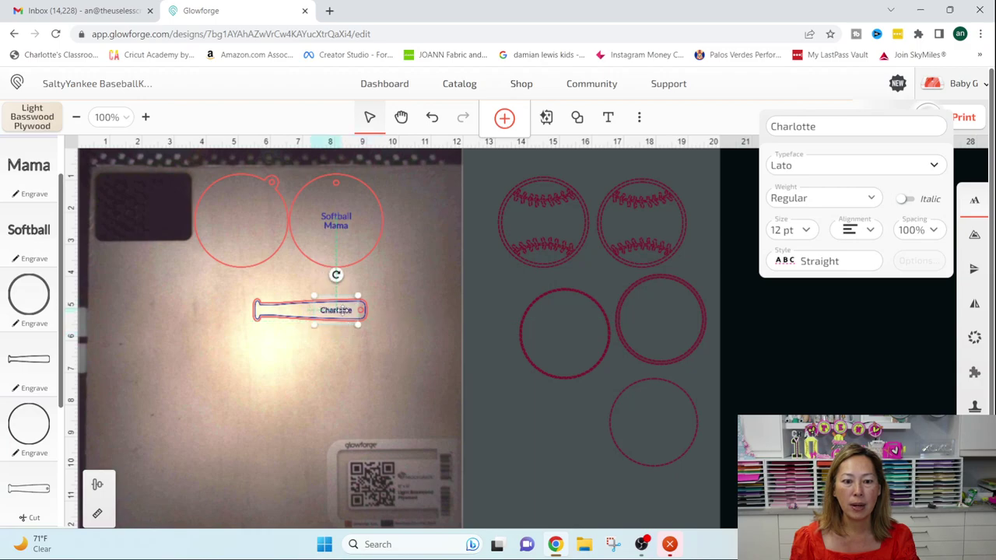
- Enlarge Charlotte to 18 pt and centre it on the bat
{"action": "left_click", "coordinate": [811, 227]}
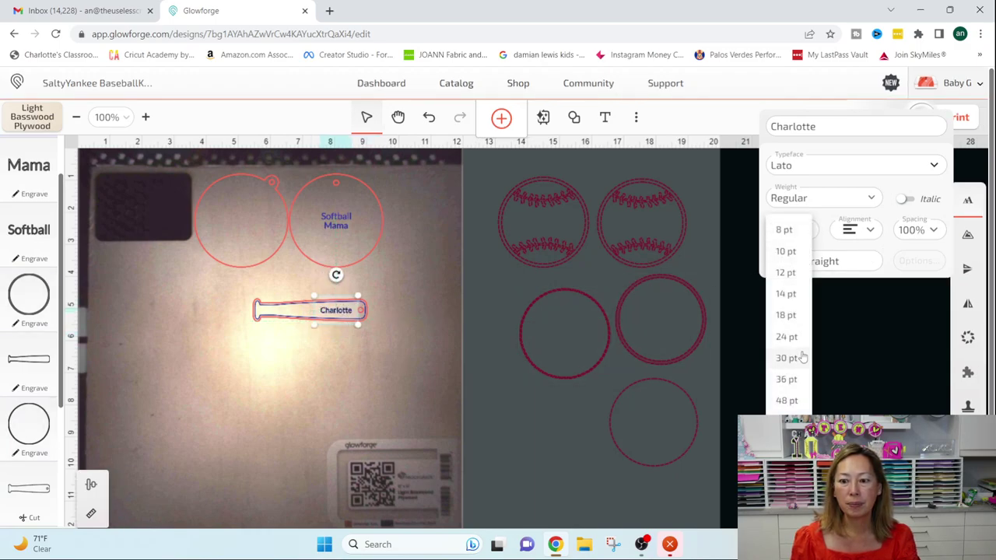
{"action": "left_click", "coordinate": [800, 294]}
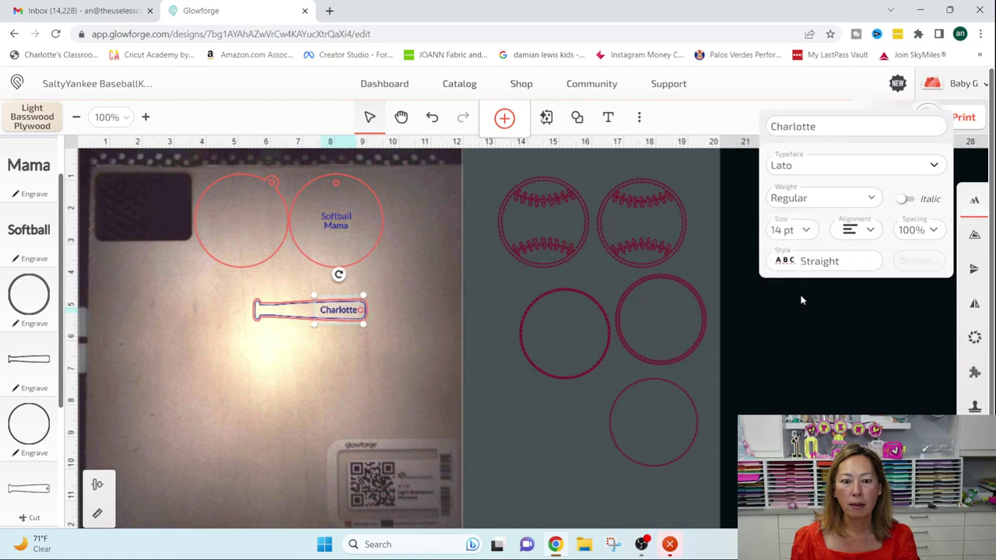
{"action": "left_click", "coordinate": [804, 230]}
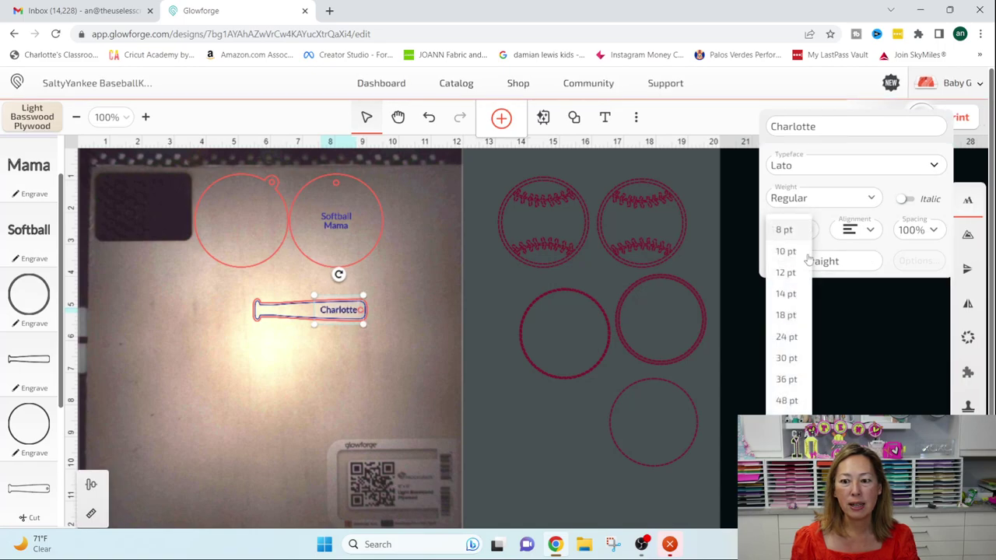
{"action": "left_click", "coordinate": [788, 314]}
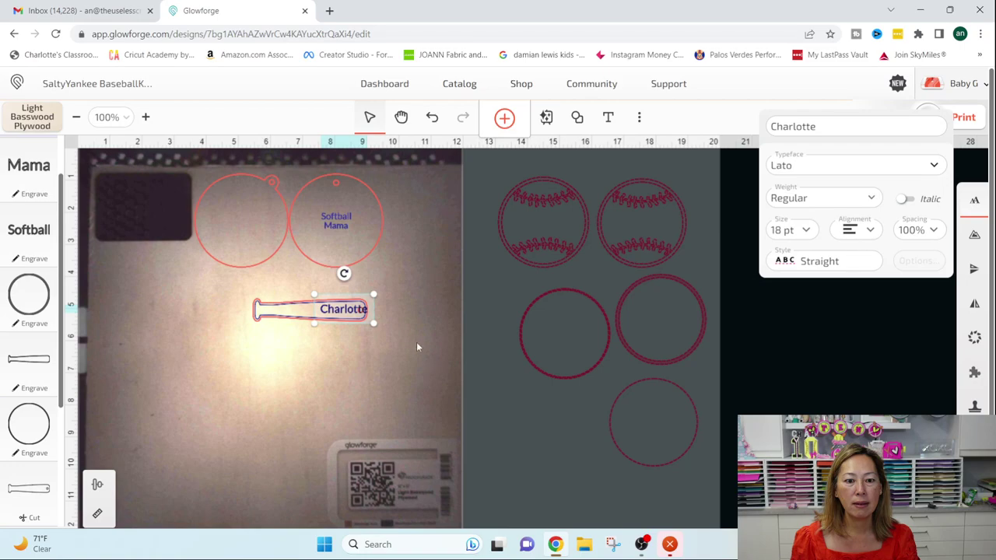
{"action": "left_click_drag", "start_coordinate": [345, 309], "coordinate": [325, 310]}
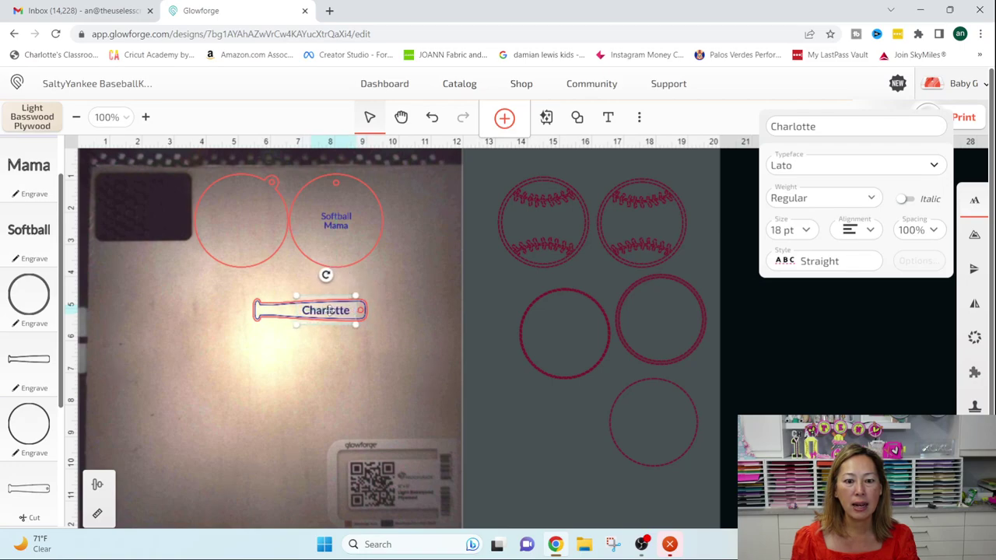
{"action": "left_click", "coordinate": [374, 373]}
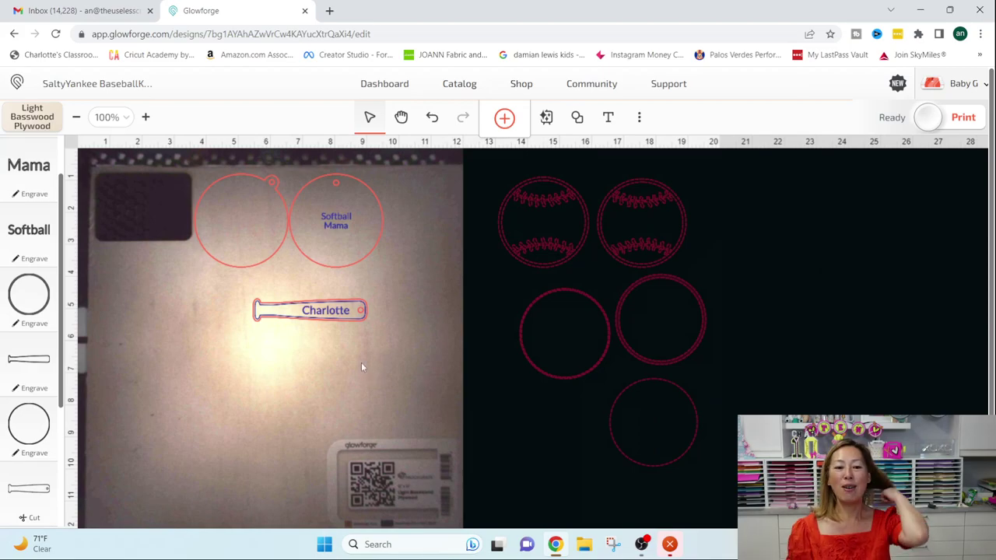
{"action": "left_click", "coordinate": [326, 312]}
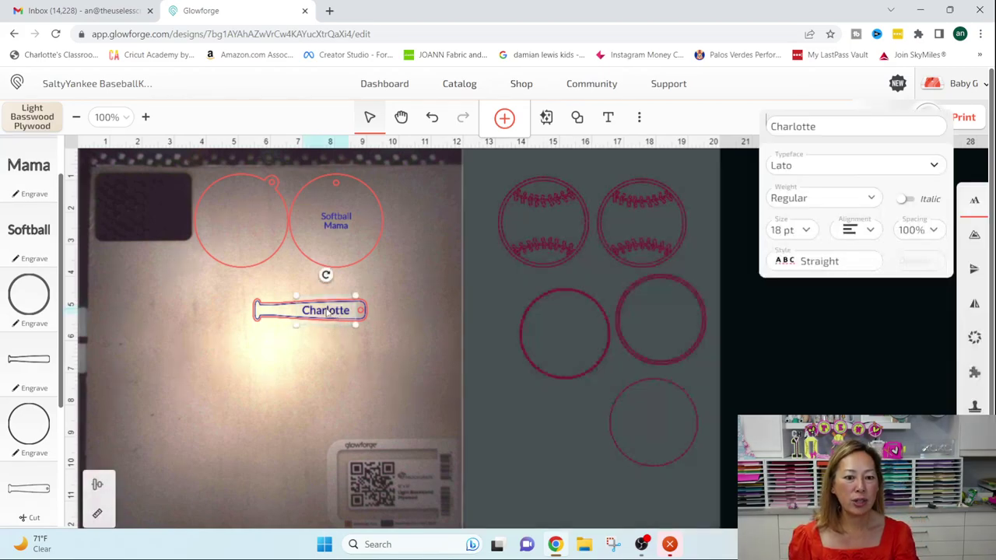
{"action": "scroll", "coordinate": [39, 372], "scroll_direction": "down", "scroll_amount": 3}
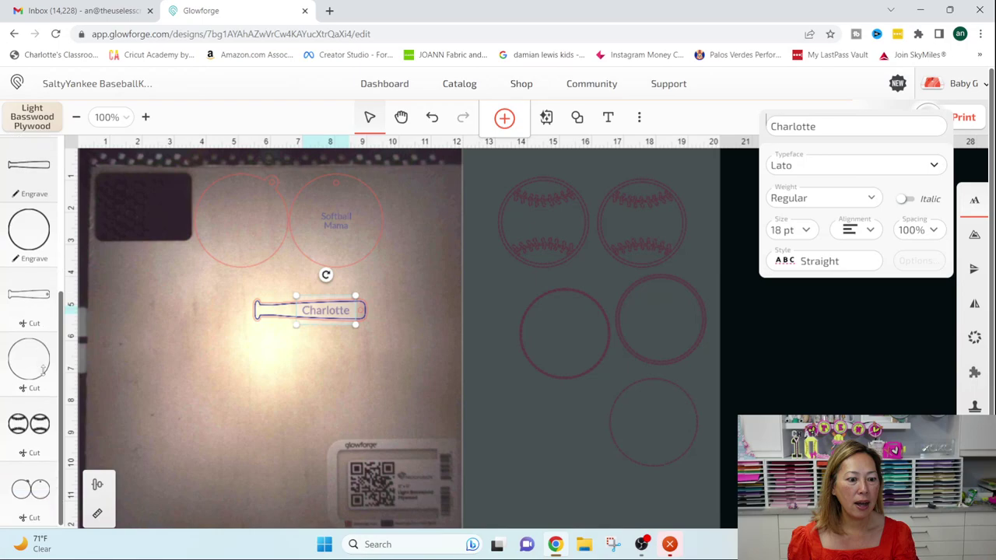
{"action": "scroll", "coordinate": [43, 371], "scroll_direction": "up", "scroll_amount": 3}
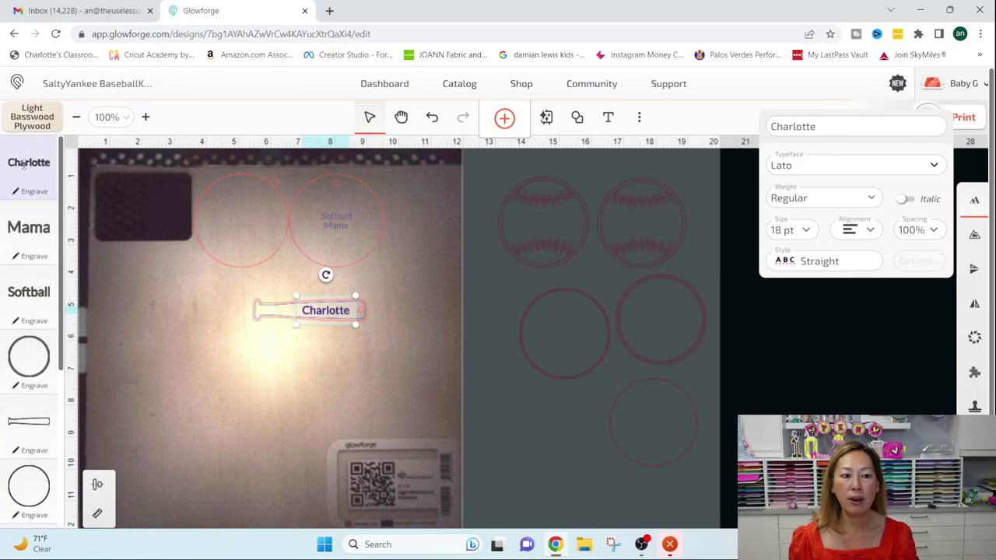
{"action": "key", "text": "Escape"}
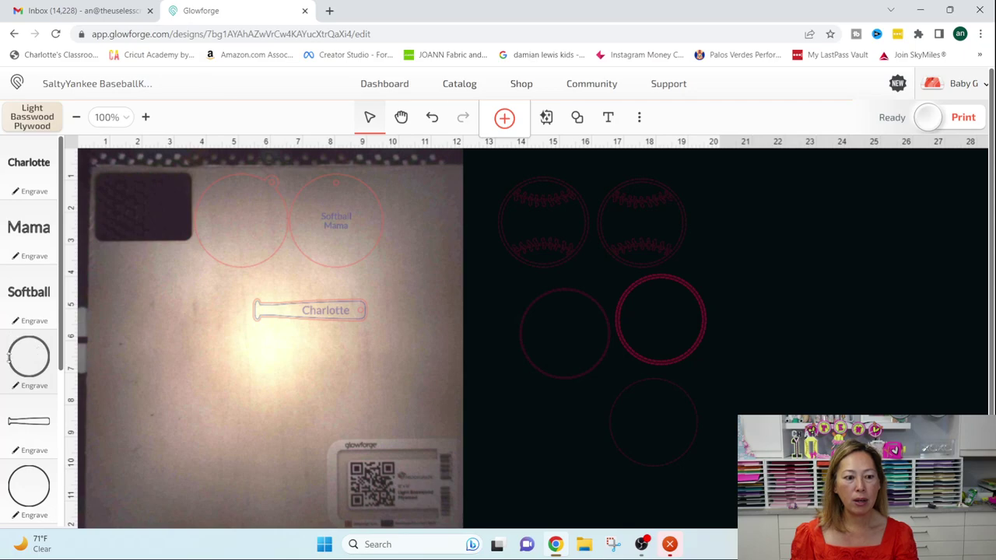
- Set the double-ring circle step to Ignore so it won't print
{"action": "left_click", "coordinate": [33, 357]}
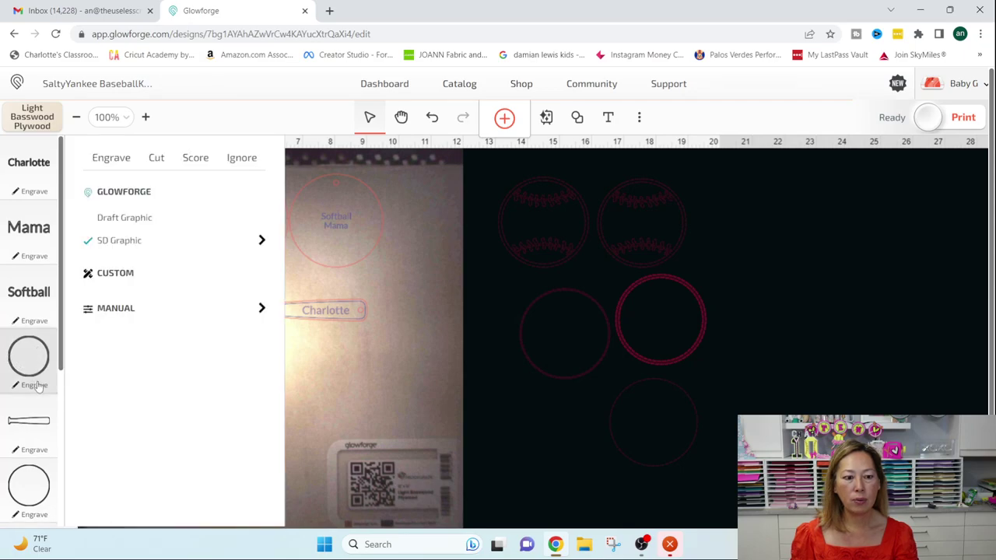
{"action": "left_click", "coordinate": [37, 386]}
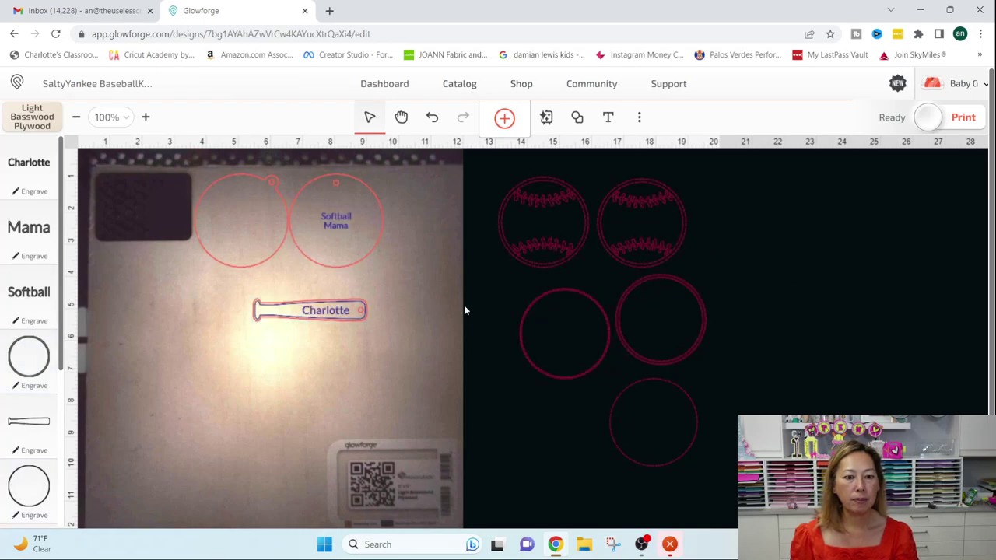
{"action": "left_click", "coordinate": [28, 357]}
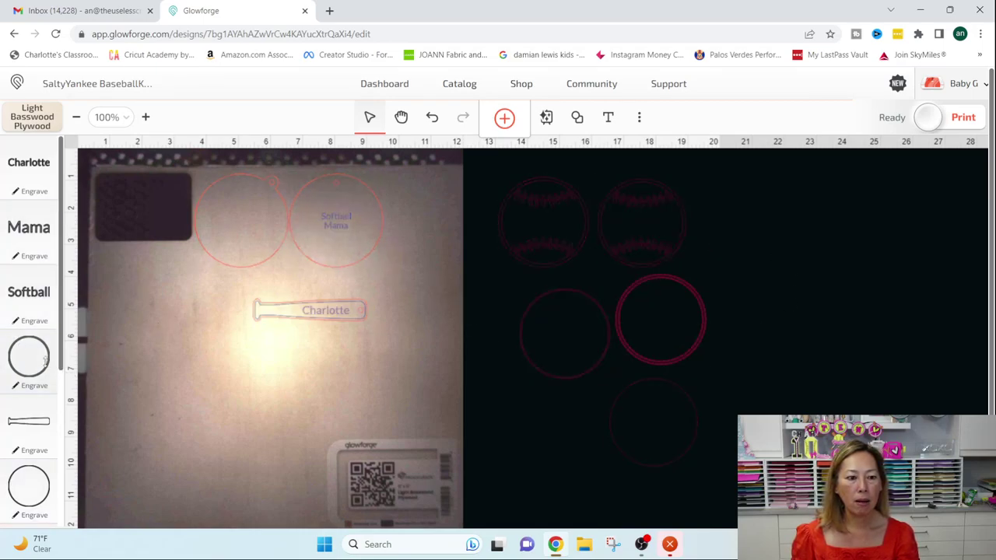
{"action": "left_click", "coordinate": [241, 158]}
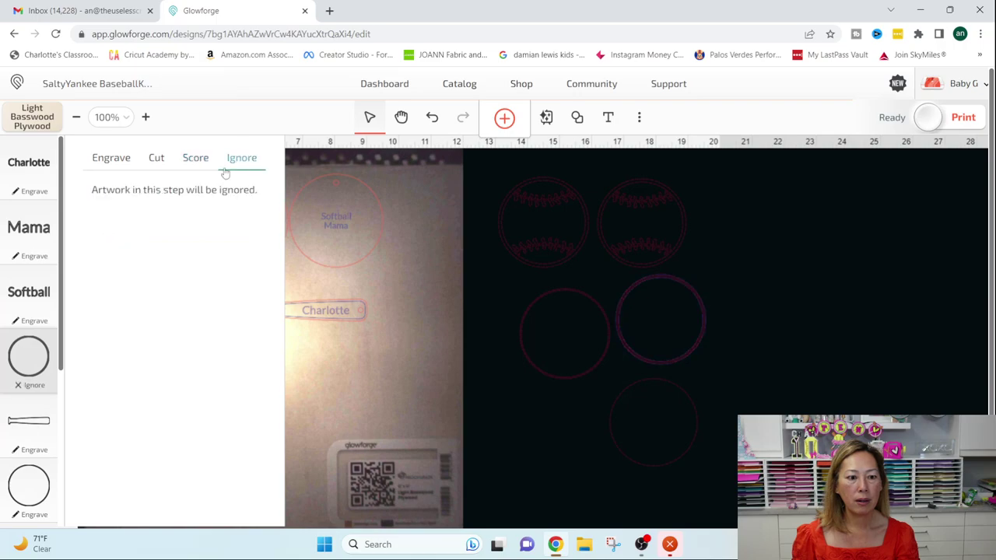
- Move the bat's engrave step up to sit just below Charlotte
{"action": "left_click", "coordinate": [29, 424]}
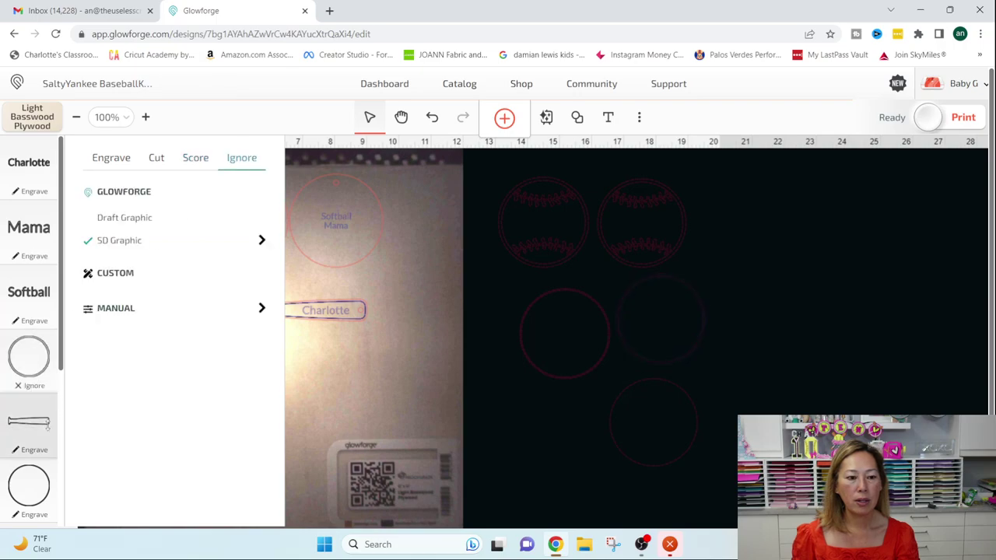
{"action": "left_click", "coordinate": [354, 378]}
{"action": "left_click_drag", "start_coordinate": [47, 405], "coordinate": [31, 225]}
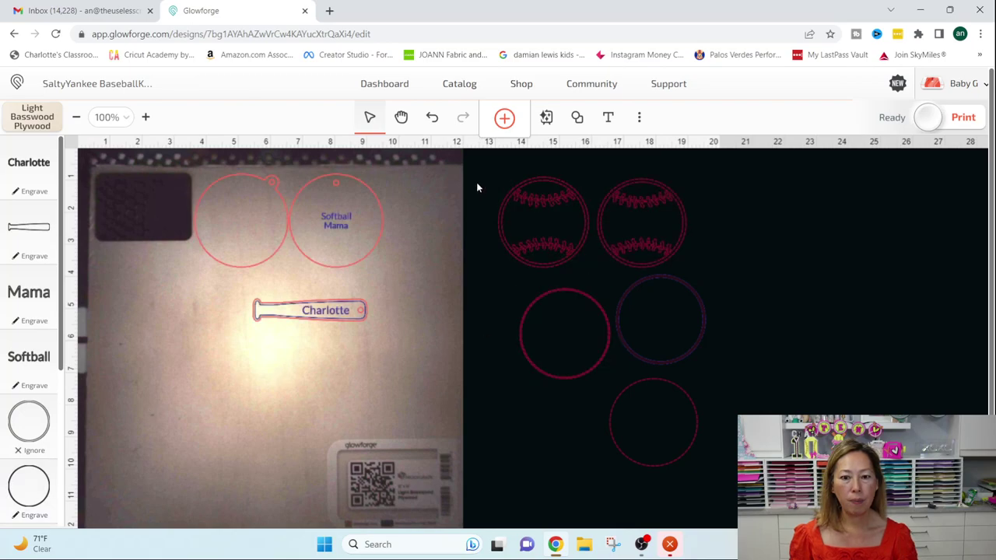
- Delete the spare circles beside the bed and retitle the design 'Wood Softball Keychain'
{"action": "left_click_drag", "start_coordinate": [481, 176], "coordinate": [708, 488]}
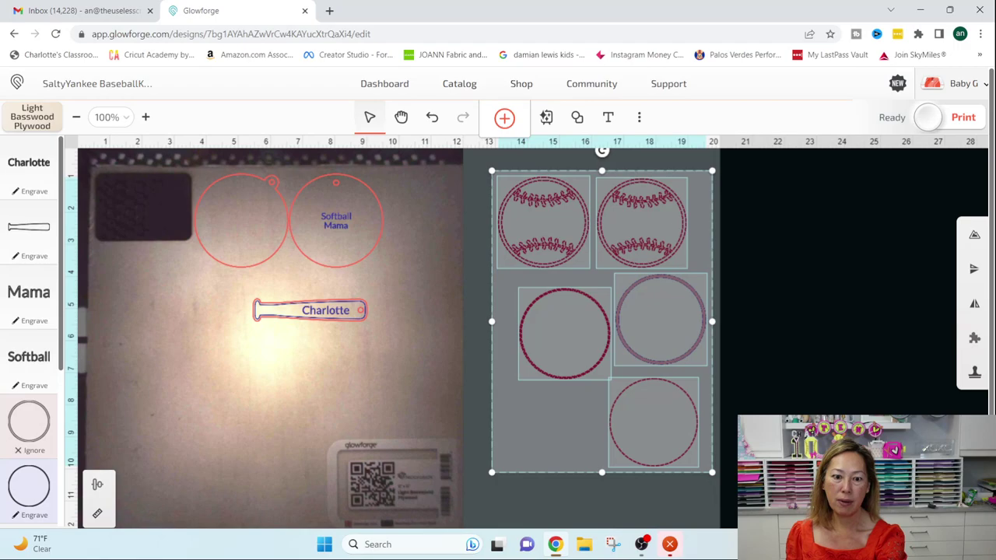
{"action": "key", "text": "Delete"}
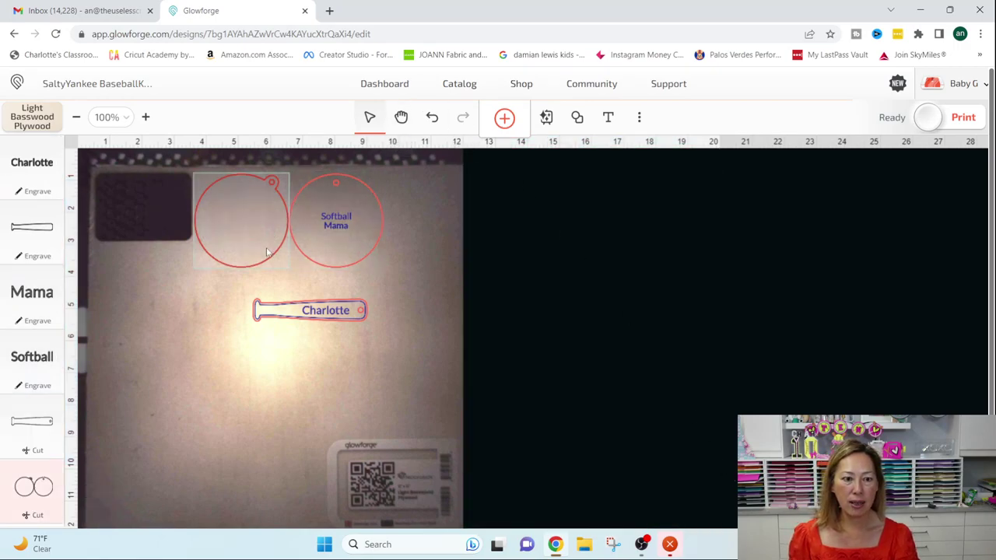
{"action": "left_click", "coordinate": [100, 83]}
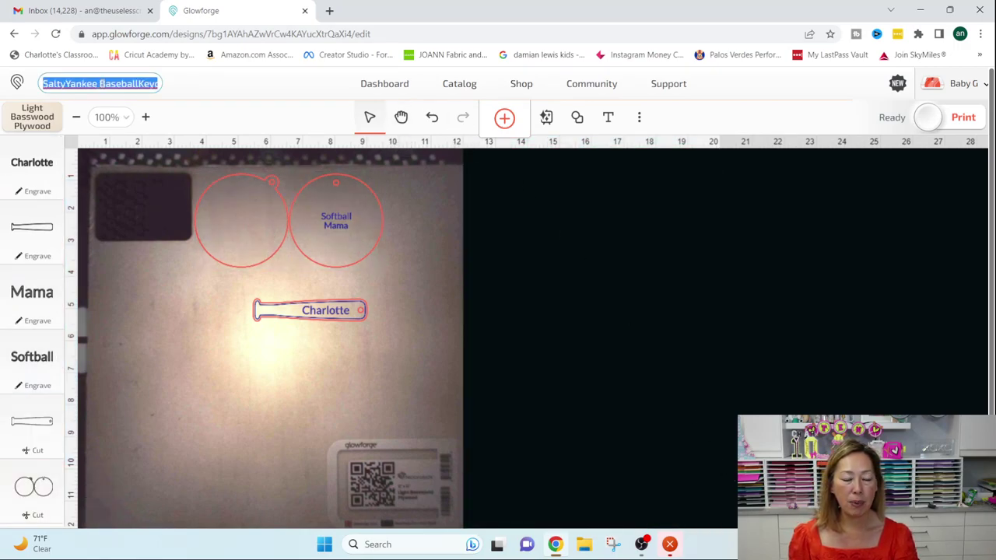
{"action": "type", "text": "Wood Soft"}
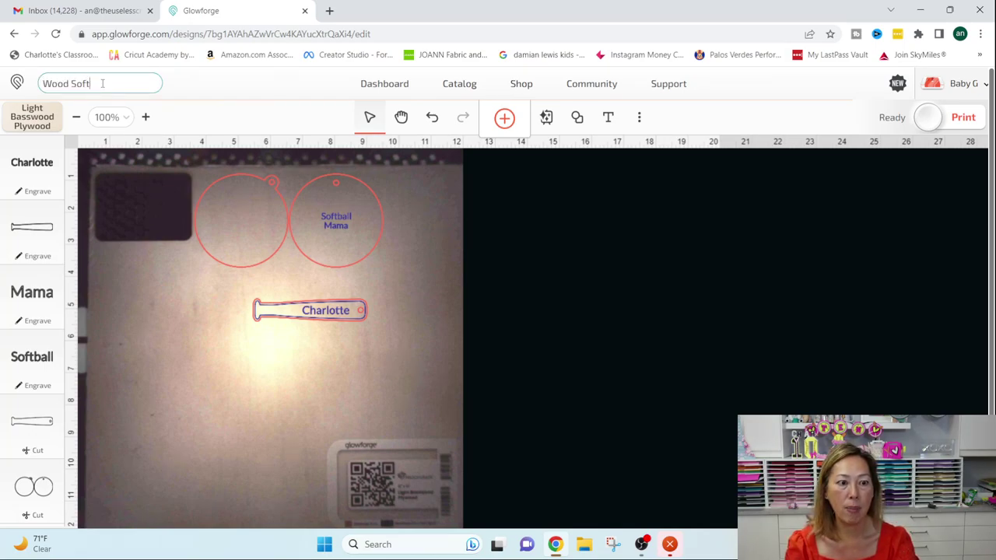
{"action": "type", "text": "ball Keychains"}
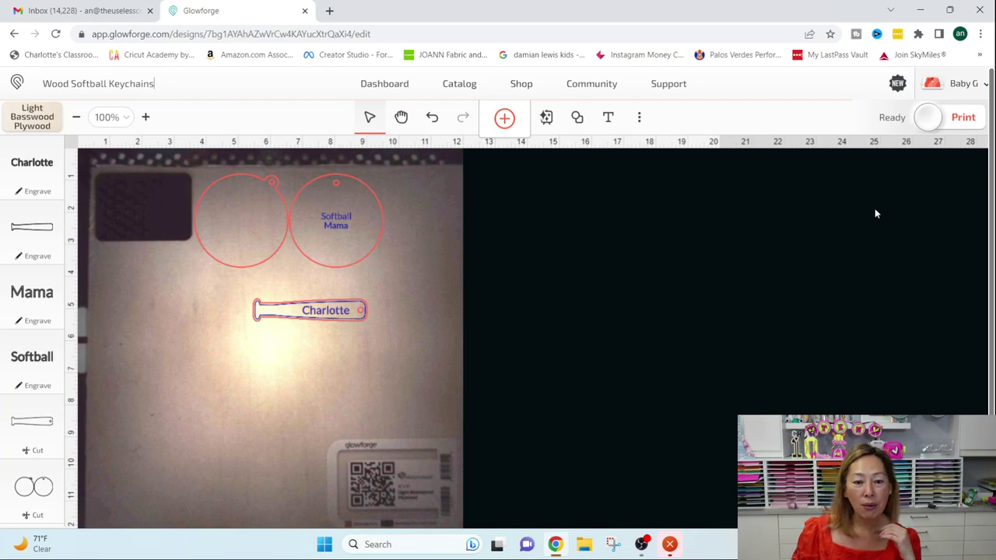
- Copy and paste the Charlotte text back onto the bat and position it
{"action": "left_click_drag", "start_coordinate": [361, 343], "coordinate": [233, 304]}
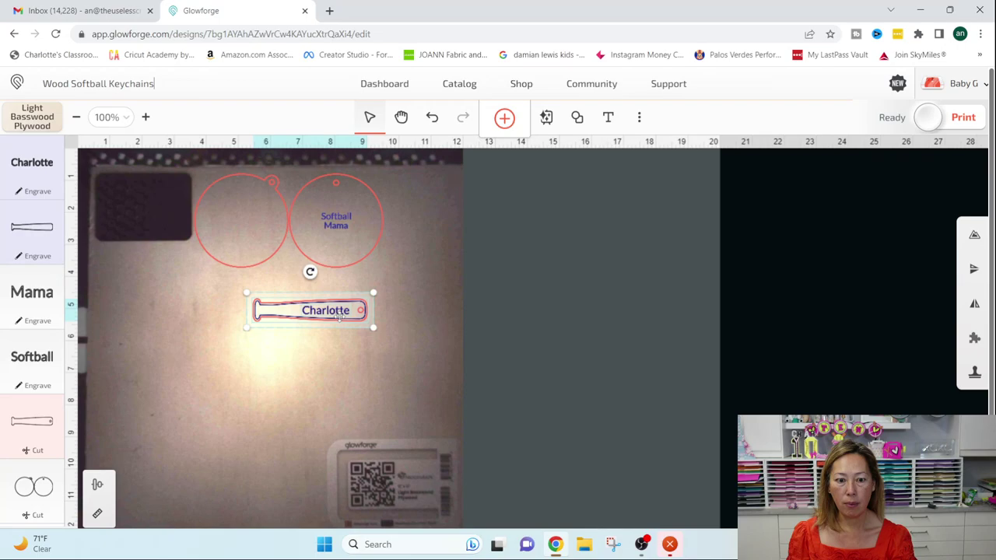
{"action": "right_click", "coordinate": [340, 319]}
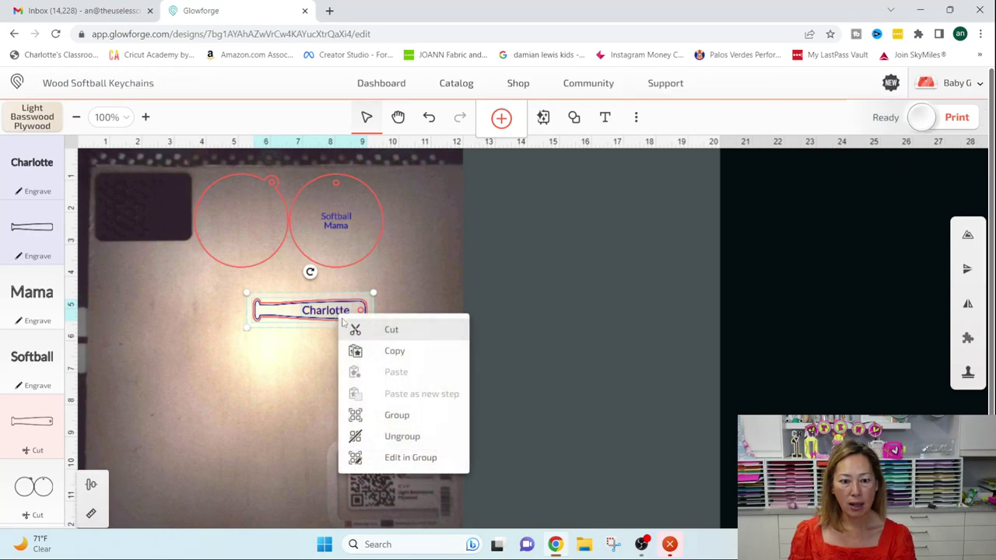
{"action": "left_click", "coordinate": [375, 346]}
{"action": "left_click", "coordinate": [305, 364]}
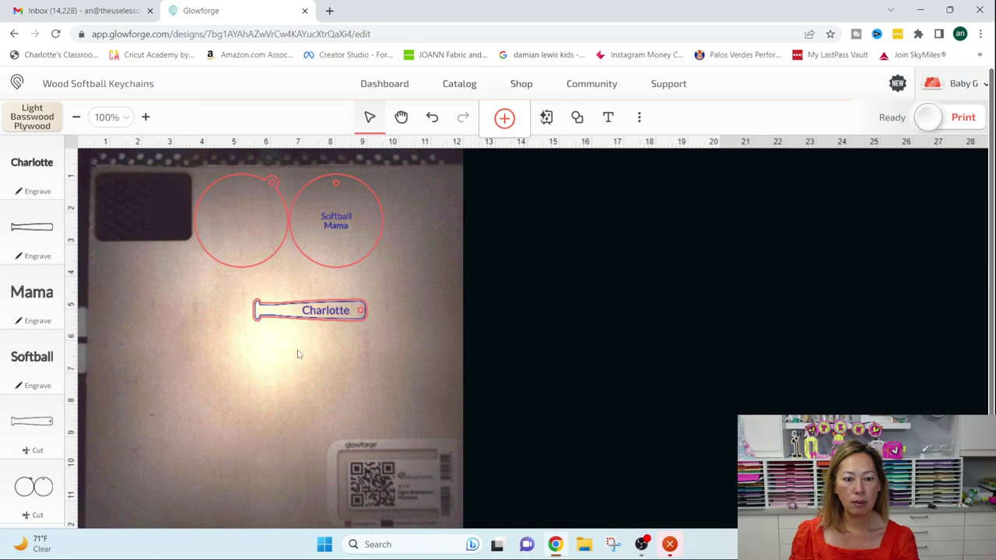
{"action": "key", "text": "ctrl+v"}
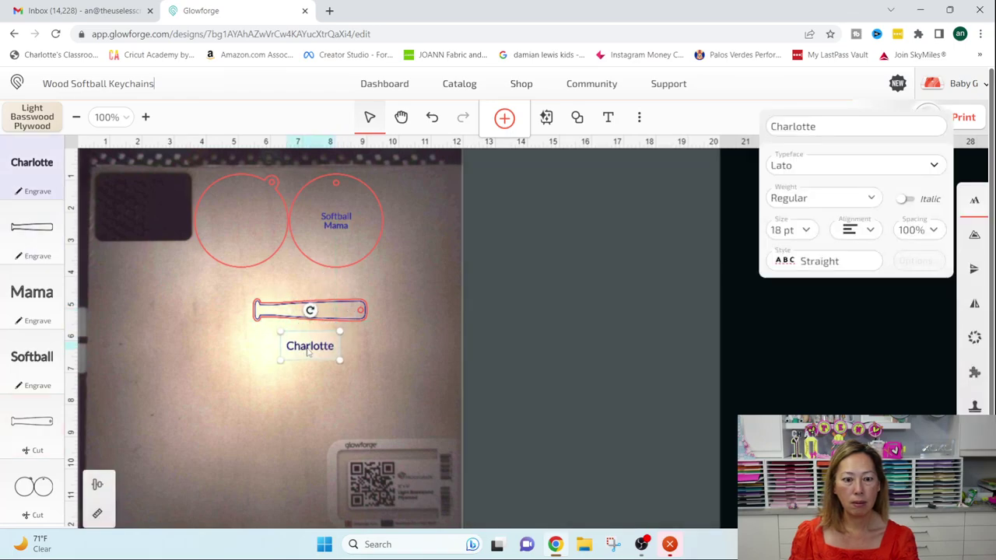
{"action": "left_click_drag", "start_coordinate": [308, 352], "coordinate": [330, 315]}
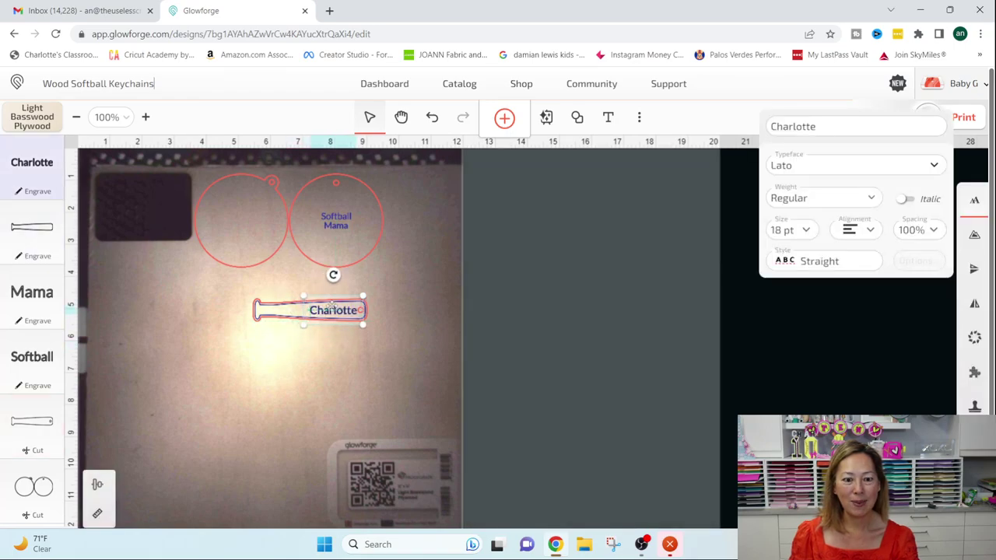
{"action": "left_click_drag", "start_coordinate": [348, 309], "coordinate": [348, 309]}
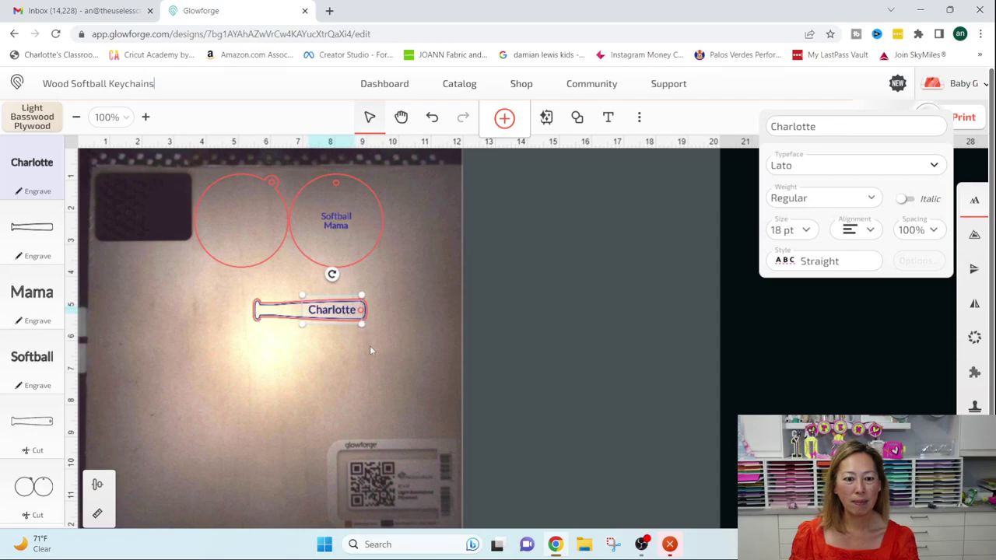
{"action": "left_click", "coordinate": [387, 355]}
- Duplicate the bat keychain and place the copy up and right of the original
{"action": "left_click", "coordinate": [294, 316]}
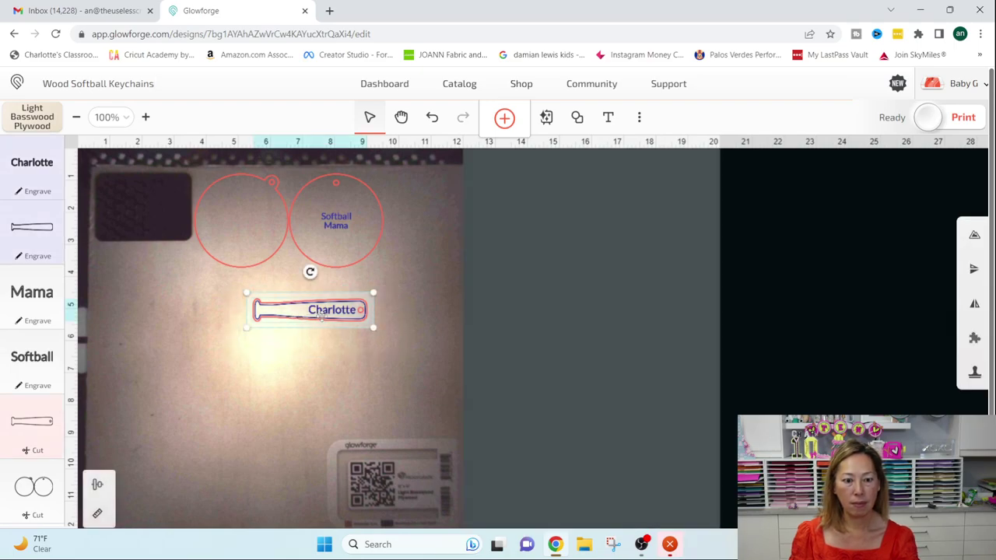
{"action": "right_click", "coordinate": [327, 314]}
{"action": "left_click", "coordinate": [367, 347]}
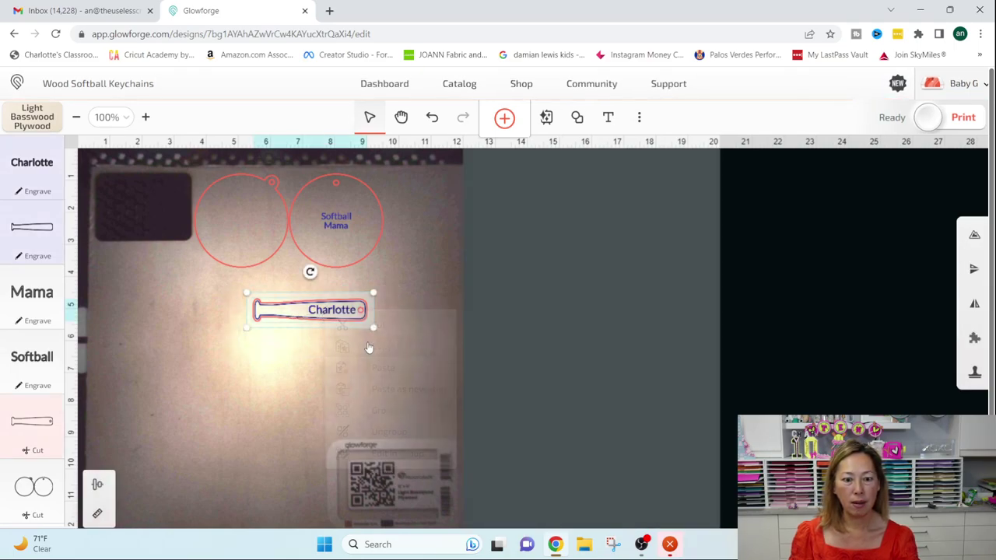
{"action": "right_click", "coordinate": [347, 311]}
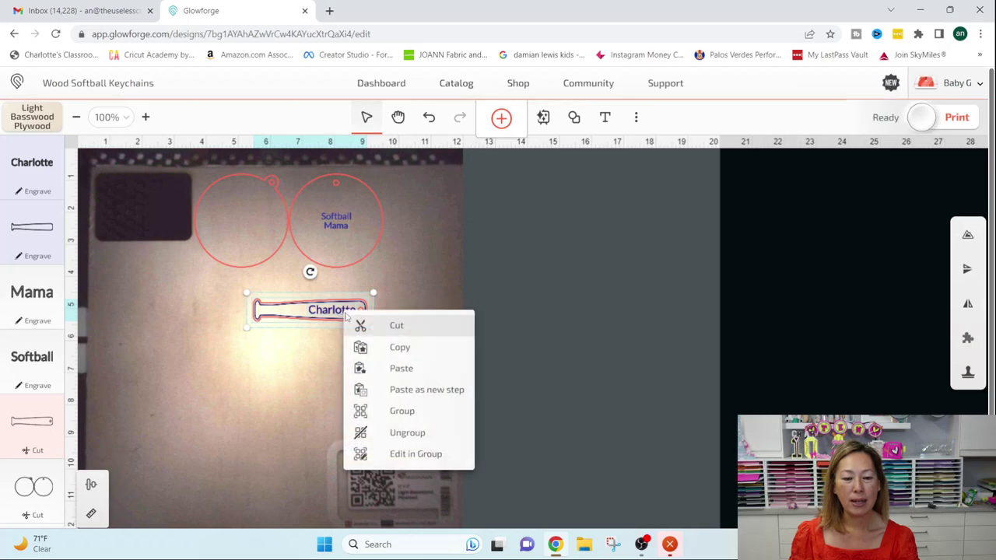
{"action": "left_click", "coordinate": [396, 366]}
{"action": "left_click_drag", "start_coordinate": [350, 317], "coordinate": [372, 294]}
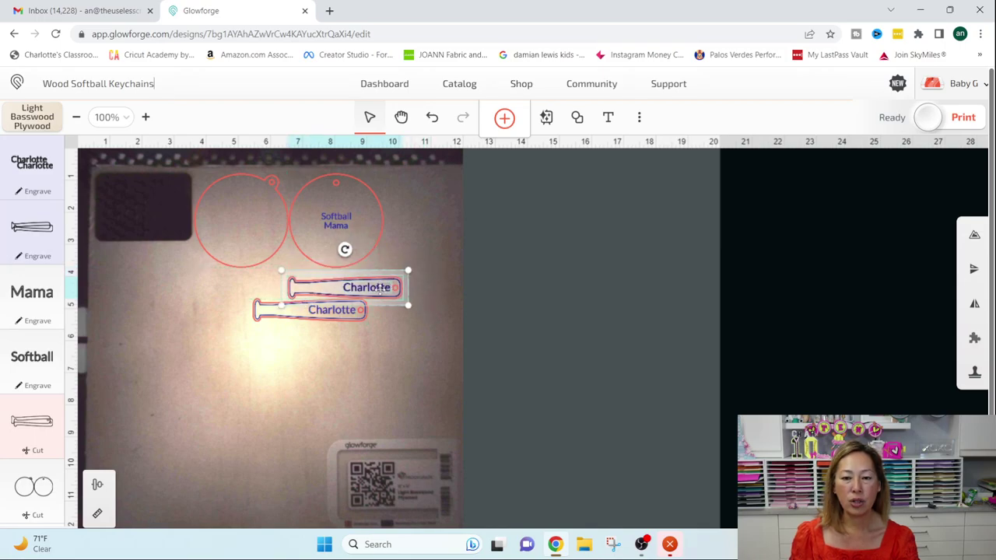
- Change the duplicate bat's name text from Charlotte to Leo
{"action": "double_click", "coordinate": [379, 288]}
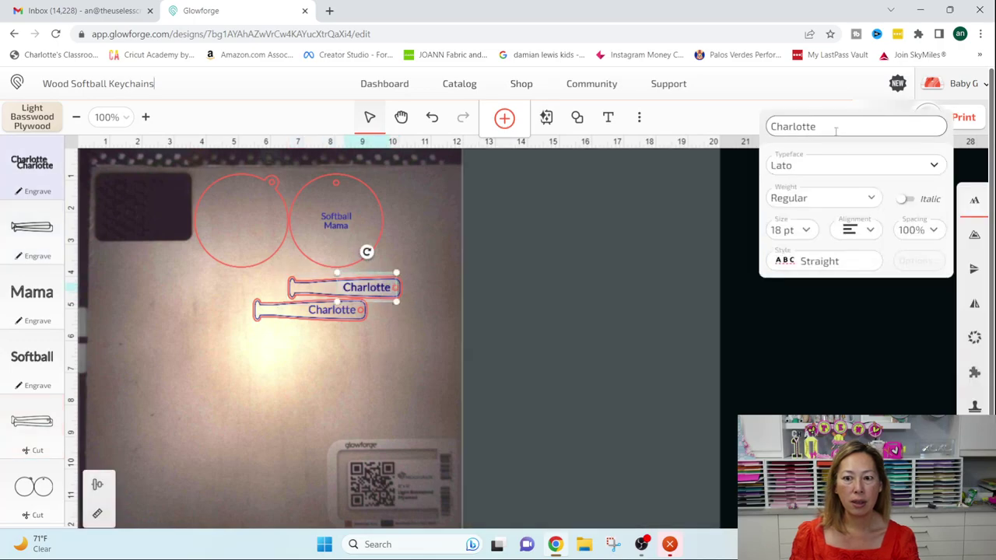
{"action": "left_click", "coordinate": [835, 129]}
{"action": "key", "text": "BackSpace"}
{"action": "key", "text": "BackSpace"}
{"action": "key", "text": "BackSpace"}
{"action": "key", "text": "BackSpace"}
{"action": "key", "text": "BackSpace"}
{"action": "key", "text": "BackSpace"}
{"action": "key", "text": "BackSpace"}
{"action": "key", "text": "BackSpace"}
{"action": "type", "text": "Leo"}
- Undo the Charlotte text move, group the Charlotte bat with its name, and move it lower
{"action": "left_click", "coordinate": [426, 370]}
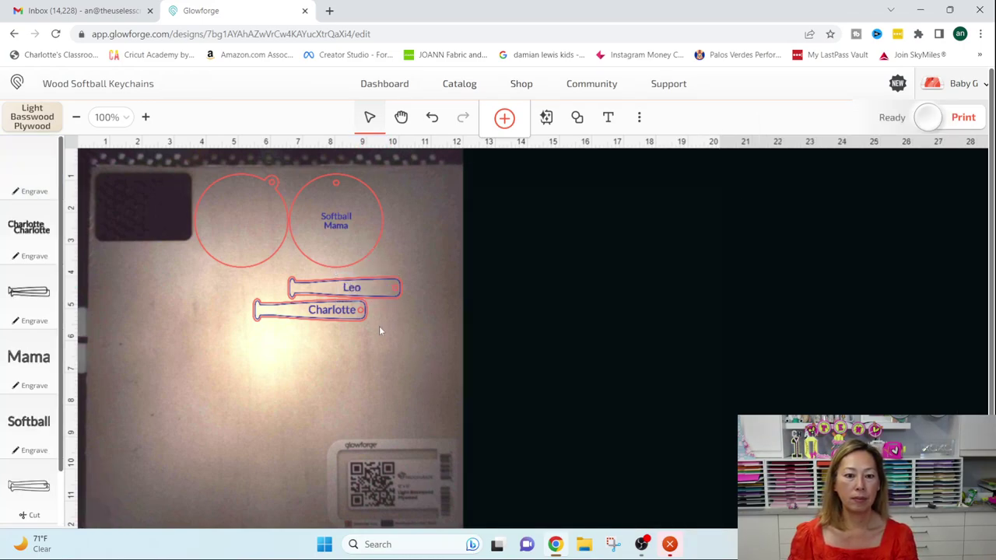
{"action": "left_click", "coordinate": [352, 318]}
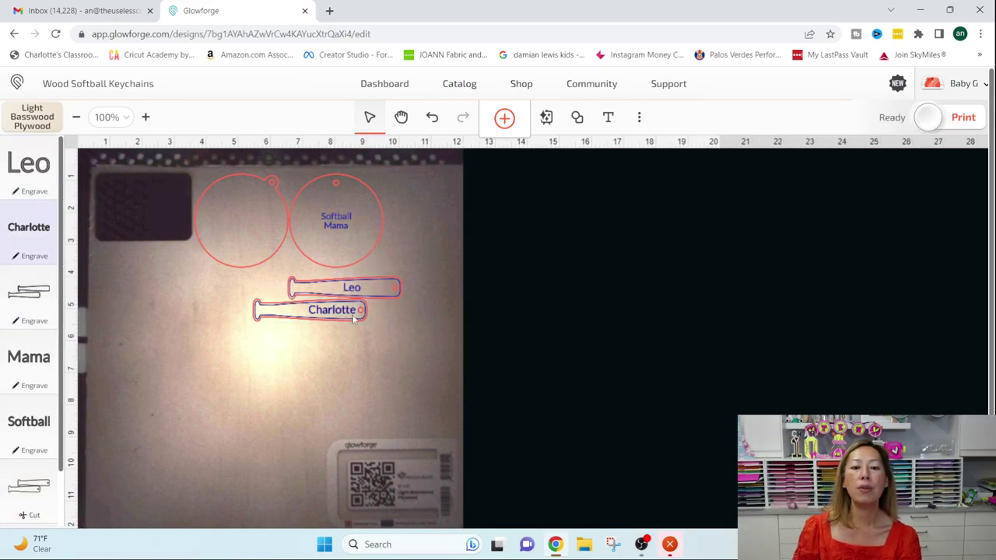
{"action": "key", "text": "ctrl+z"}
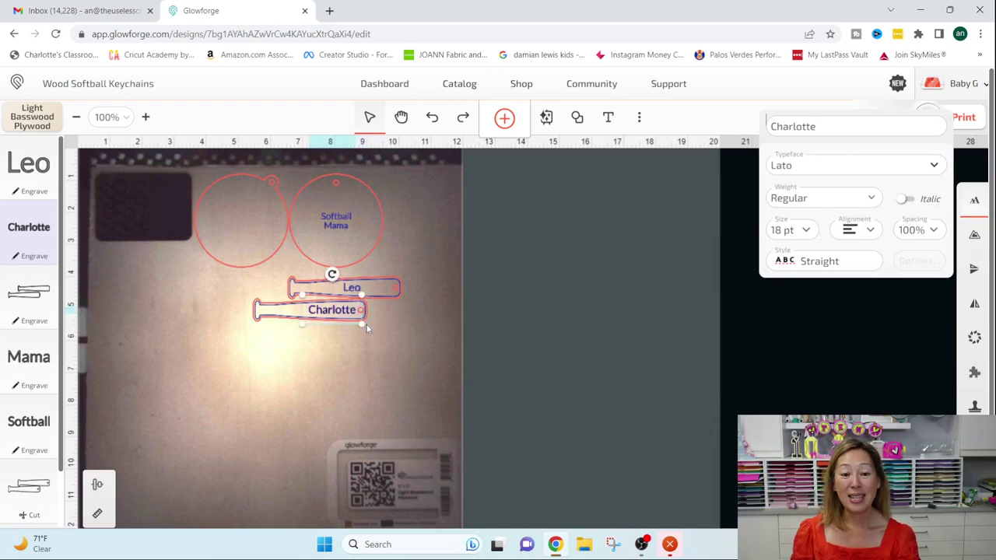
{"action": "left_click", "coordinate": [273, 311]}
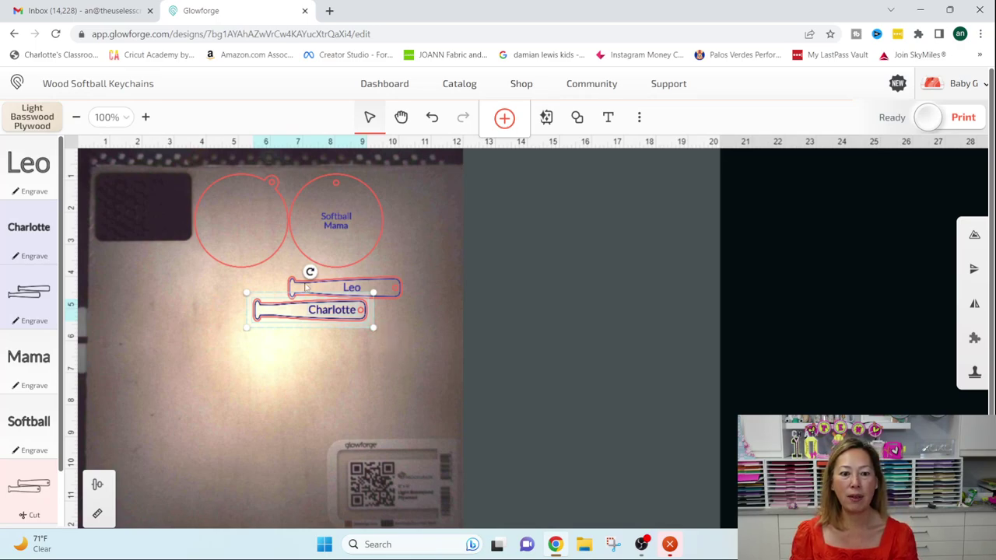
{"action": "right_click", "coordinate": [321, 311]}
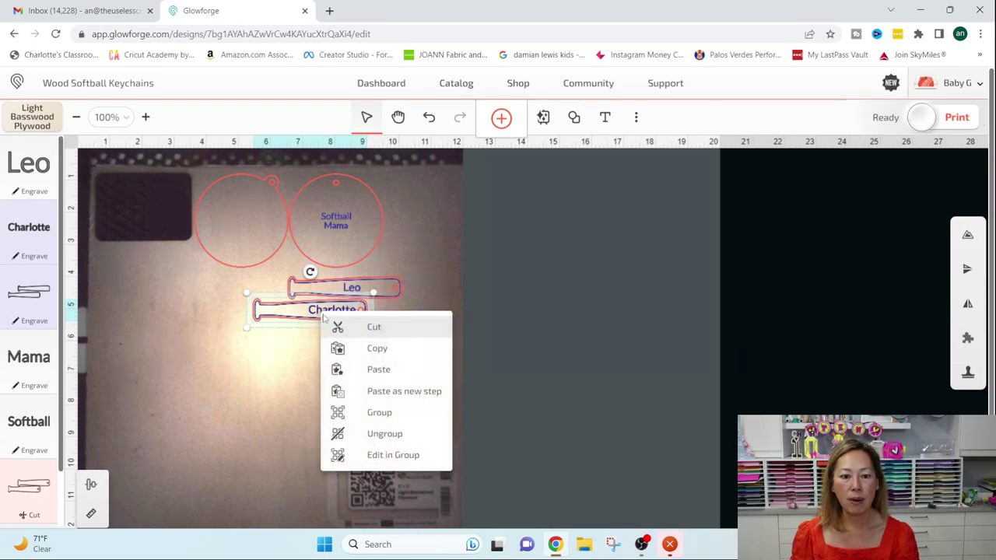
{"action": "left_click", "coordinate": [376, 412]}
{"action": "left_click_drag", "start_coordinate": [340, 307], "coordinate": [366, 378]}
- Shift the Leo text right on its bat and group the Leo bat with its name
{"action": "left_click", "coordinate": [398, 295]}
{"action": "left_click_drag", "start_coordinate": [421, 334], "coordinate": [291, 274]}
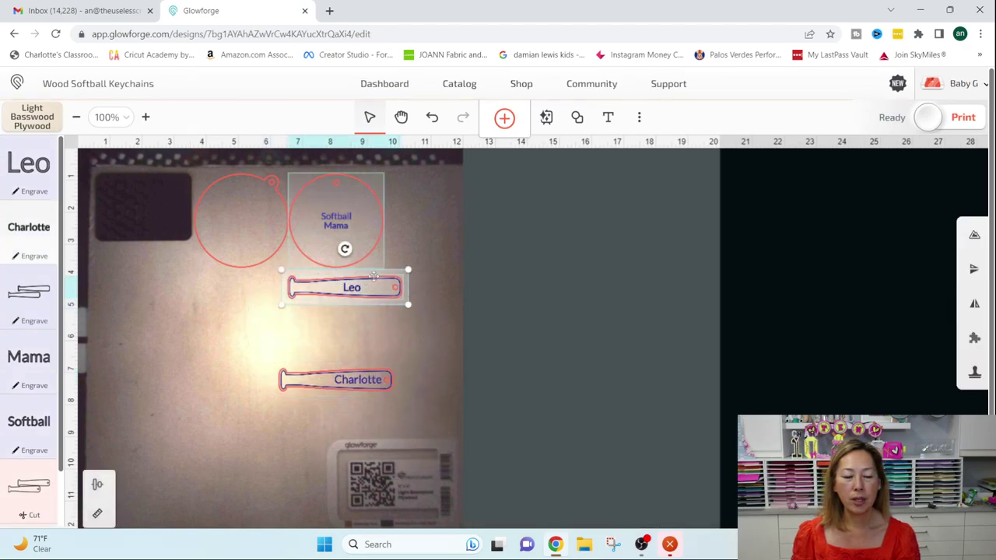
{"action": "left_click", "coordinate": [384, 327]}
{"action": "left_click_drag", "start_coordinate": [352, 293], "coordinate": [374, 295]}
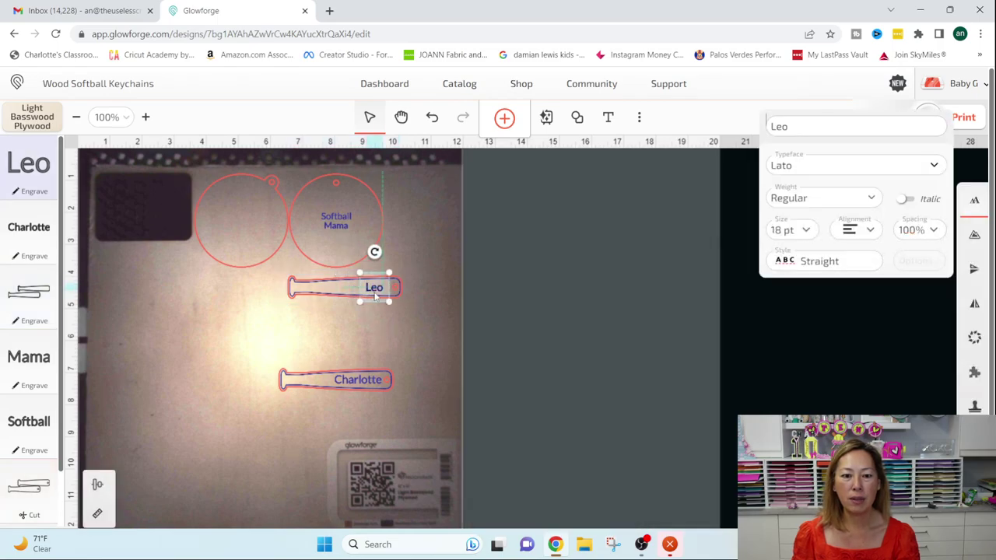
{"action": "left_click", "coordinate": [397, 336]}
{"action": "left_click_drag", "start_coordinate": [363, 337], "coordinate": [278, 280]}
{"action": "right_click", "coordinate": [332, 294]}
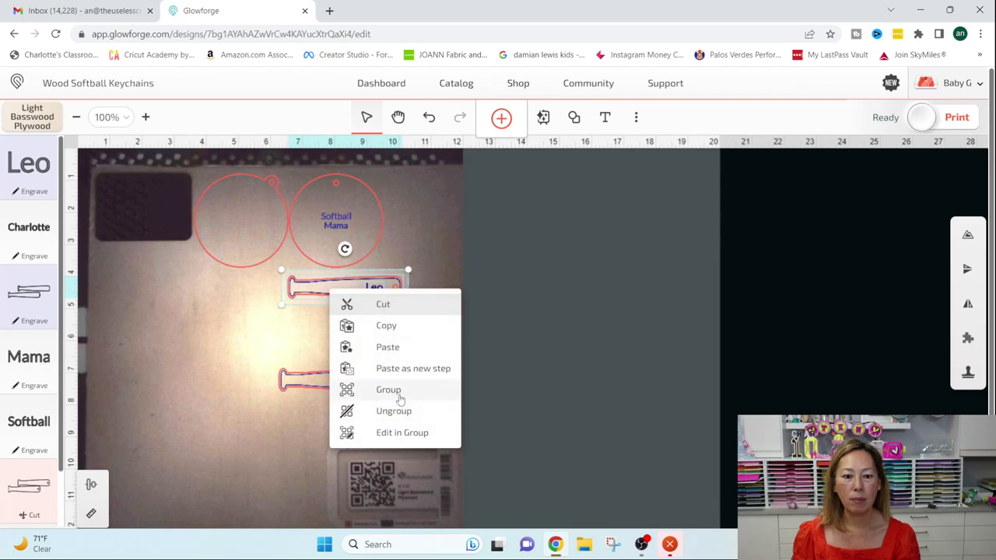
{"action": "left_click", "coordinate": [399, 391]}
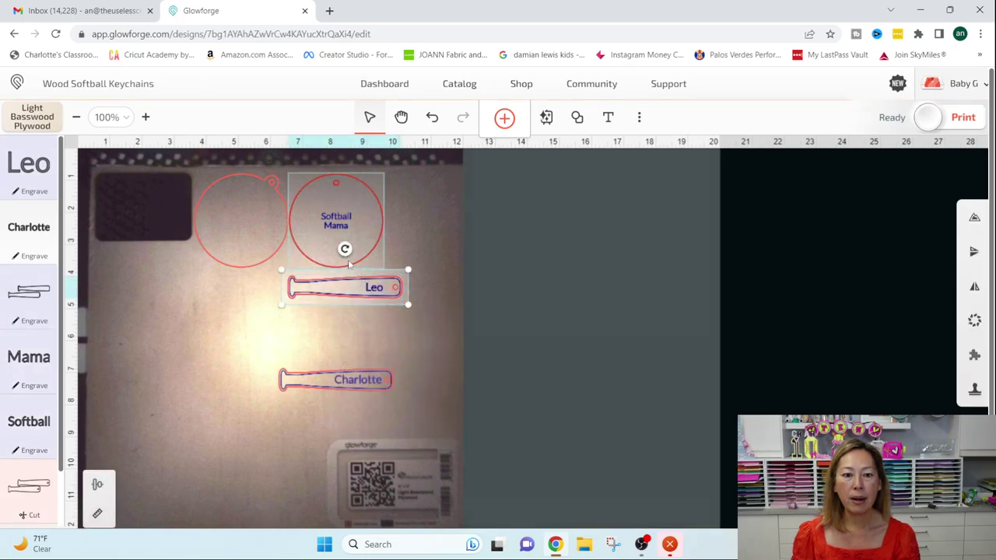
- Turn the Leo keychain 180° and place the Charlotte keychain just beneath it
{"action": "left_click_drag", "start_coordinate": [346, 249], "coordinate": [343, 329]}
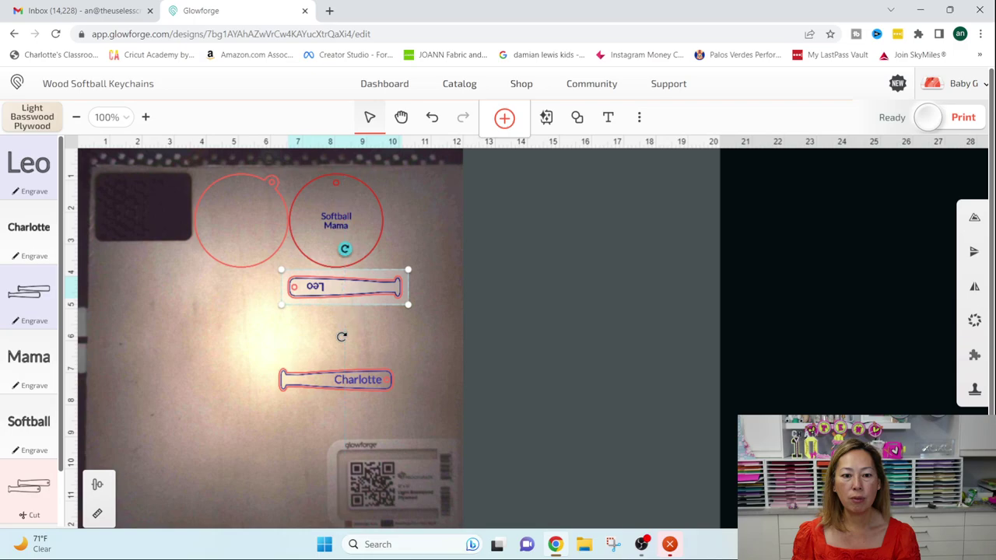
{"action": "mouse_move", "coordinate": [346, 294]}
{"action": "left_mouse_down"}
{"action": "mouse_move", "coordinate": [346, 345]}
{"action": "mouse_move", "coordinate": [345, 292]}
{"action": "left_mouse_up"}
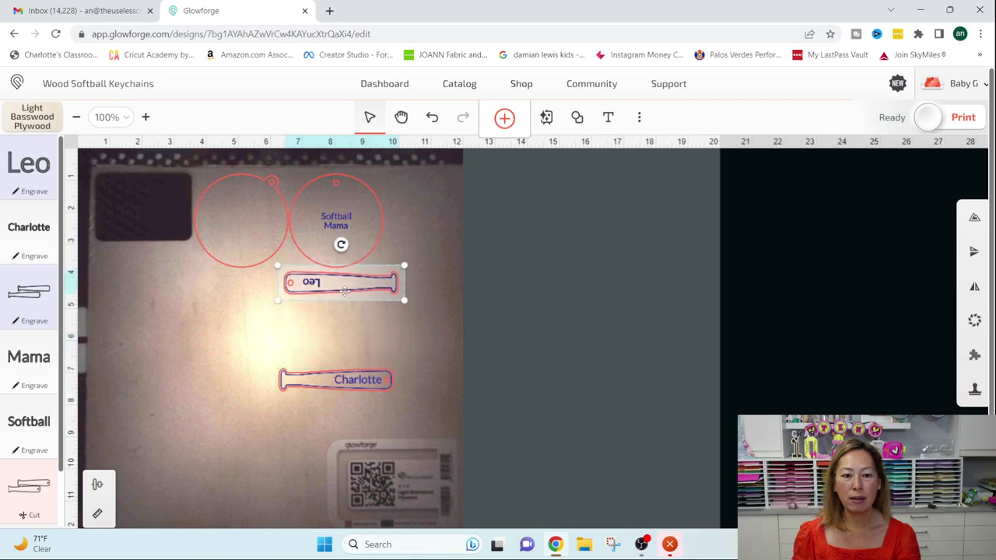
{"action": "left_click_drag", "start_coordinate": [352, 371], "coordinate": [358, 299]}
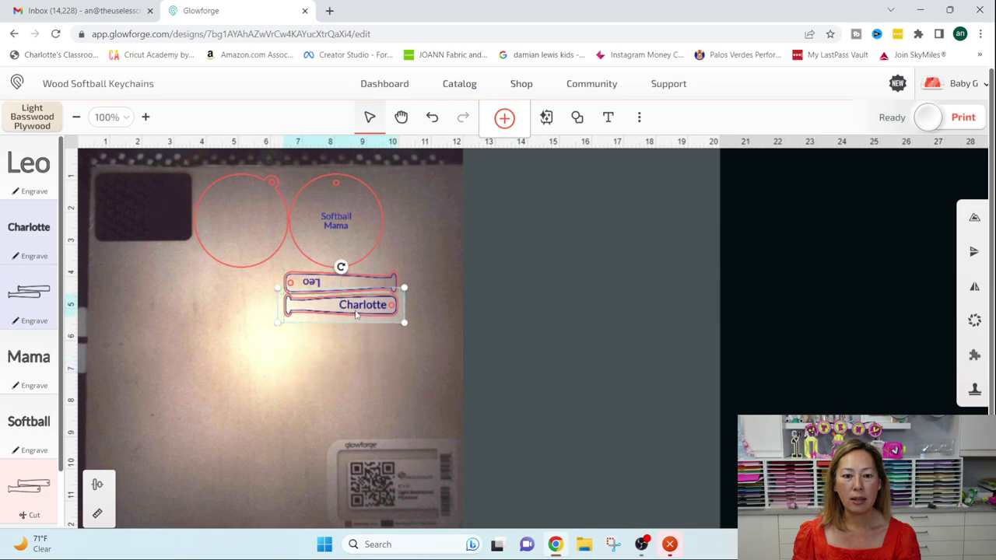
{"action": "left_click", "coordinate": [378, 362]}
{"action": "left_click", "coordinate": [356, 313]}
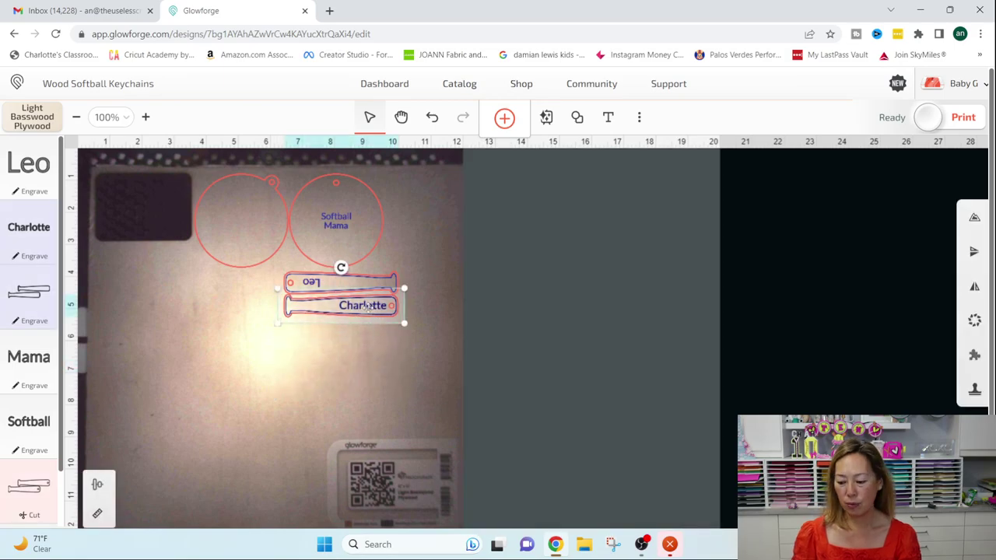
{"action": "left_click_drag", "start_coordinate": [356, 313], "coordinate": [358, 315]}
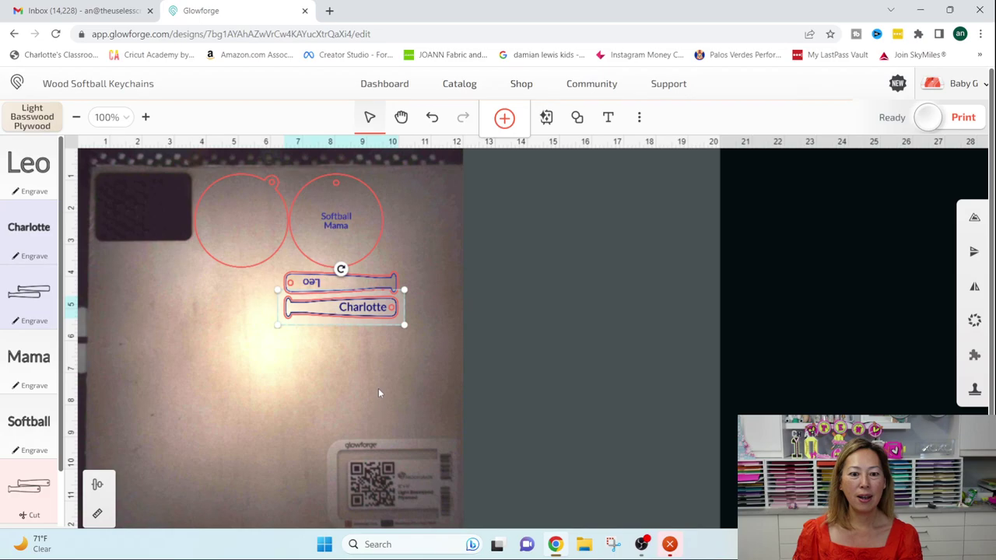
- Rotate both bats vertical and place them beside the Softball Mama circle
{"action": "left_click_drag", "start_coordinate": [438, 346], "coordinate": [251, 264]}
{"action": "left_click_drag", "start_coordinate": [341, 246], "coordinate": [442, 293]}
{"action": "left_click_drag", "start_coordinate": [334, 331], "coordinate": [409, 266]}
{"action": "left_click", "coordinate": [335, 311]}
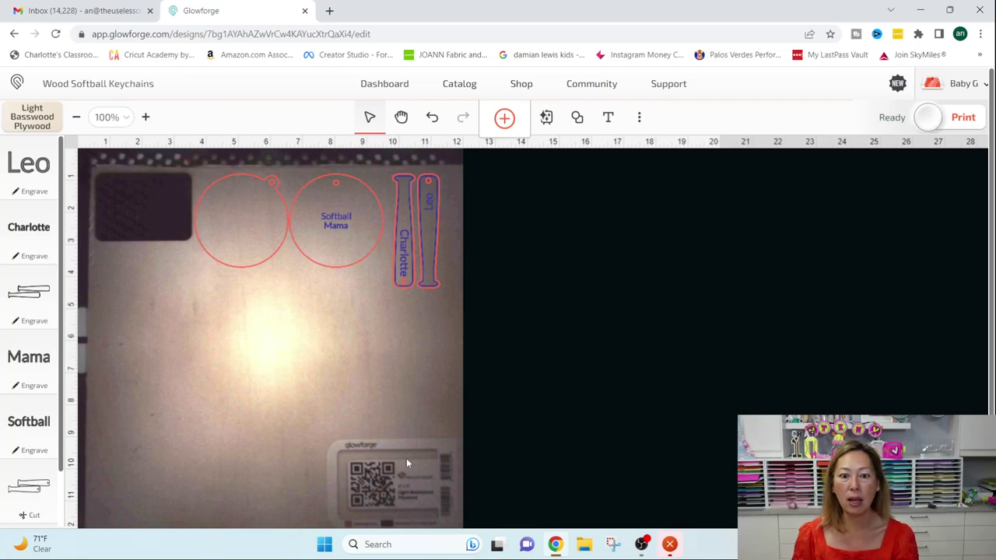
- Send the keychain design to the Glowforge for printing
{"action": "left_click", "coordinate": [961, 117]}
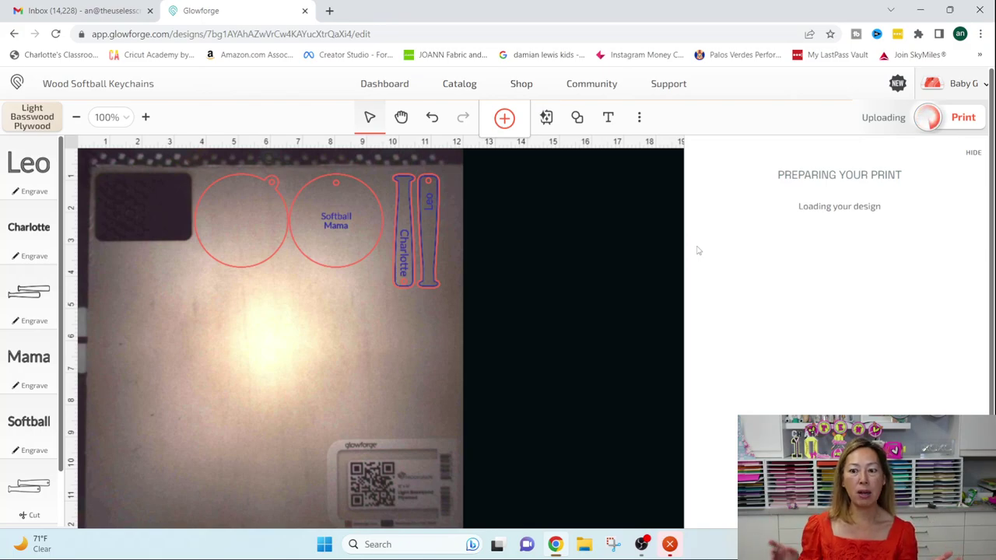